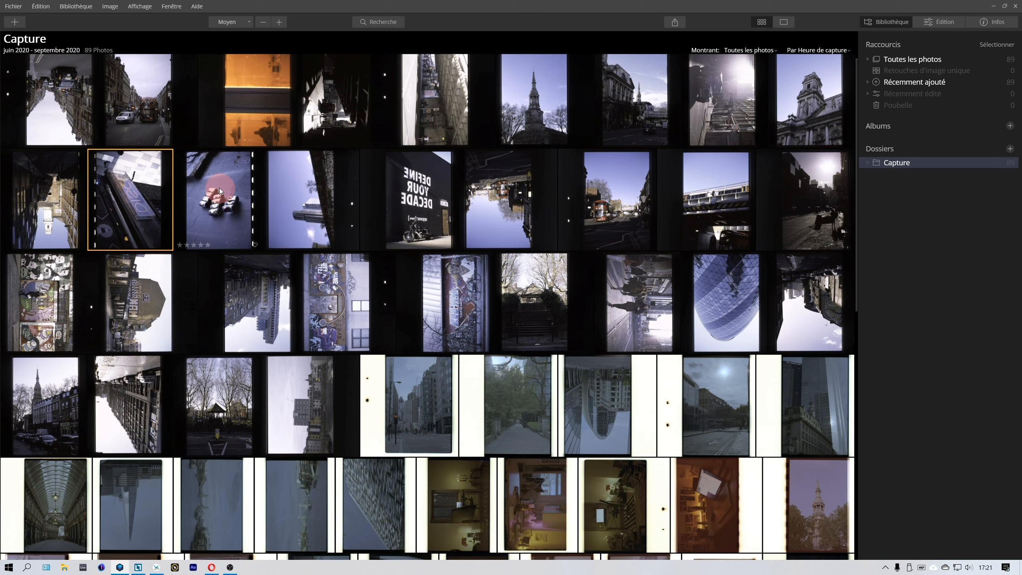
Open the mirrored DISCO sign scan for editing and crop away its black film borders and perforations using the Libre ratio
left_click(144, 187)
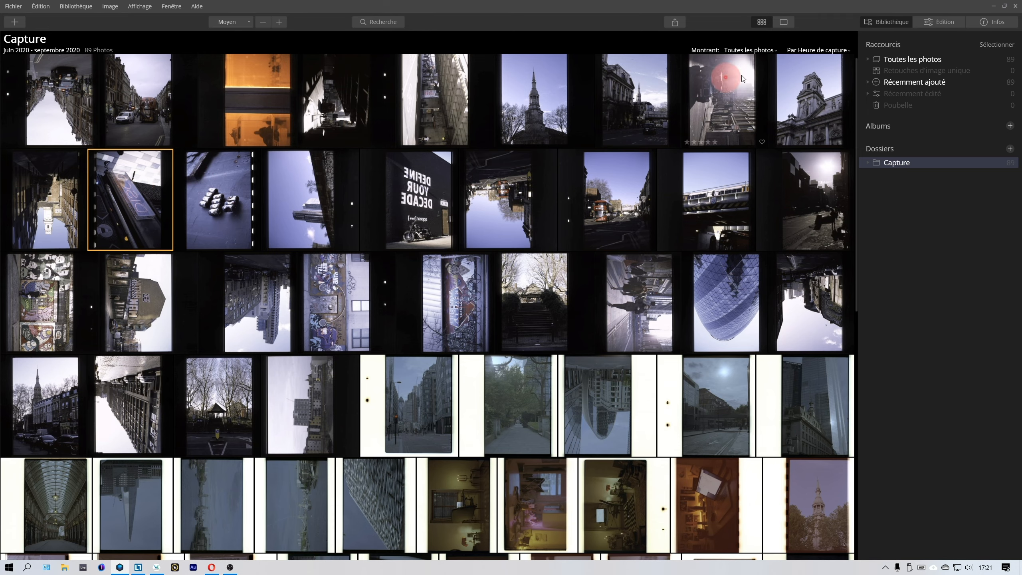
left_click(945, 27)
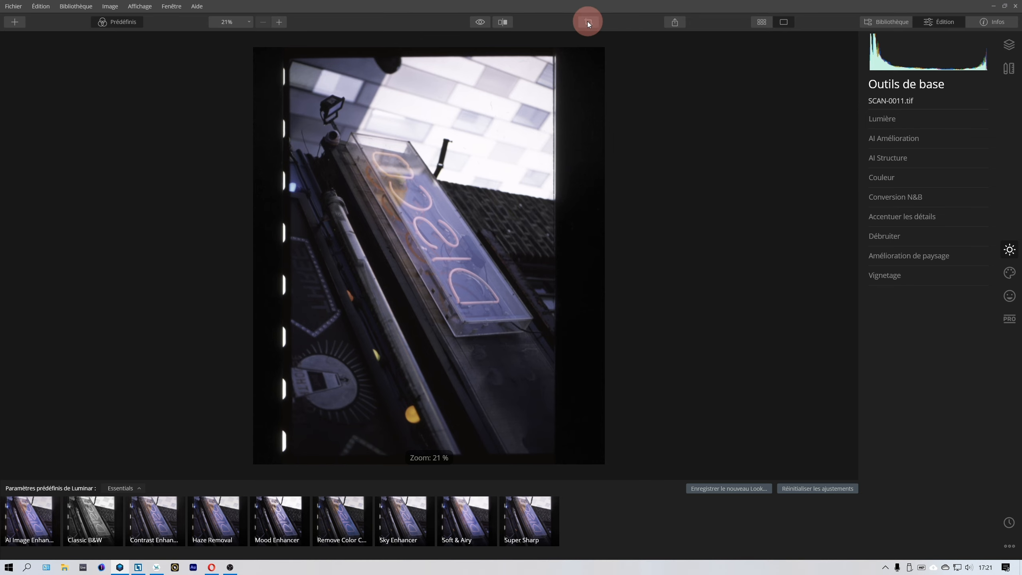
key("c")
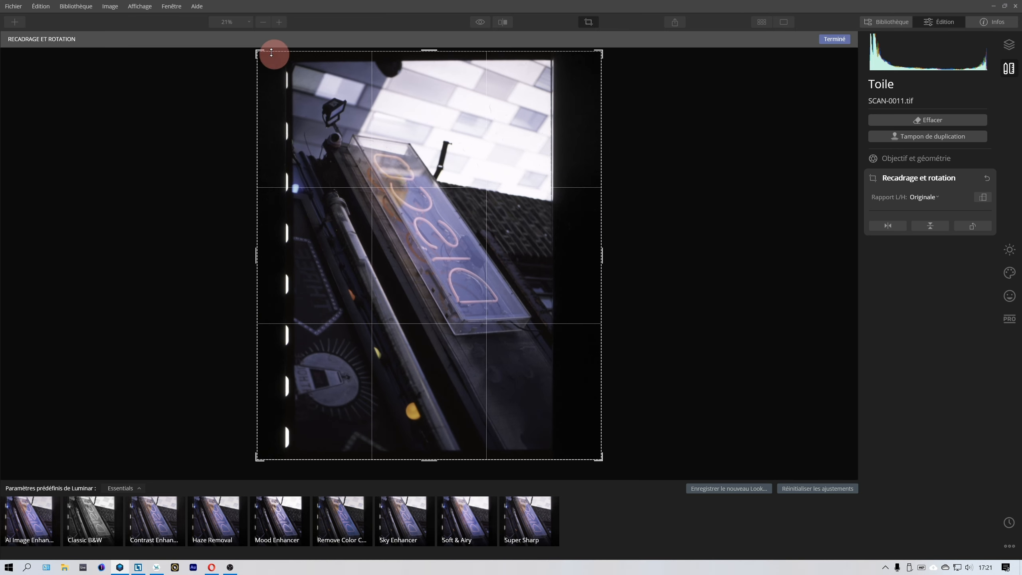
left_click(924, 196)
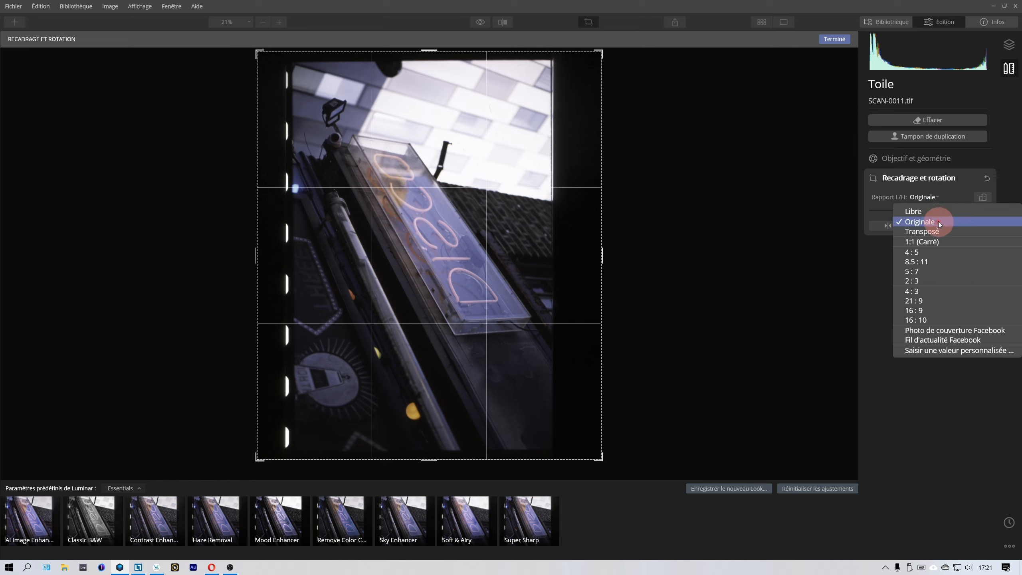
left_click(937, 210)
left_click_drag(257, 51, 278, 59)
left_click_drag(582, 450, 559, 445)
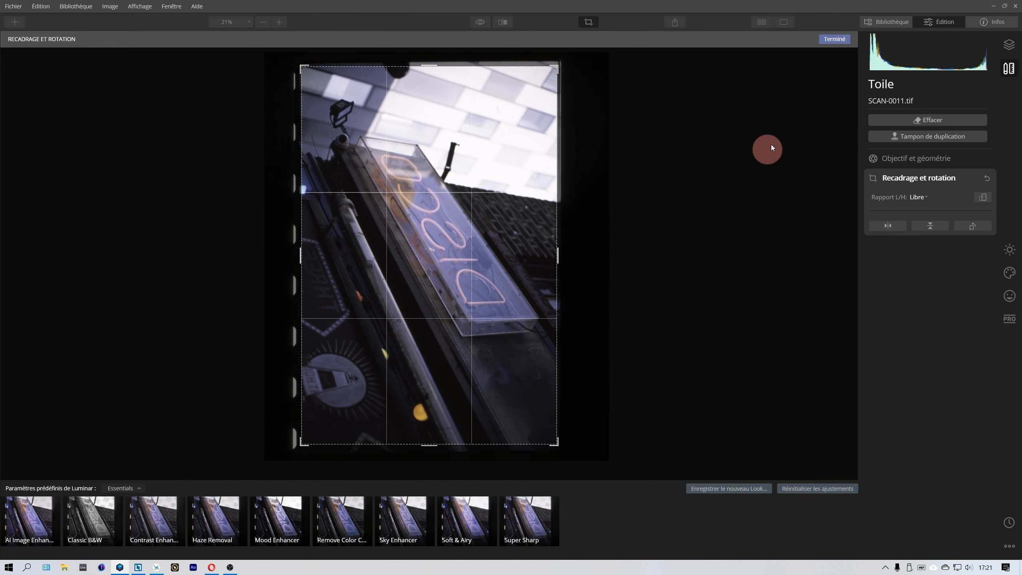
left_click(834, 39)
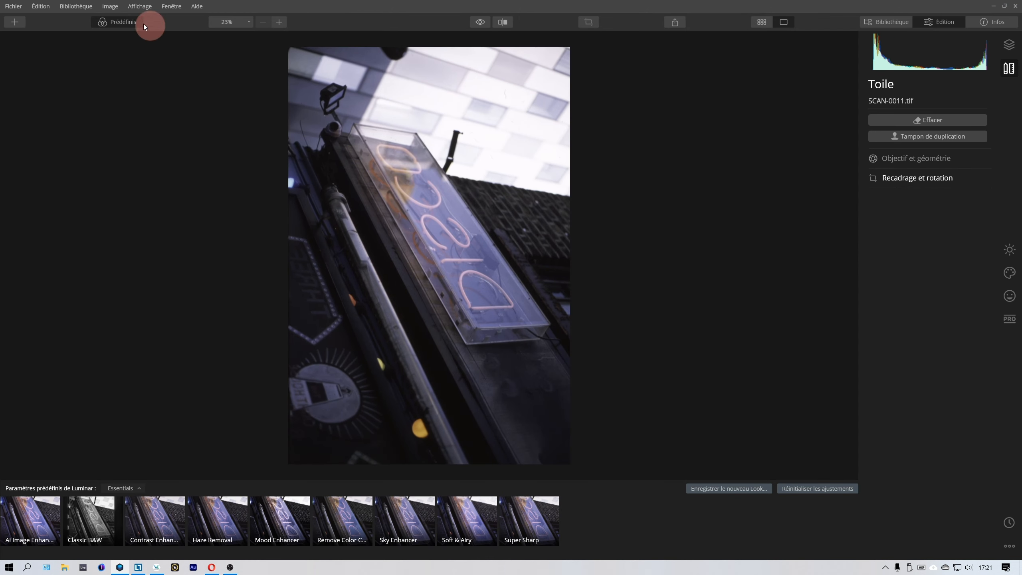
Rotate the cropped photo clockwise into landscape orientation
left_click(109, 6)
left_click(144, 59)
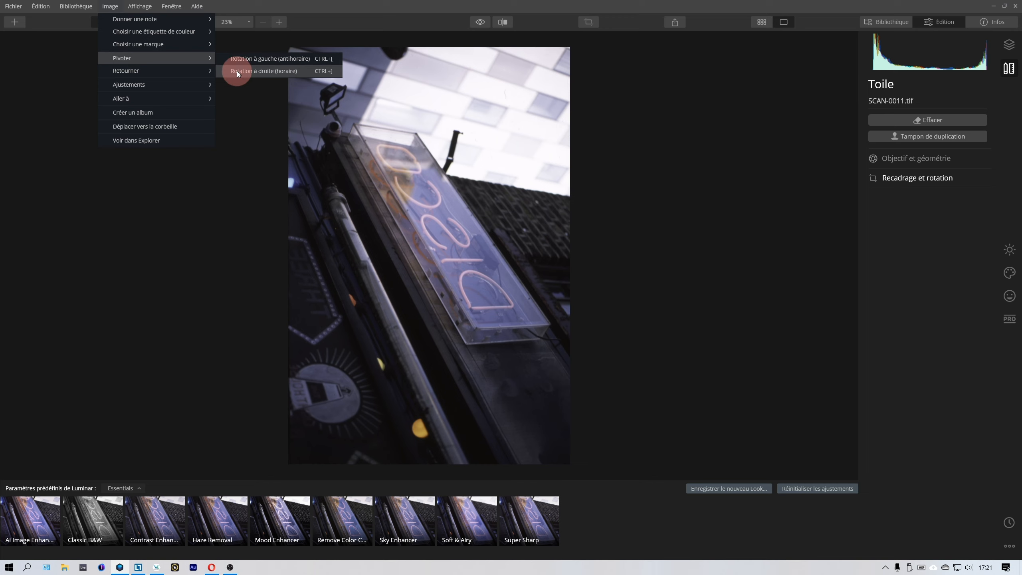
left_click(236, 70)
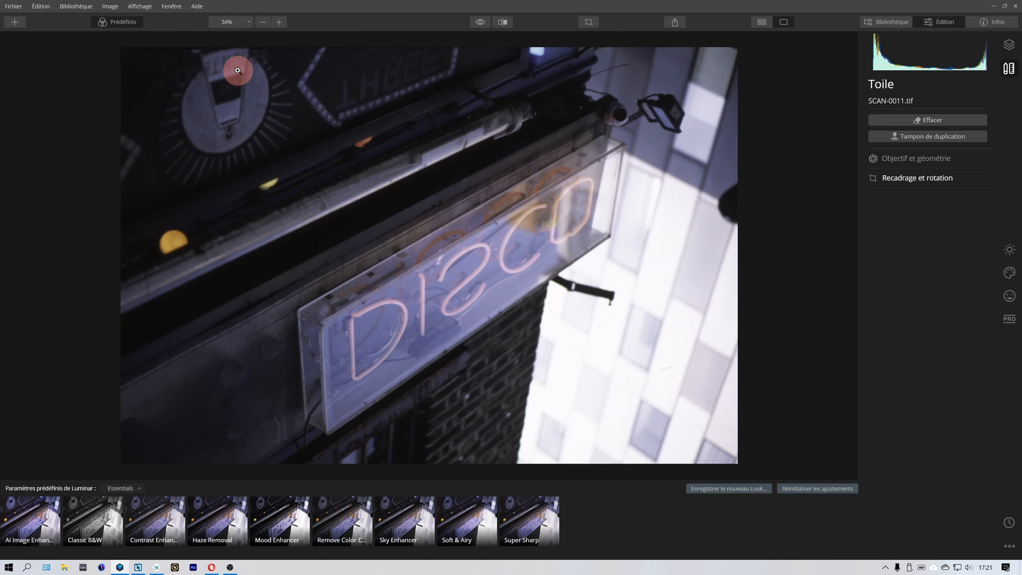
Flip the photo horizontally, vertically and horizontally again so the DISCO sign reads the right way round
left_click(105, 7)
mouse_move(151, 71)
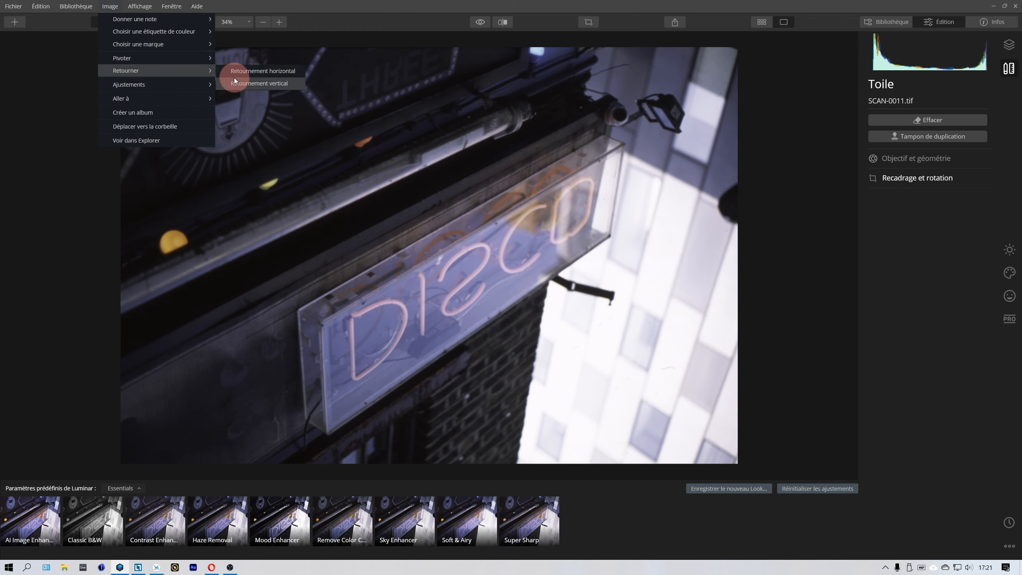
left_click(233, 72)
left_click(110, 7)
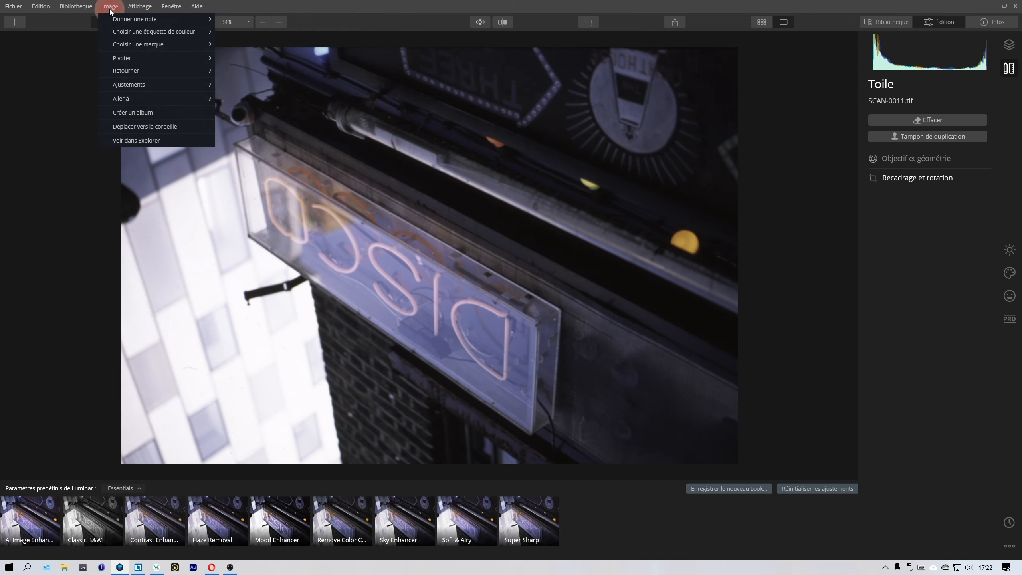
mouse_move(145, 69)
left_click(251, 83)
left_click(109, 6)
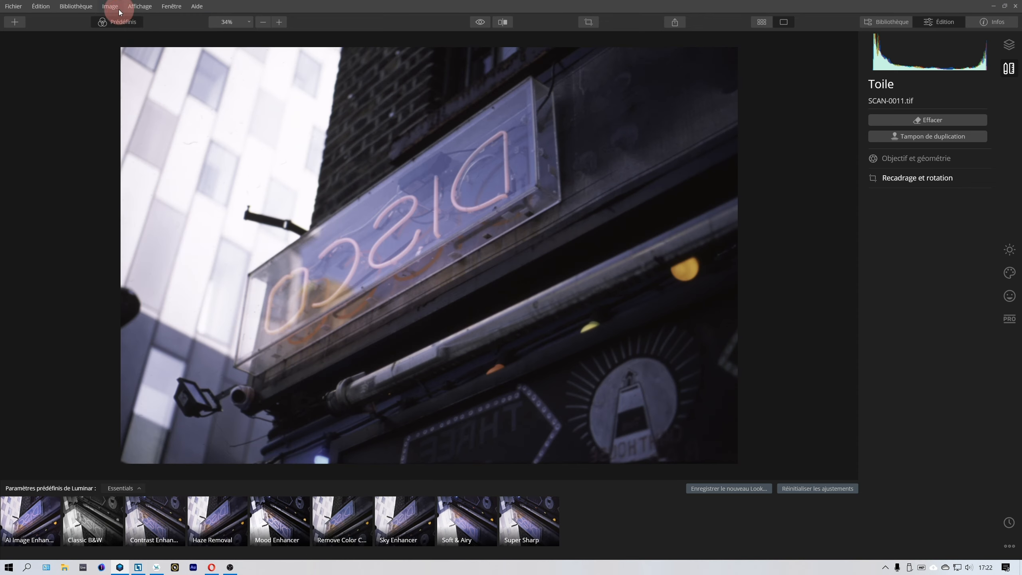
left_click(245, 73)
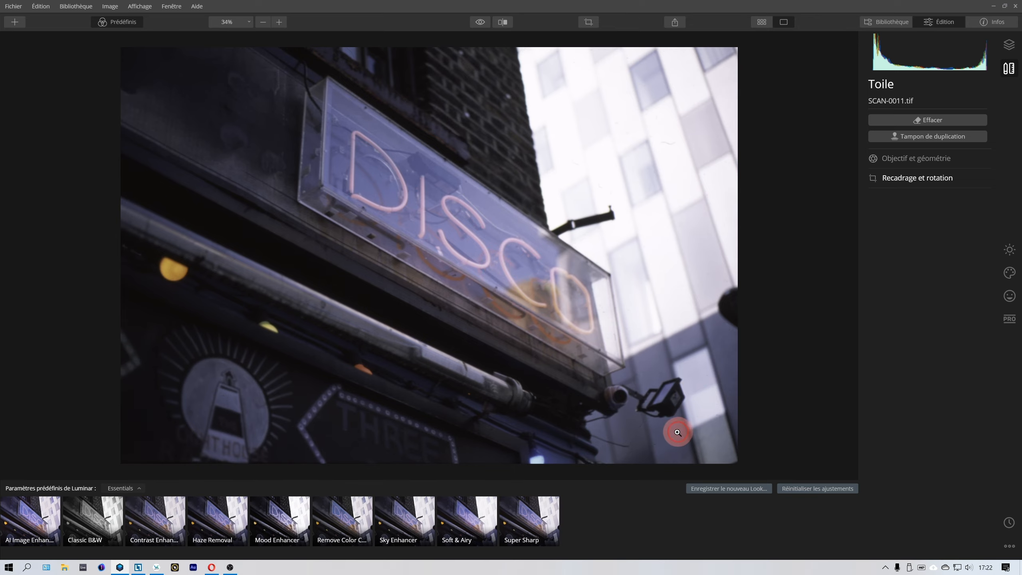
Use the clone stamp to paint over the hair-like scratch on the wall below the floodlight, sampling clean wall beside it
left_click(651, 430)
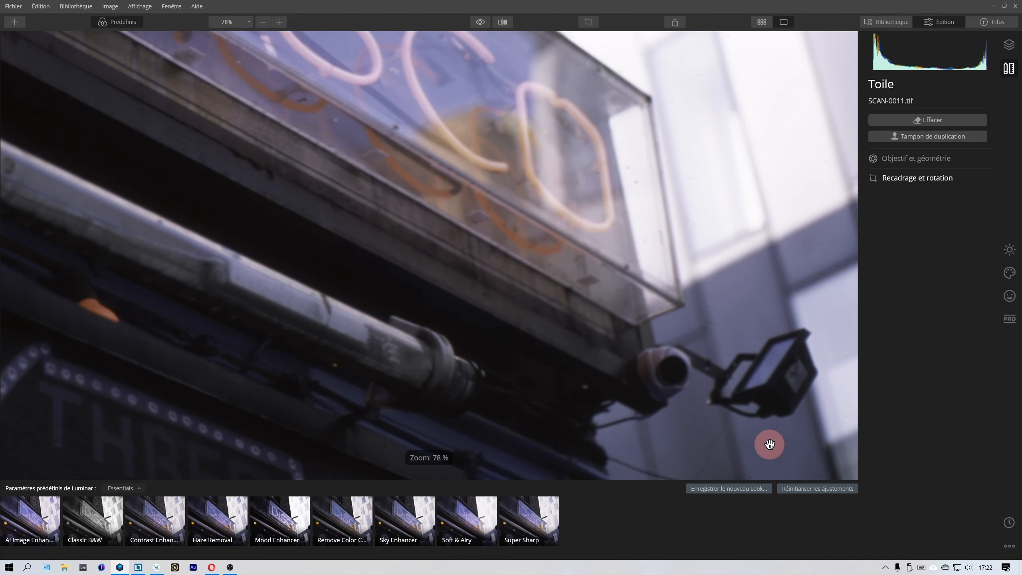
left_click_drag(769, 443, 673, 338)
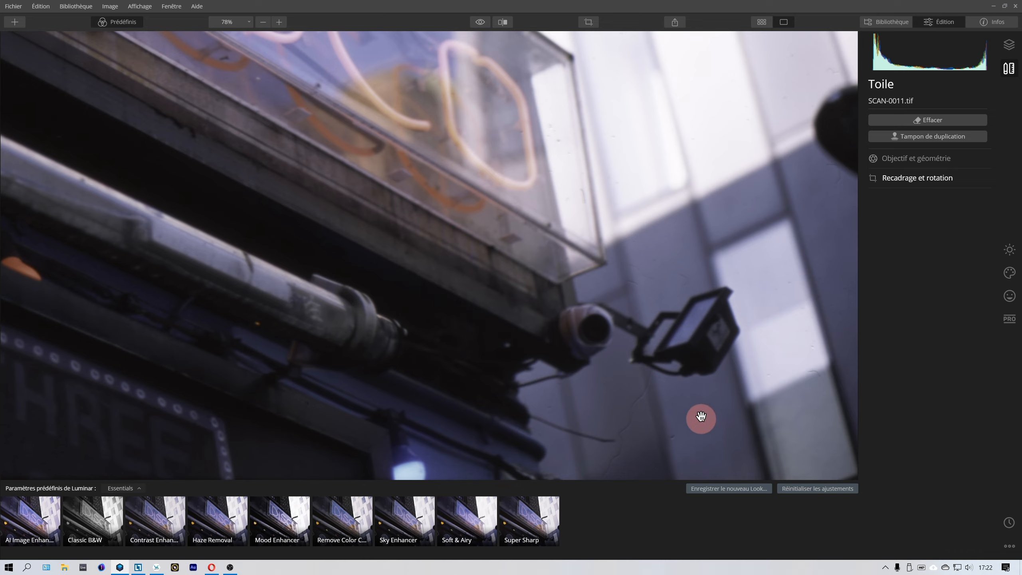
left_click(910, 139)
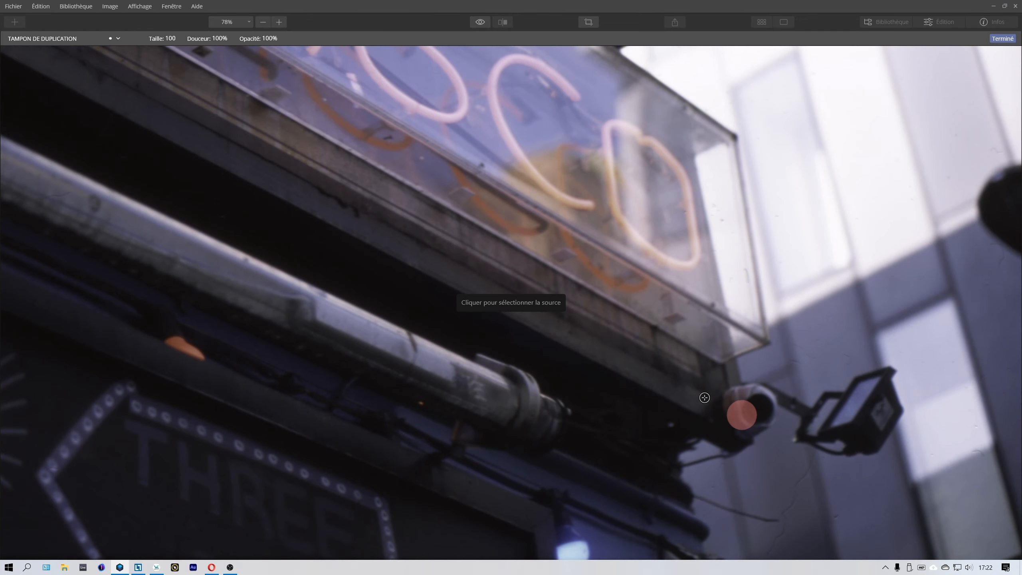
scroll(833, 508, "up", 5)
scroll(833, 508, "down", 3)
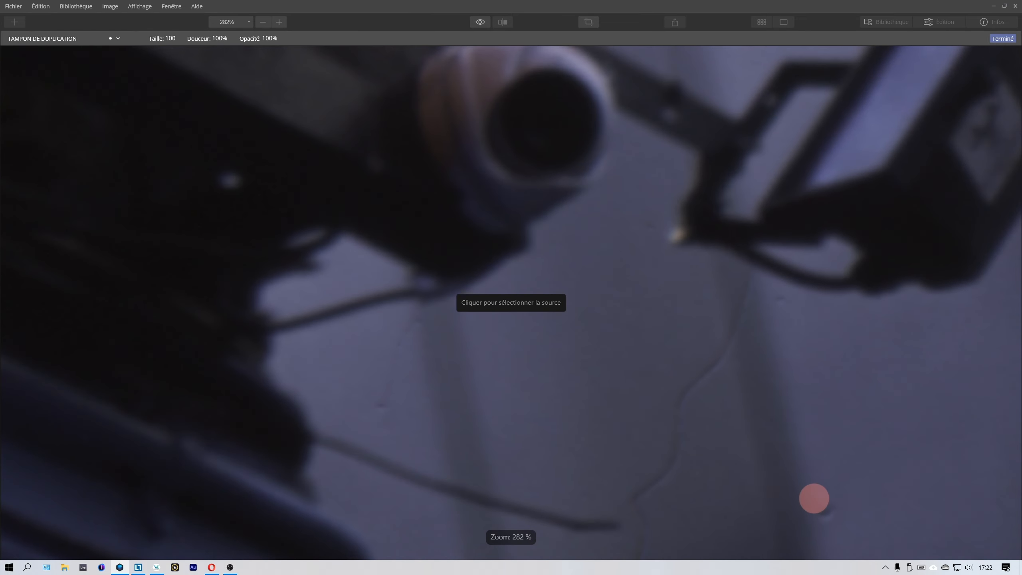
left_click(684, 364, "alt")
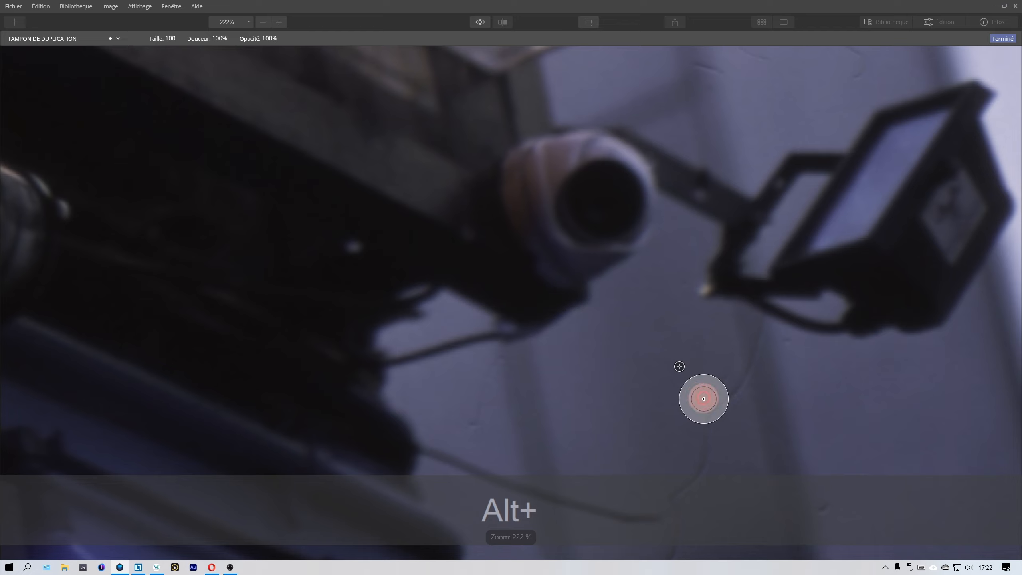
mouse_move(708, 427)
left_mouse_down()
mouse_move(707, 453)
mouse_move(685, 490)
mouse_move(682, 457)
mouse_move(795, 407)
mouse_move(733, 478)
mouse_move(698, 454)
mouse_move(678, 487)
left_mouse_up()
Resample nearby clean areas, clone over the scratch's remaining lower part and a spot on the floodlight, and finish the clone stamp
left_click(697, 440, "alt")
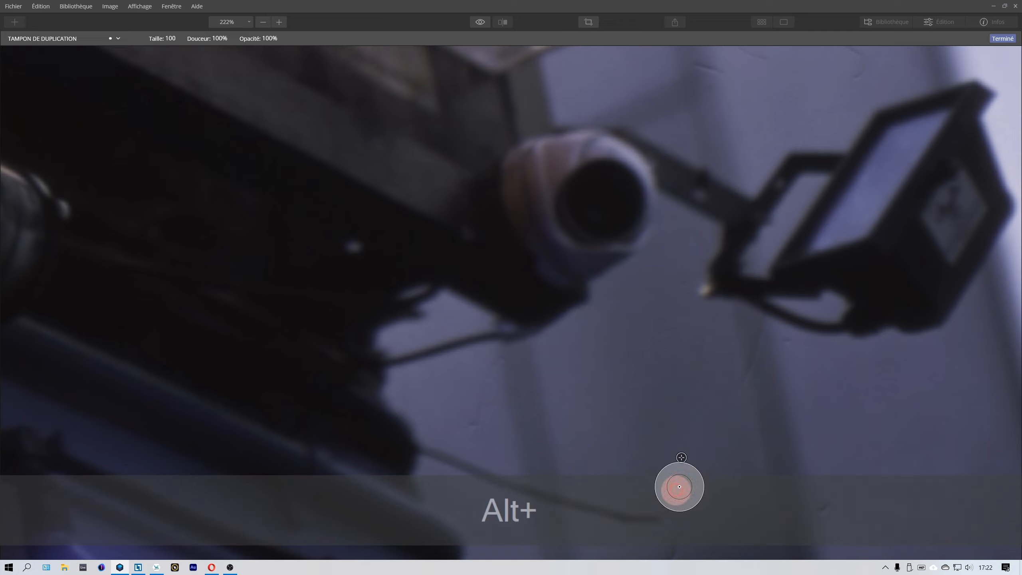
left_click_drag(692, 420, 697, 284)
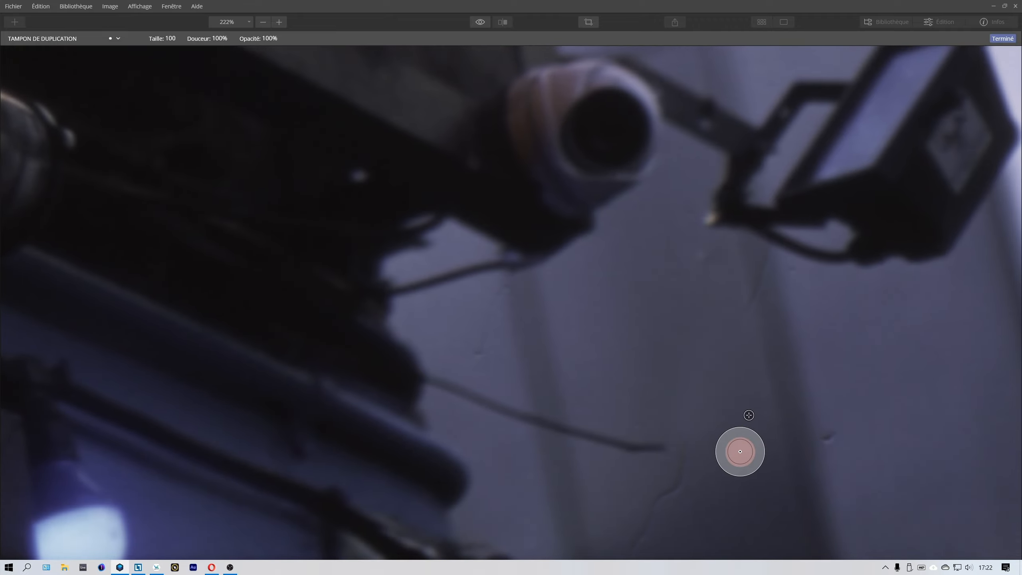
left_click(739, 440, "alt")
left_click_drag(693, 441, 631, 550)
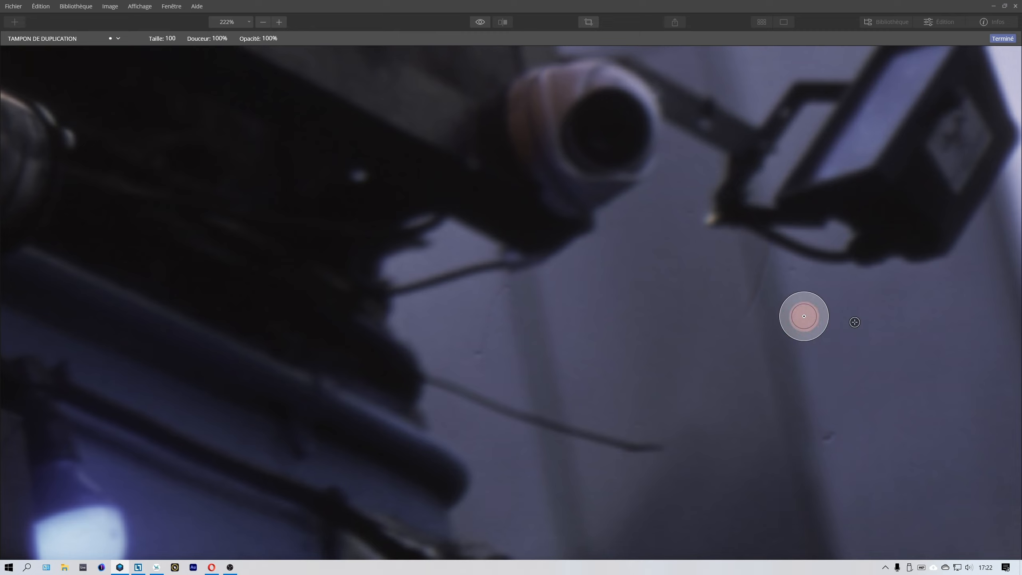
left_click(875, 121)
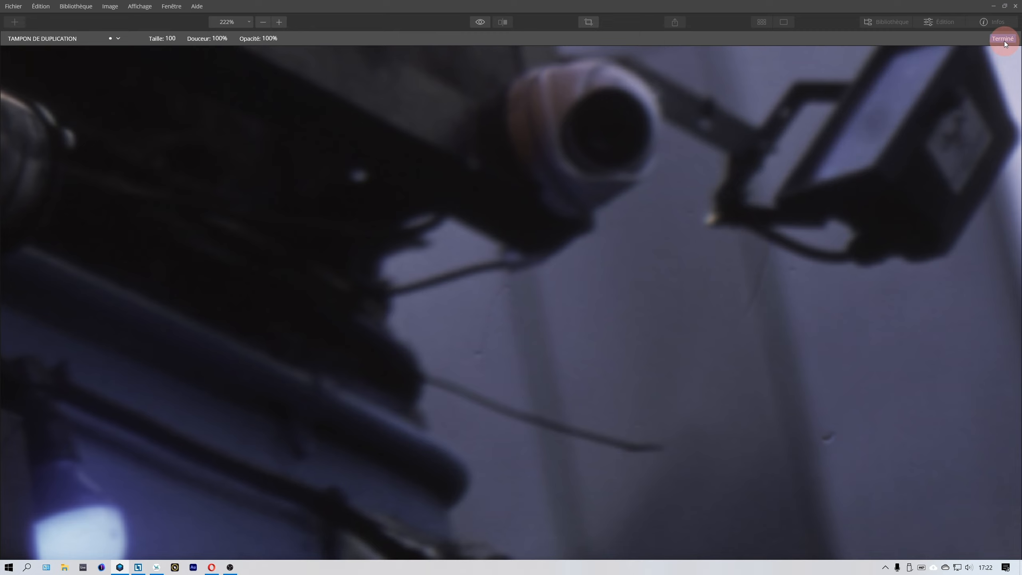
scroll(695, 205, "down", 5)
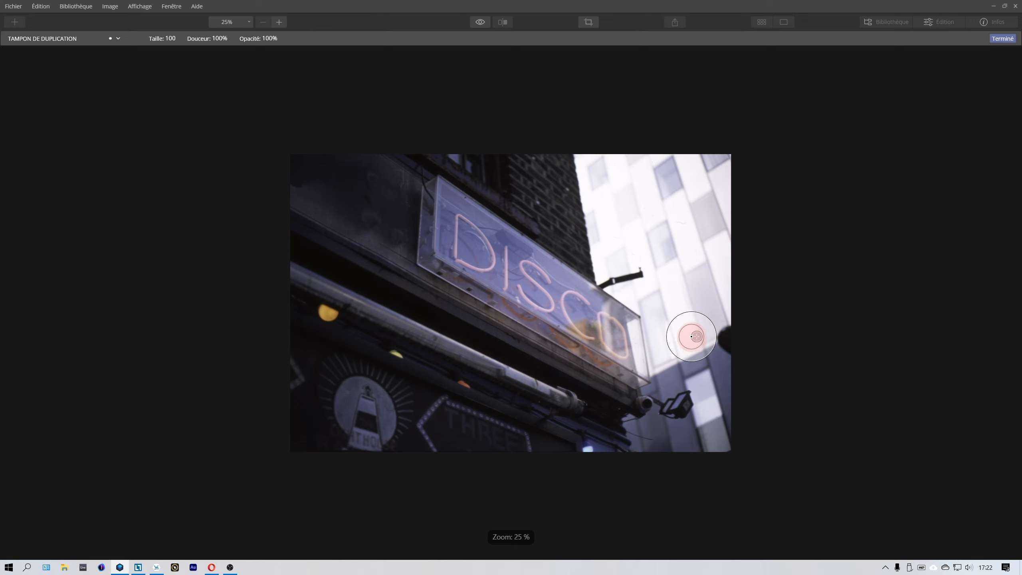
scroll(713, 251, "up", 1)
left_click(1004, 39)
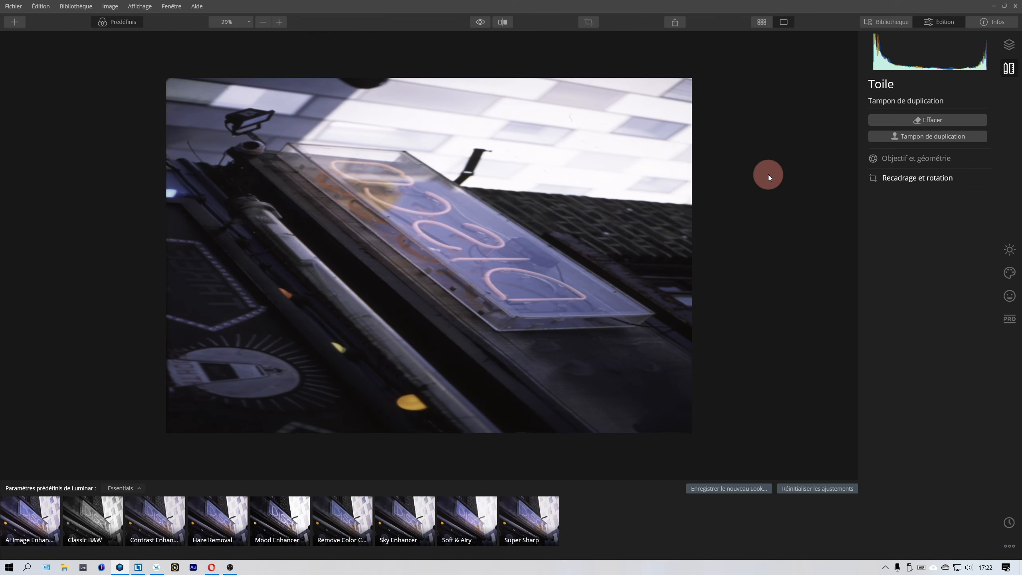
Examine the photo's layers and compare the image before and after the edits
left_click(1008, 44)
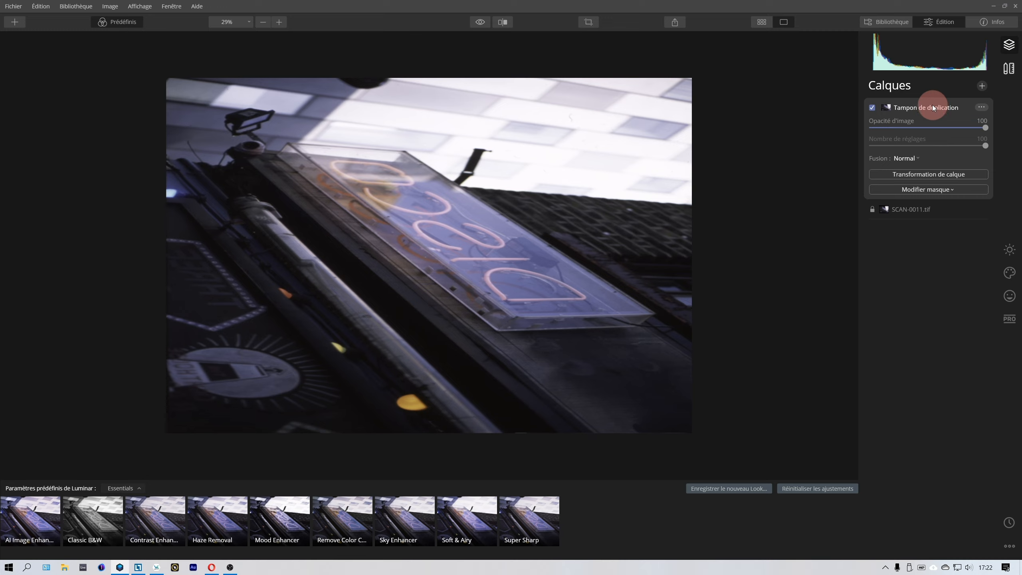
left_click(903, 218)
left_click(479, 22)
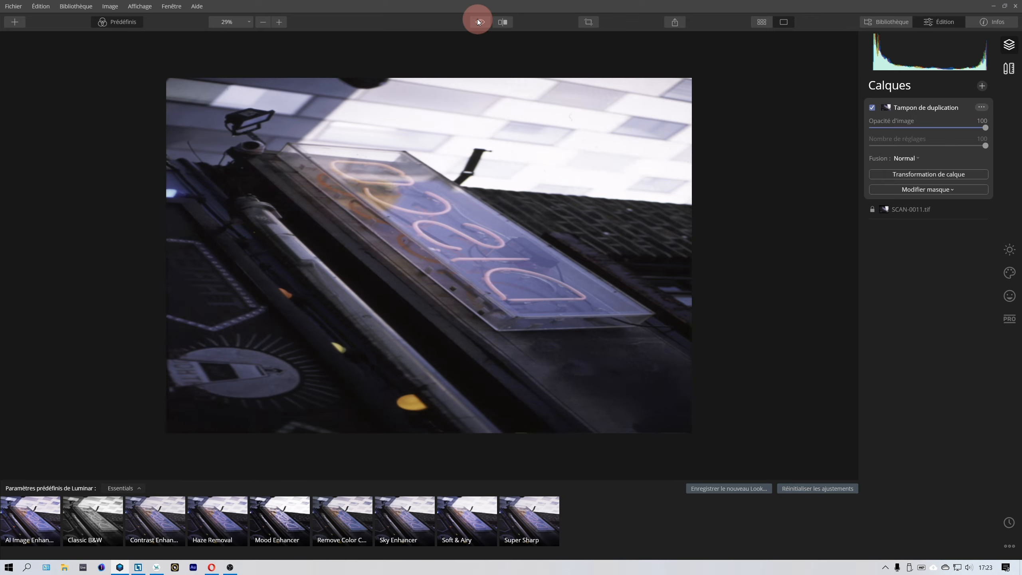
left_click(477, 20)
left_click(478, 20)
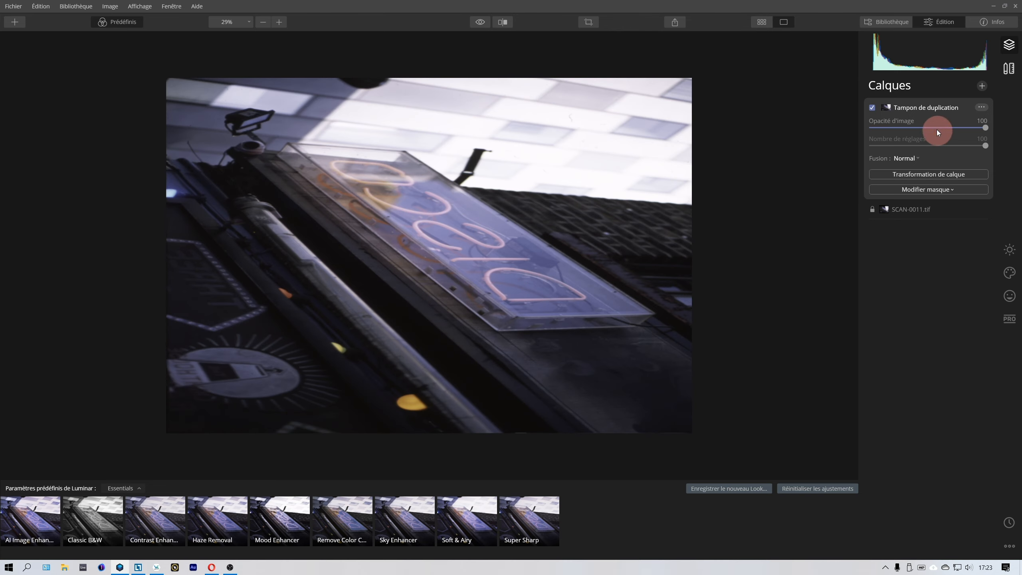
Check the photo with the Tampon de duplication layer hidden and shown, and delete that layer
left_click(871, 106)
left_click(871, 107)
left_click(871, 107)
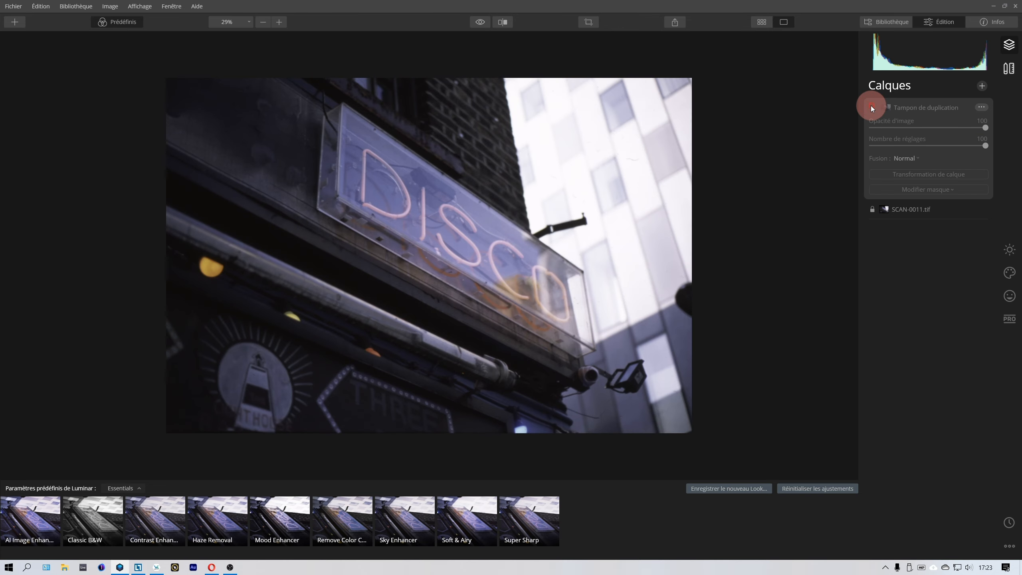
left_click(871, 107)
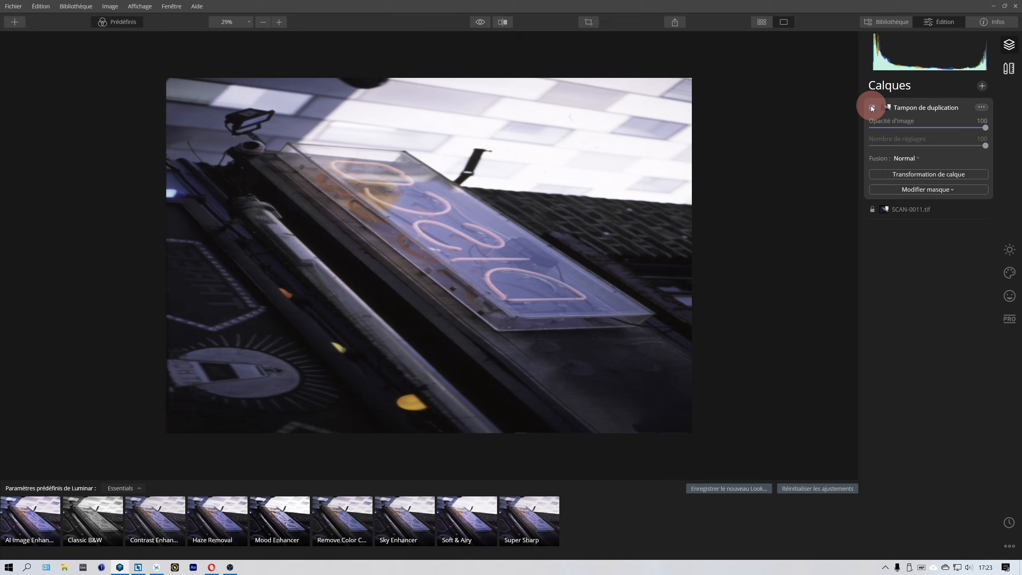
left_click(981, 107)
left_click(964, 136)
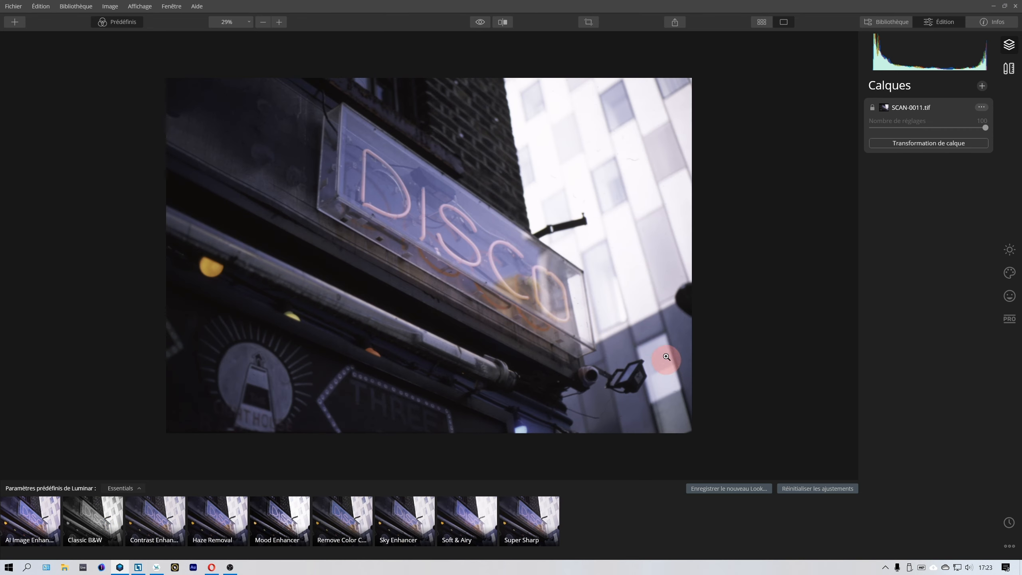
Start the Erase tool and mark the hair on the bright building façade for removal
left_click(1009, 69)
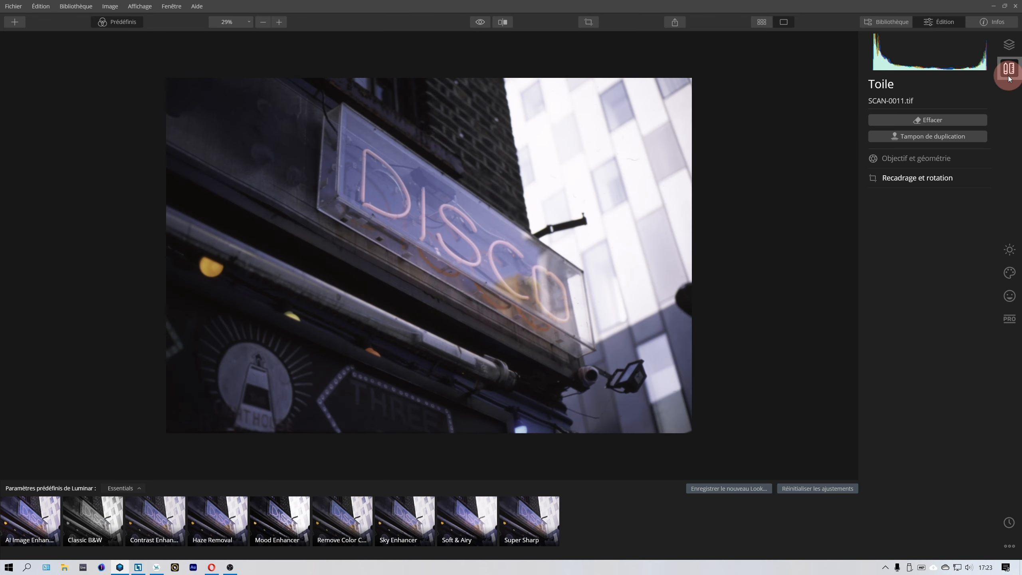
left_click(946, 120)
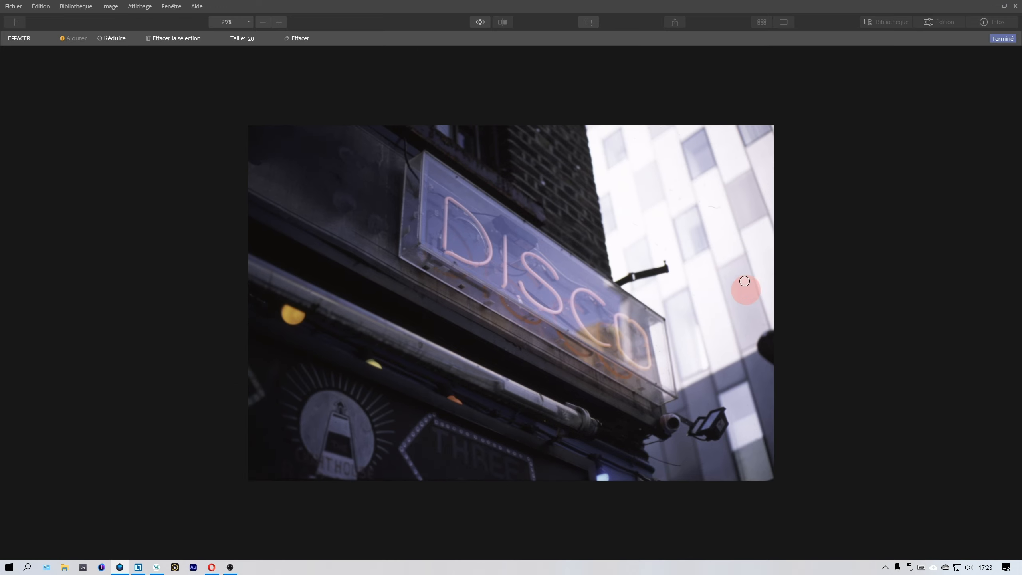
scroll(744, 219, "up", 2)
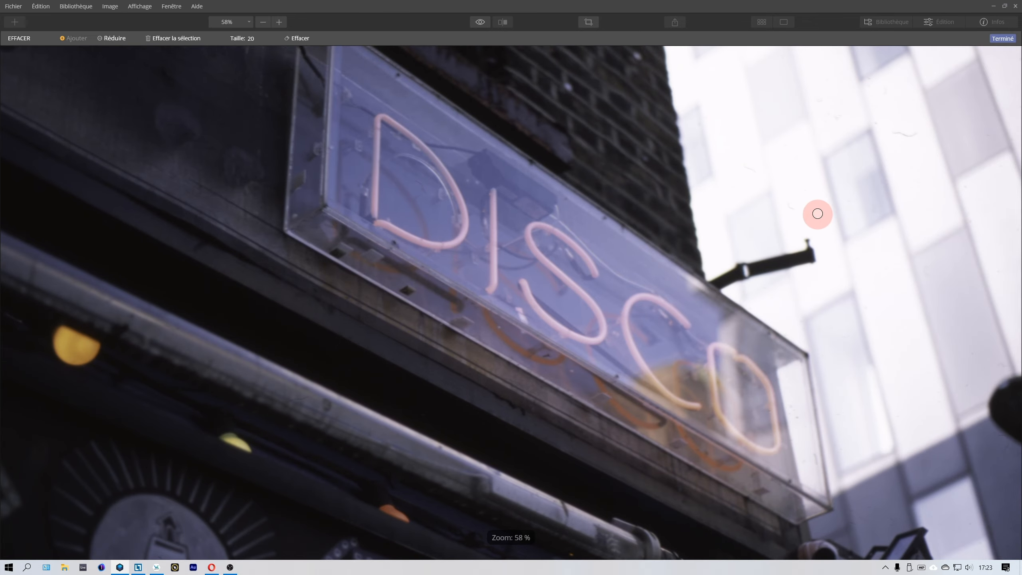
scroll(818, 213, "up", 2)
left_click(918, 100)
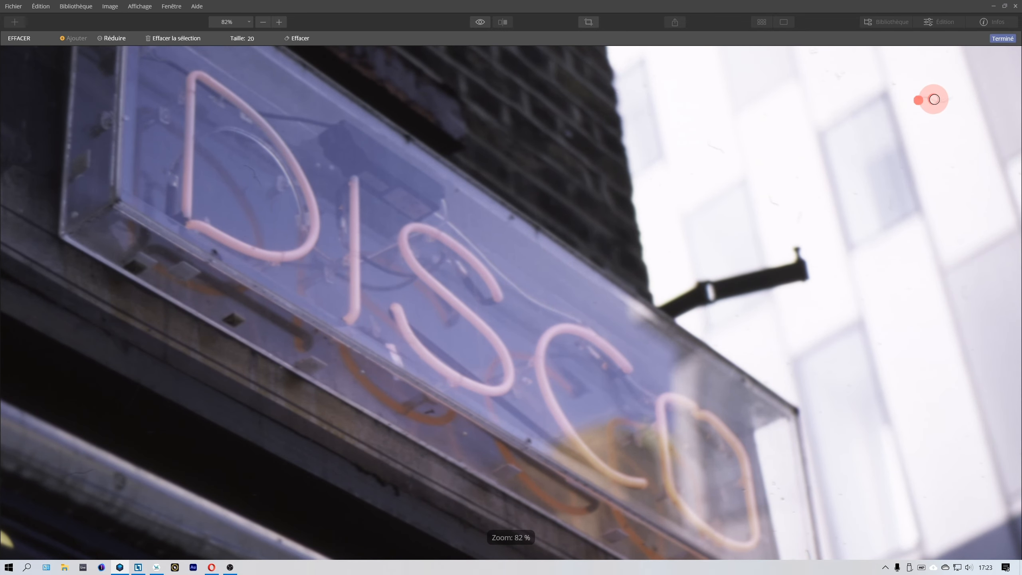
left_click_drag(934, 99, 956, 98)
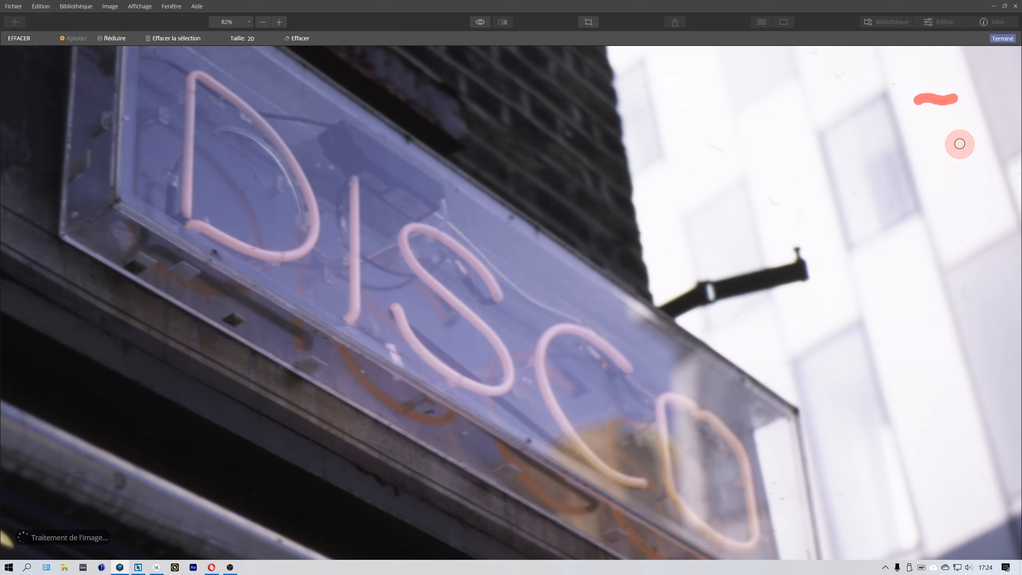
Mark the long hair-like scratch on the wall below the floodlight and a small spot beside it for erasing
left_click_drag(739, 375, 568, 195)
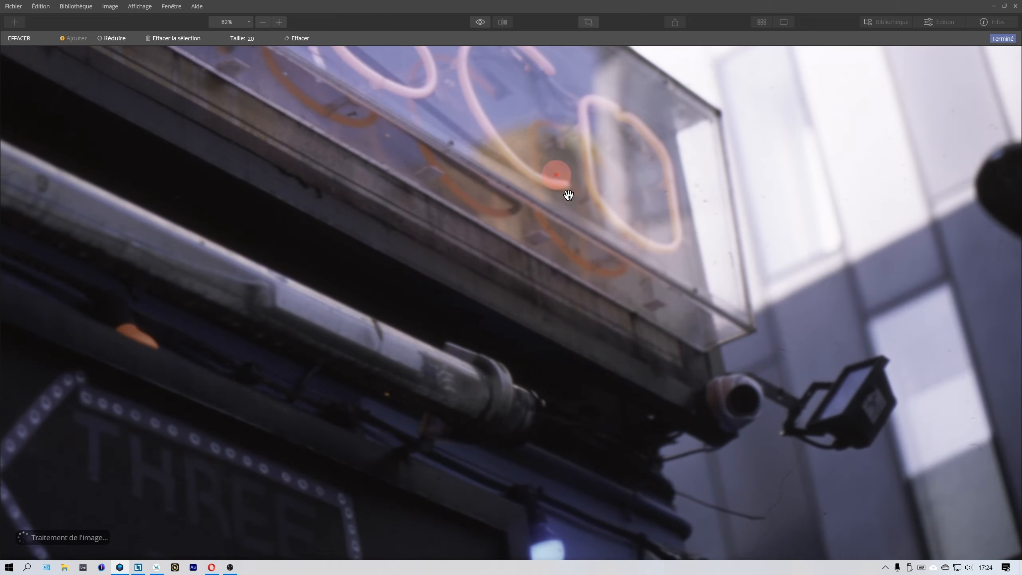
scroll(841, 500, "up", 3)
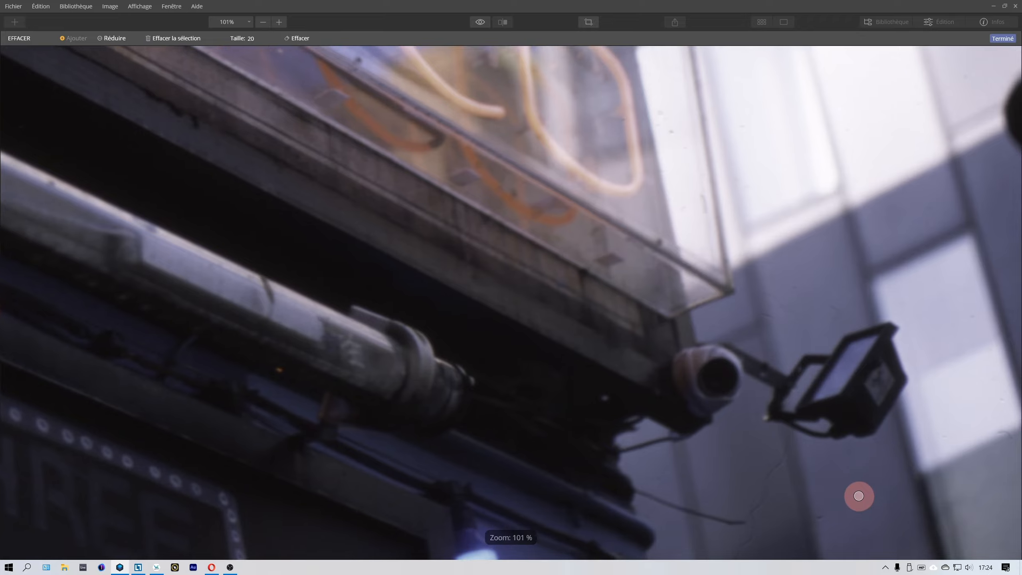
scroll(859, 496, "up", 5)
mouse_move(659, 254)
left_mouse_down()
mouse_move(623, 299)
mouse_move(623, 352)
mouse_move(582, 388)
mouse_move(611, 364)
mouse_move(631, 287)
mouse_move(677, 229)
mouse_move(699, 165)
mouse_move(675, 232)
mouse_move(638, 284)
left_mouse_up()
key("ctrl+z")
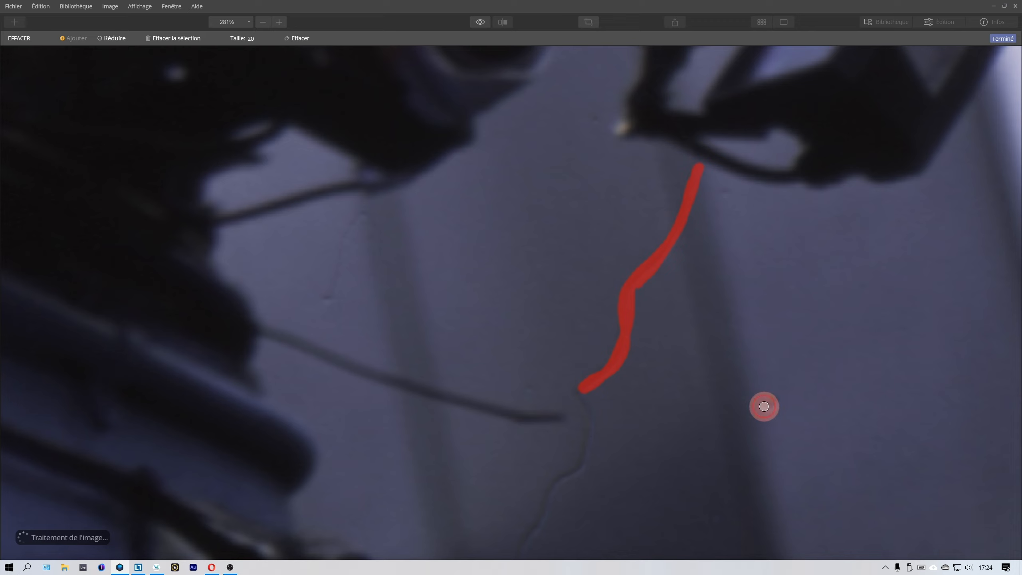
left_click_drag(764, 405, 769, 410)
scroll(724, 407, "down", 4)
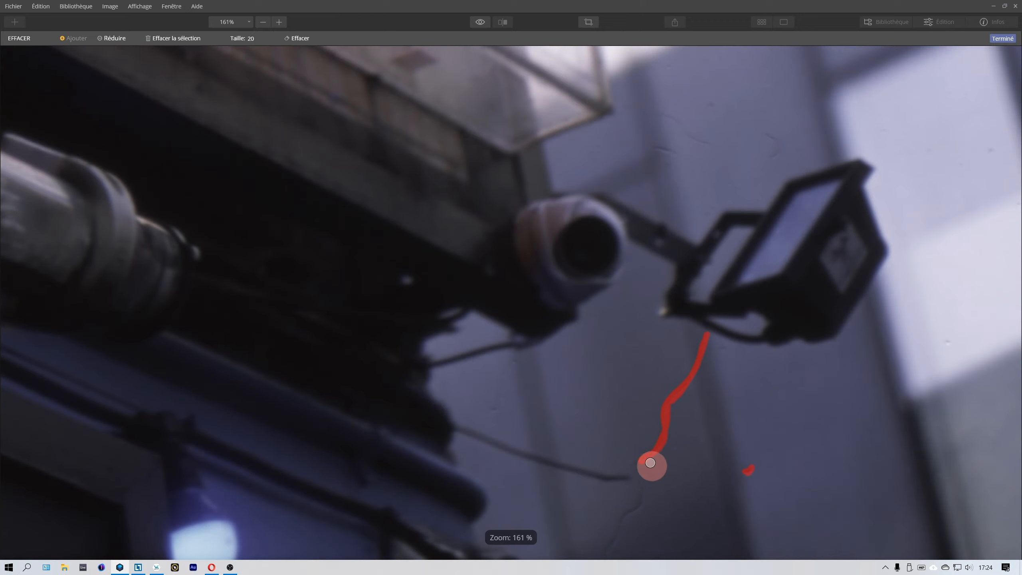
mouse_move(639, 466)
left_mouse_down()
mouse_move(638, 506)
mouse_move(604, 558)
left_mouse_up()
left_click(49, 7)
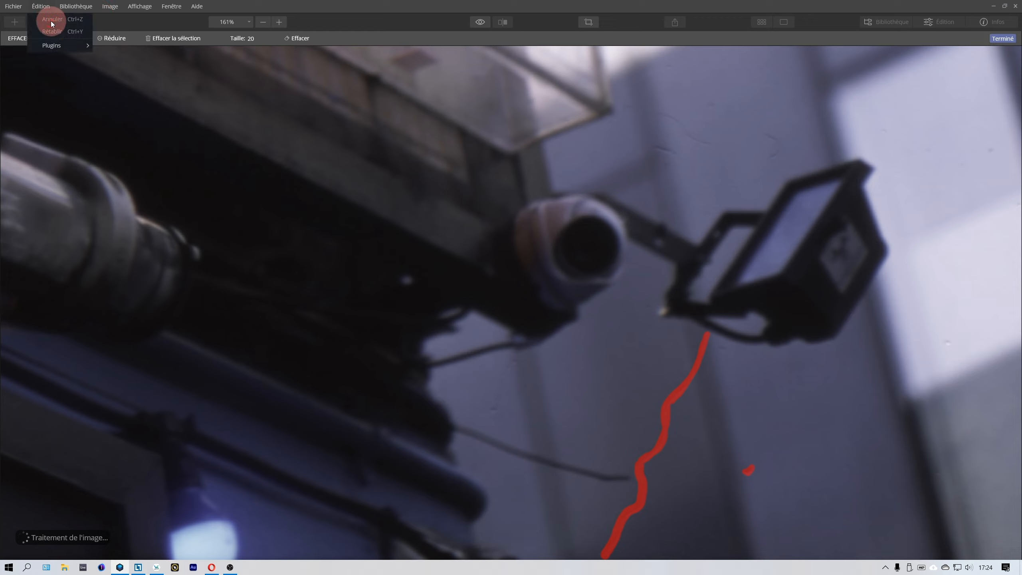
left_click(301, 5)
left_click(41, 6)
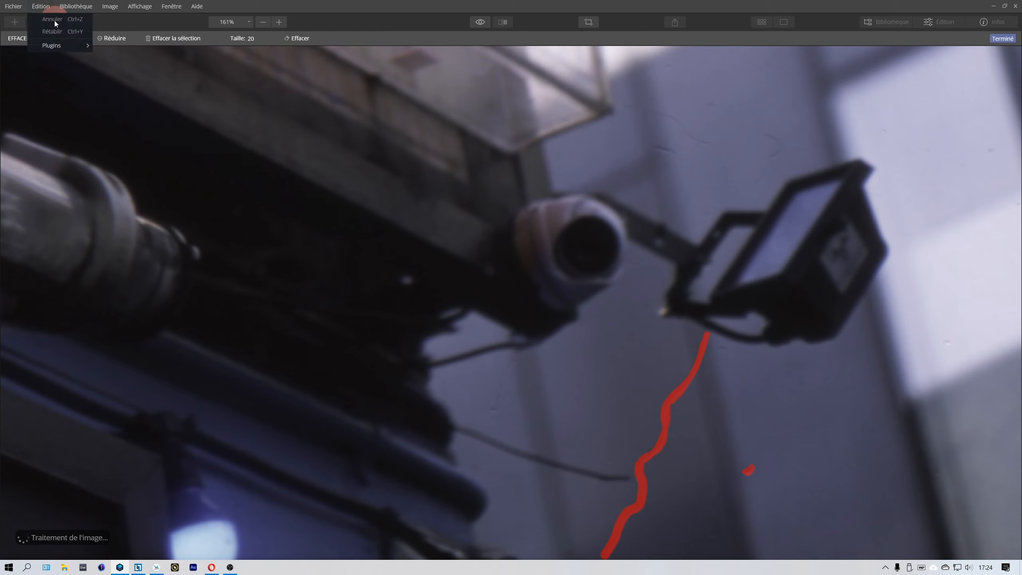
left_click(231, 5)
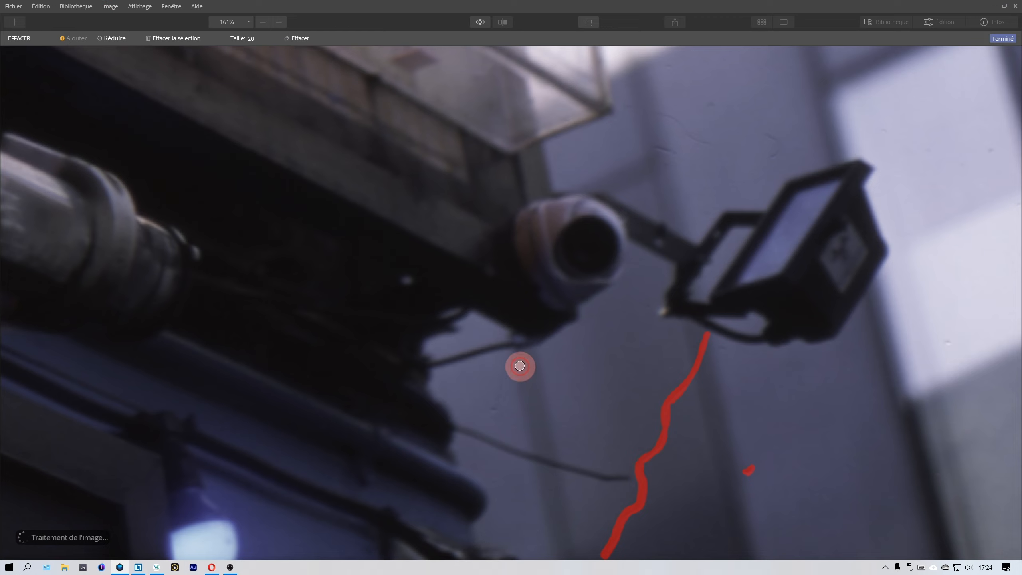
Mark the scratches near the camera and floodlight and a speck on the bright panel, and clear the whole erase selection
left_click_drag(521, 368, 490, 411)
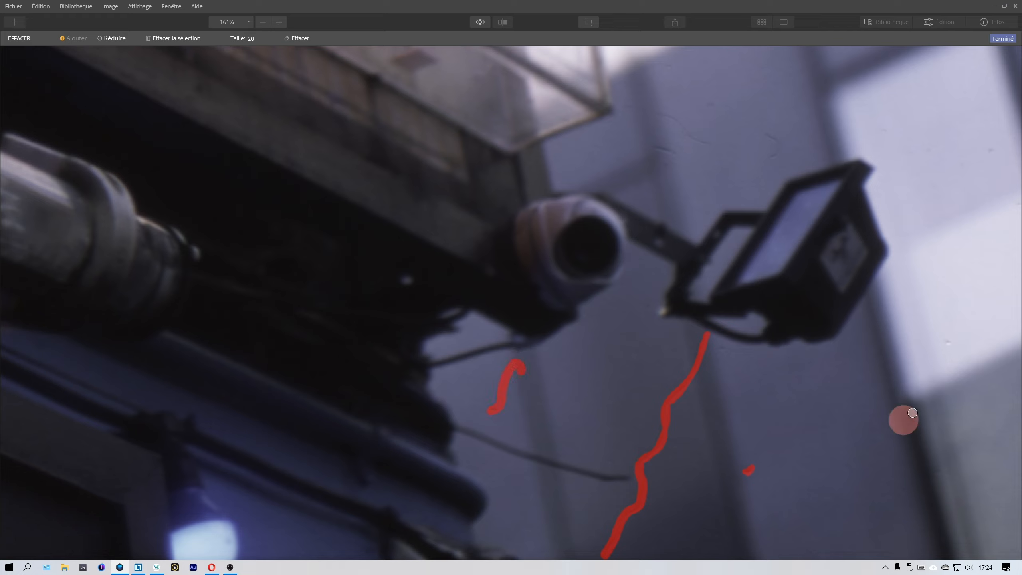
left_click(948, 341)
mouse_move(766, 132)
left_mouse_down()
mouse_move(778, 144)
mouse_move(771, 159)
left_mouse_up()
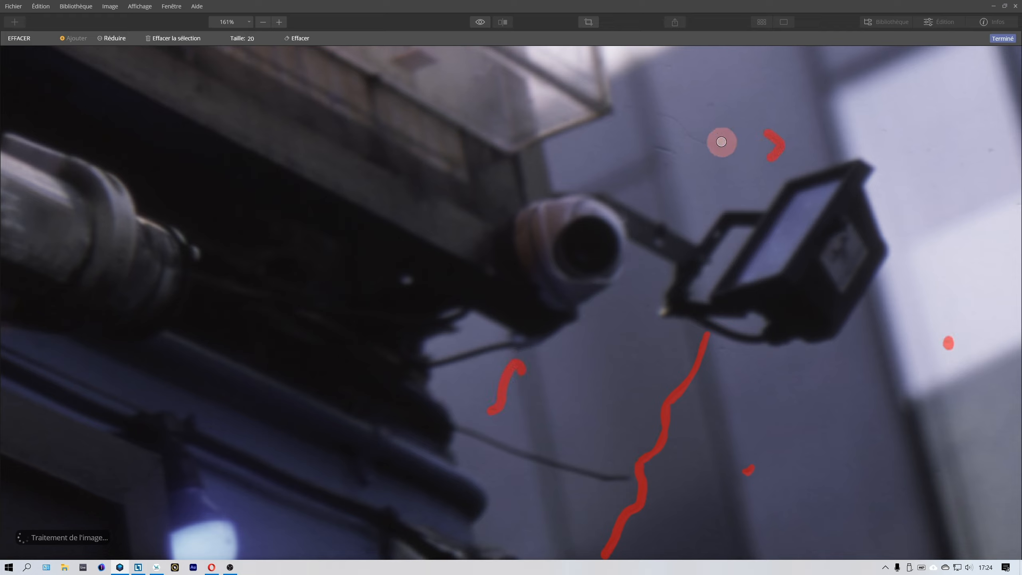
left_click(176, 38)
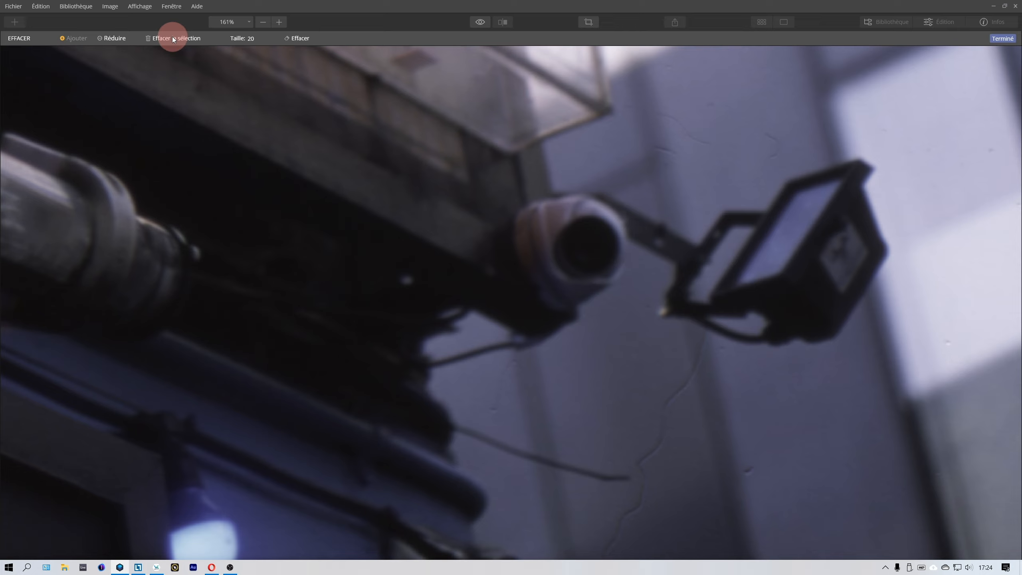
key("ctrl+z")
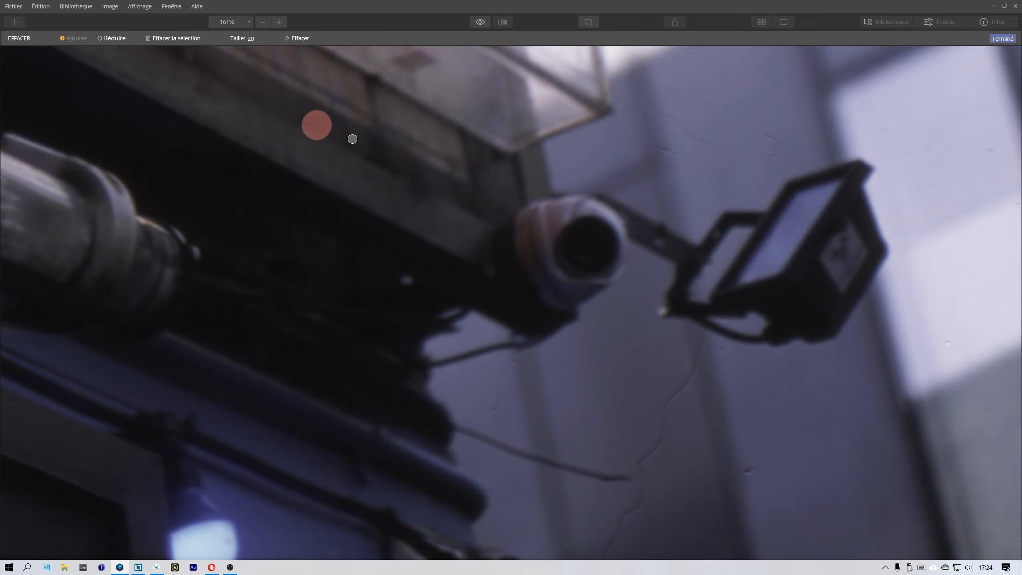
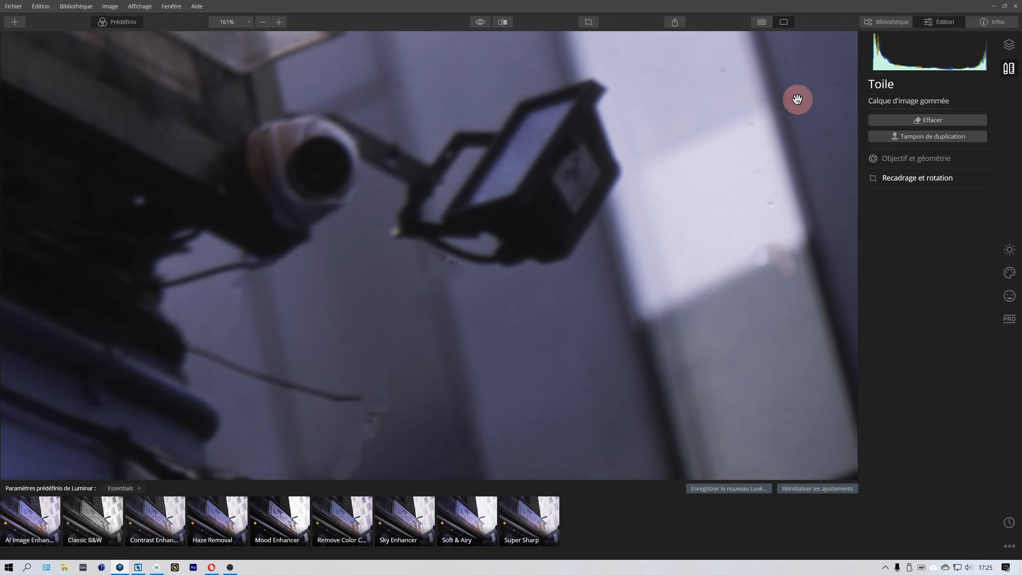
Return to the library gallery and restore the DISCO photo to its original version
left_click(888, 21)
left_click(764, 20)
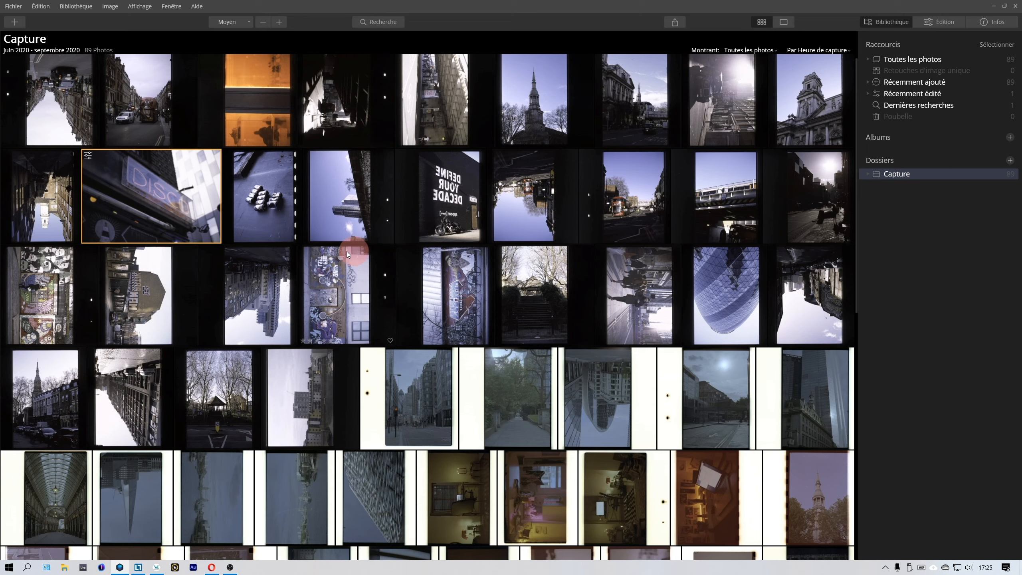
left_click(153, 190)
right_click(153, 190)
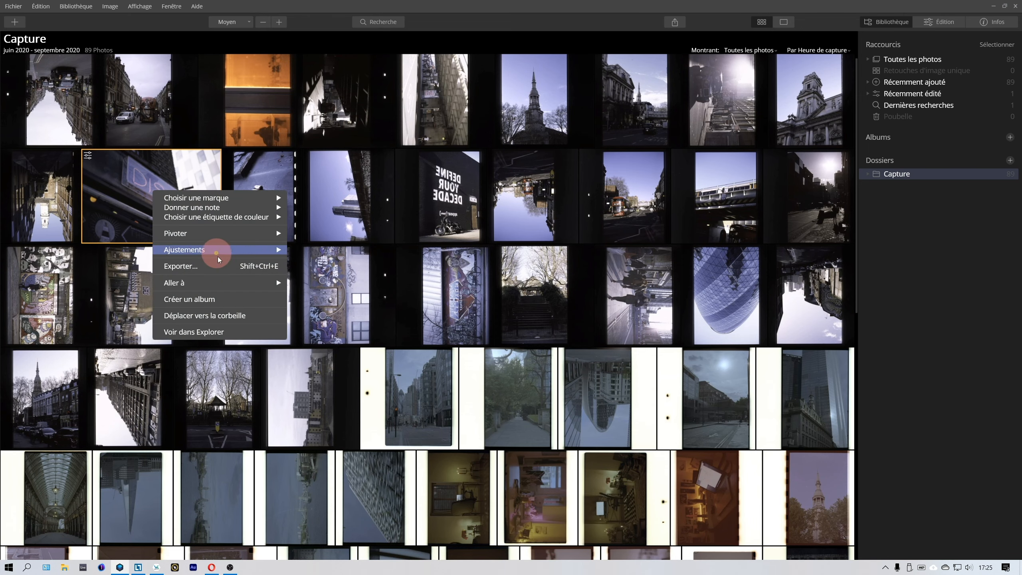
mouse_move(226, 249)
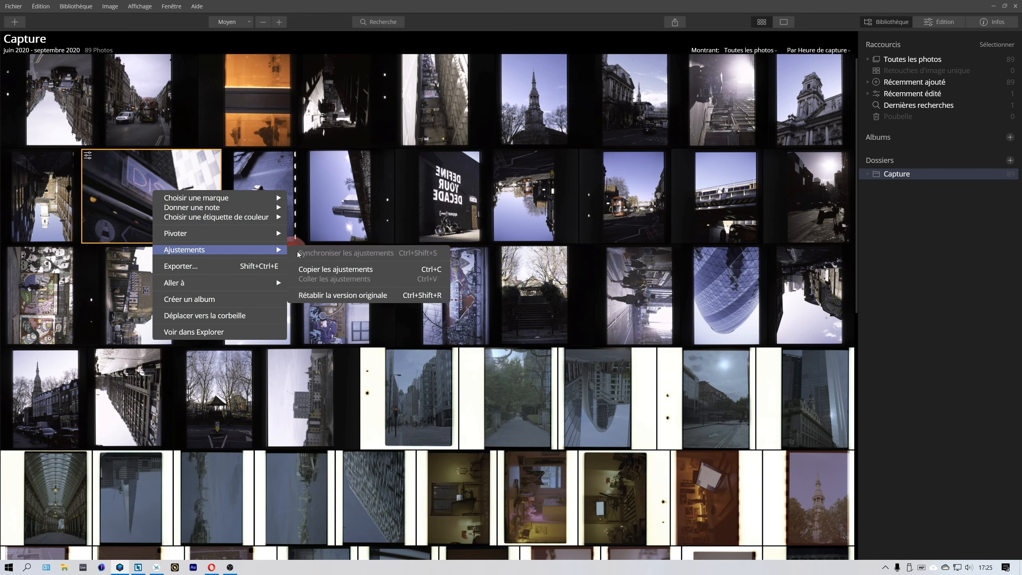
left_click(318, 295)
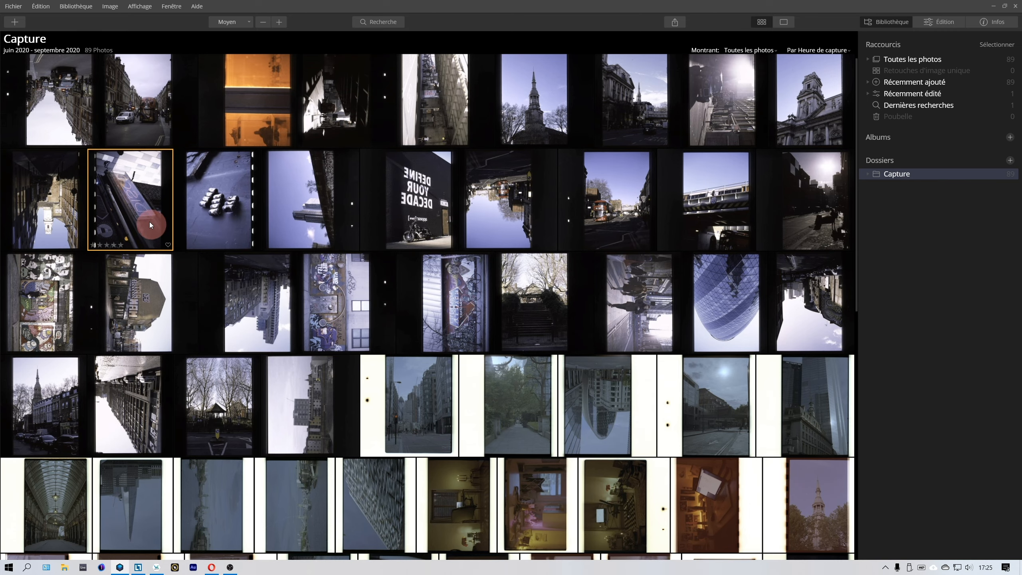
Open the uncropped DISCO photo for editing and clone clean wall over the part of the scratch nearest the floodlight
left_click(924, 29)
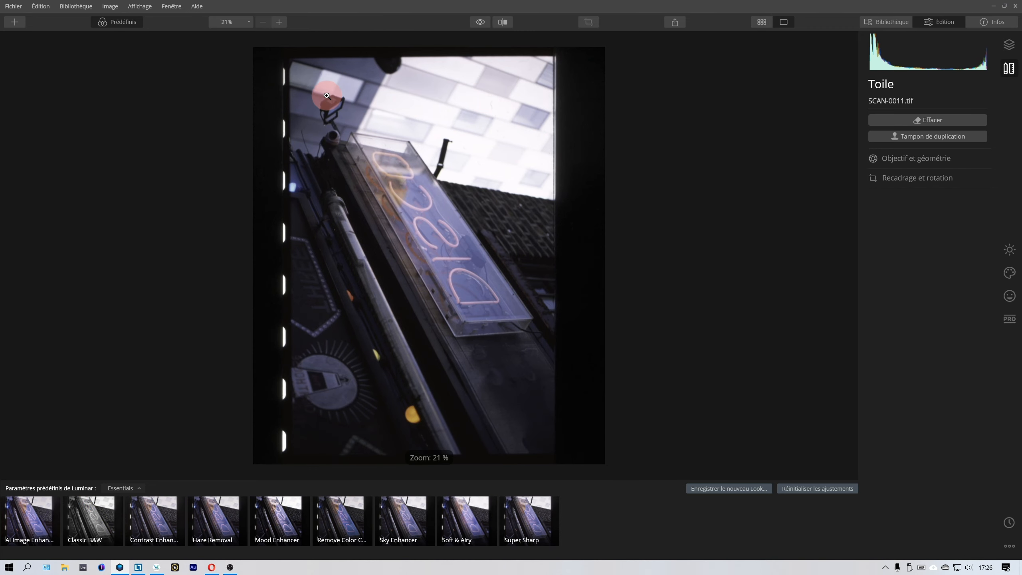
left_click(935, 135)
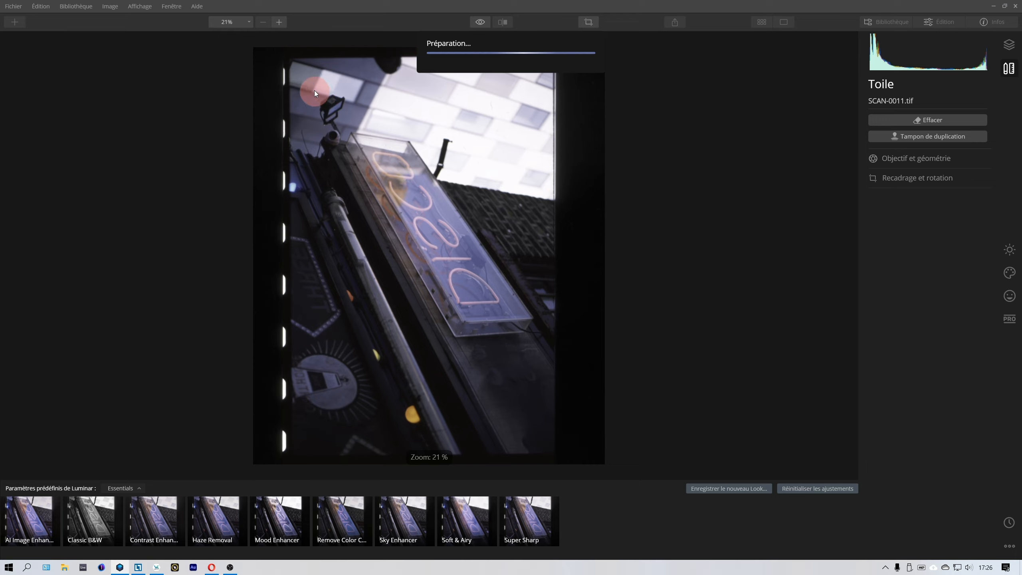
scroll(377, 119, "up", 3)
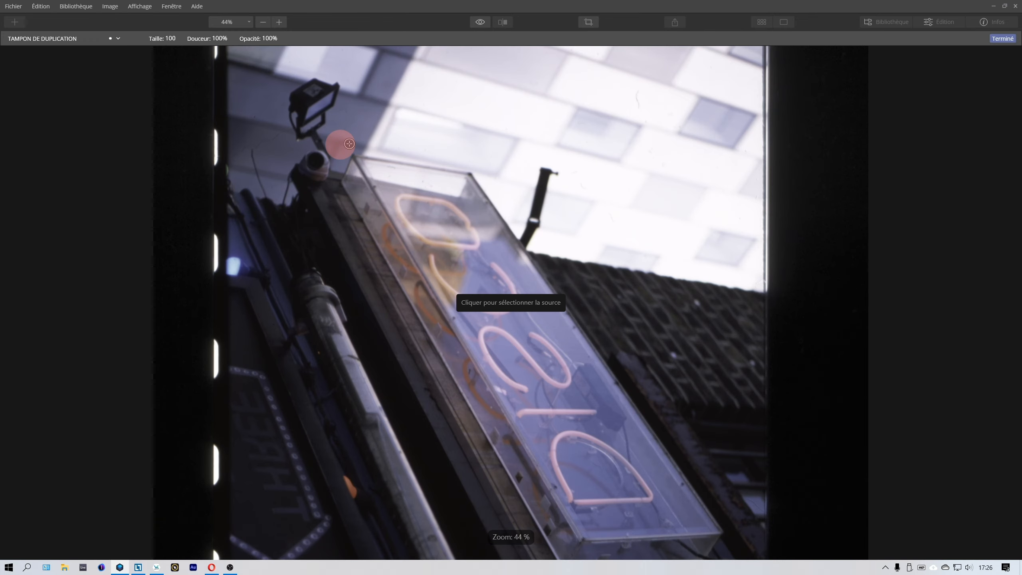
scroll(189, 137, "up", 3)
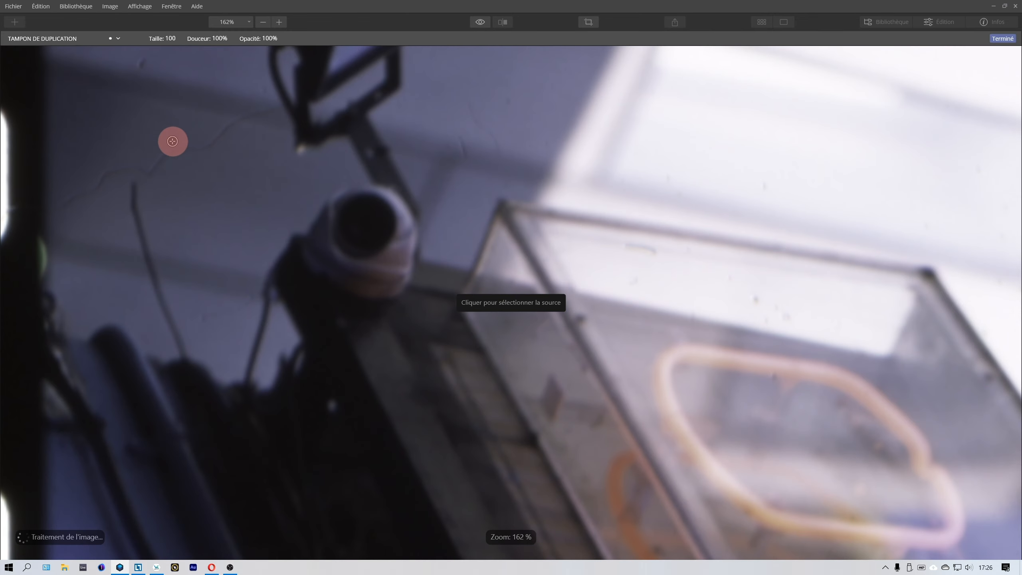
left_click(249, 140, "alt")
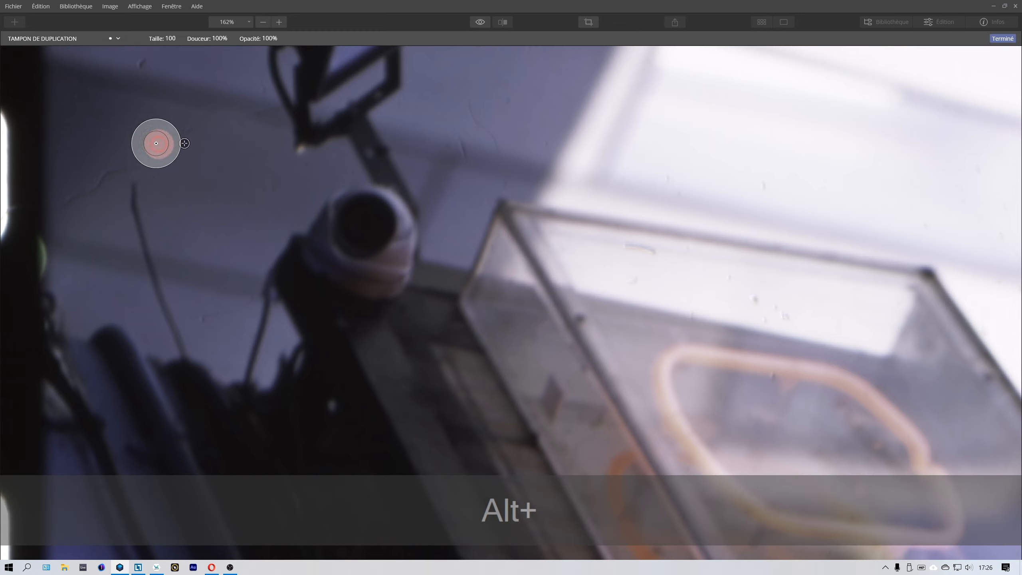
left_click(181, 132, "alt")
left_click(223, 166, "alt")
left_click_drag(177, 123, 161, 130)
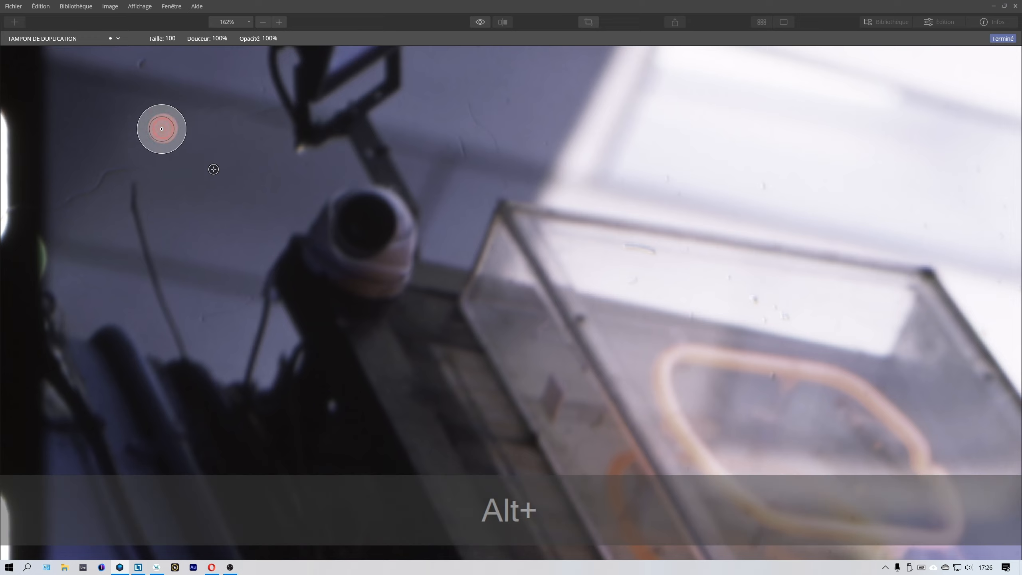
Resample clean wall areas, clone over the rest of the scratch toward the film edge, and finish the clone stamp
left_click(169, 166, "alt")
left_click_drag(134, 165, 71, 148)
left_click(69, 147, "alt")
left_click_drag(62, 201, 109, 174)
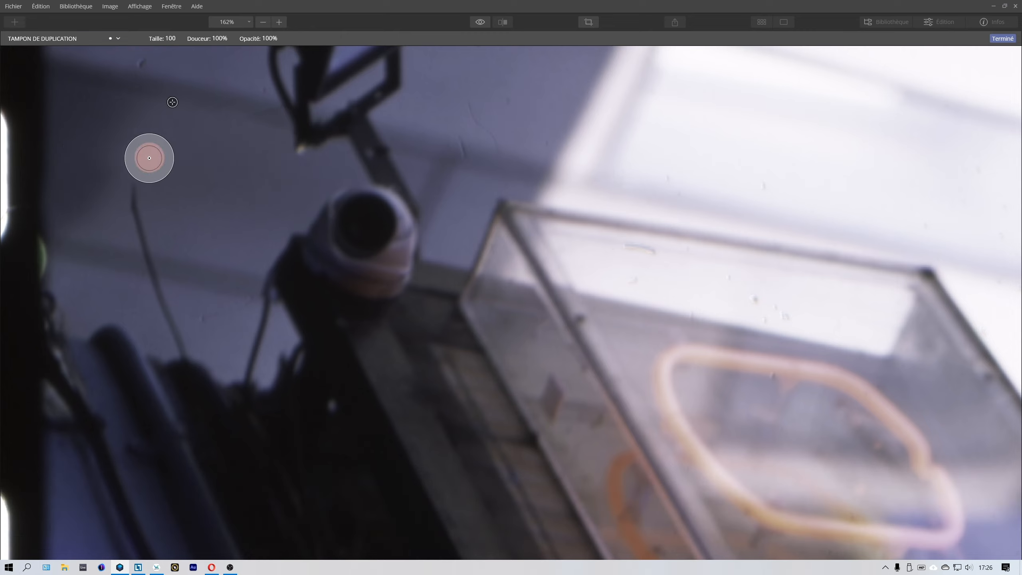
left_click(250, 107)
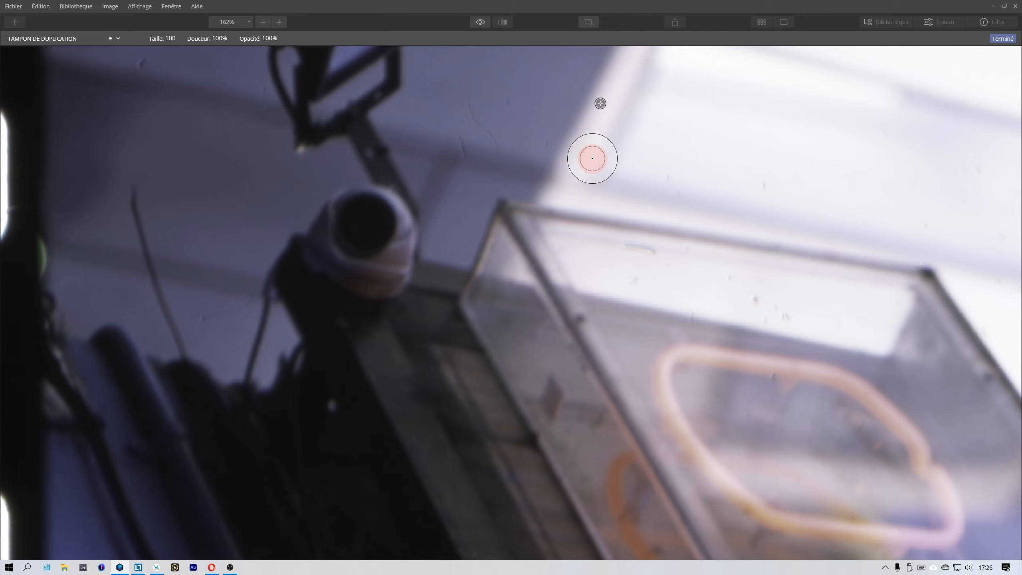
left_click(610, 131)
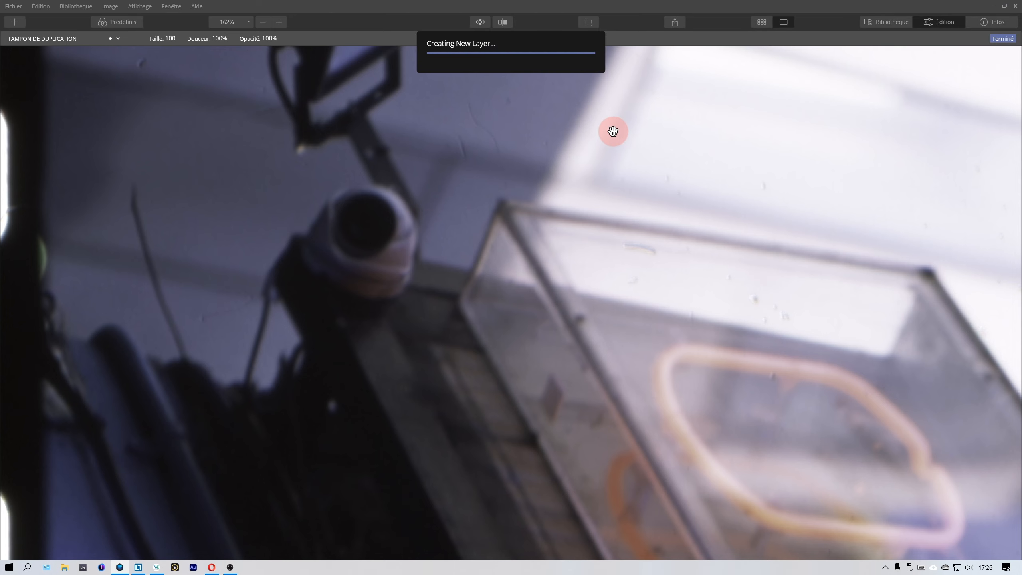
Start cropping the full DISCO photo, cut off the perforated film edge and set the crop ratio to Libre
scroll(459, 223, "down", 5)
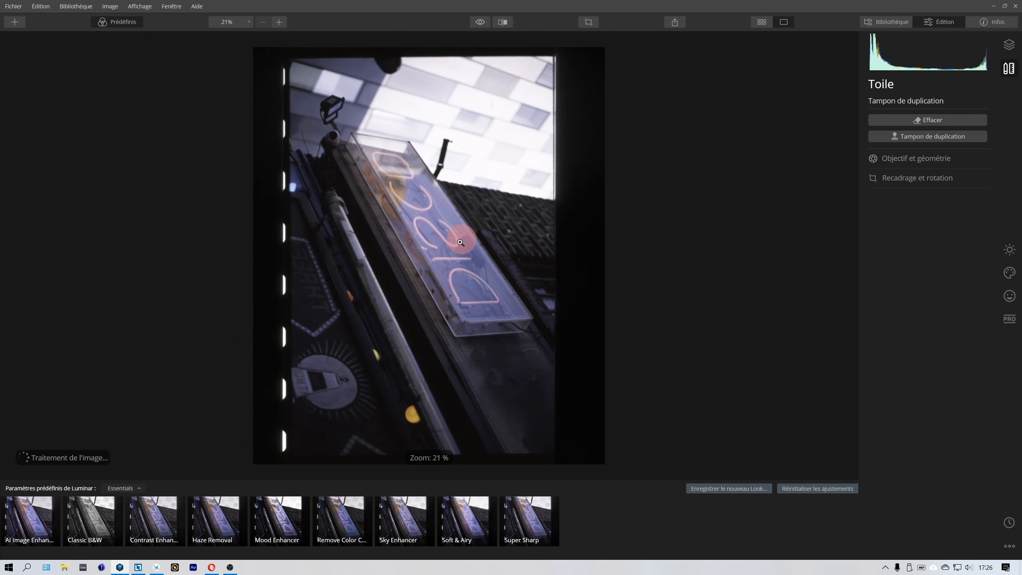
scroll(461, 240, "down", 1)
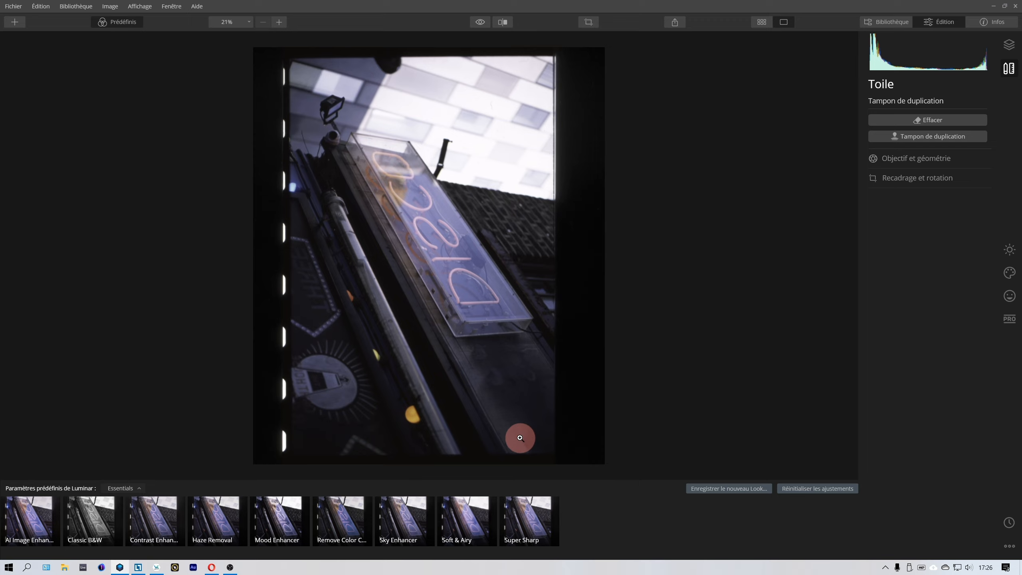
left_click(588, 22)
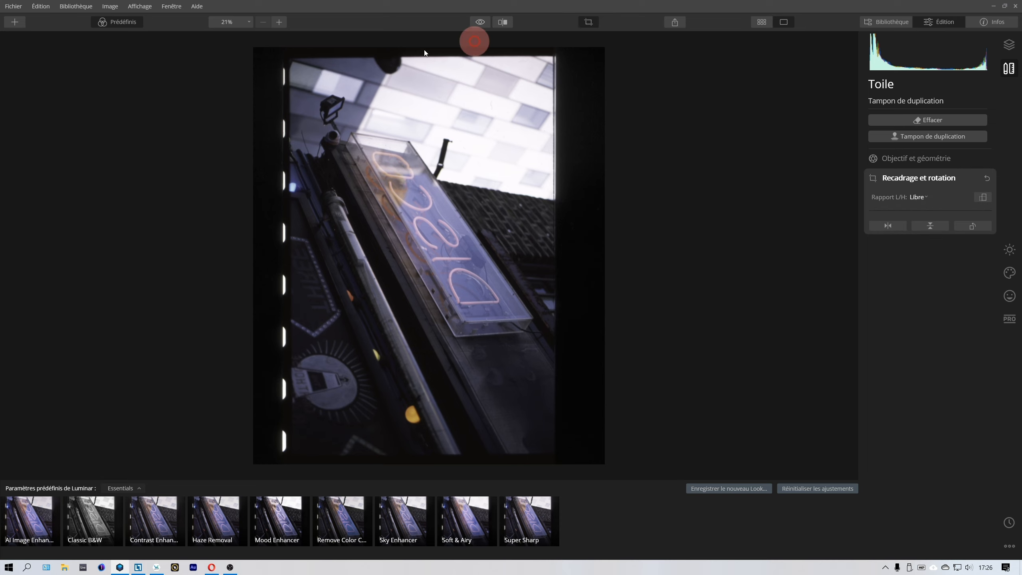
left_click_drag(259, 51, 284, 55)
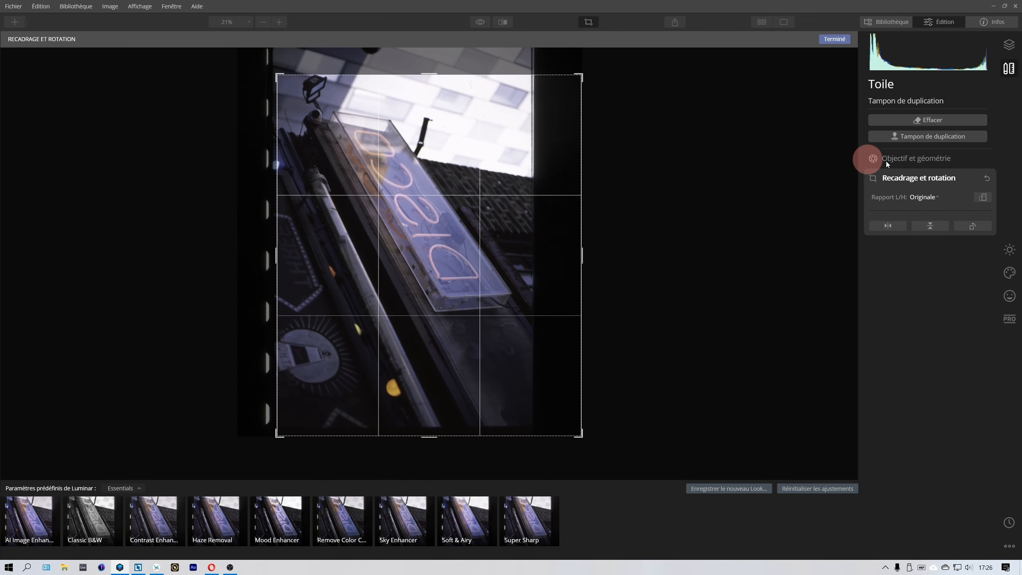
left_click(924, 197)
left_click(920, 210)
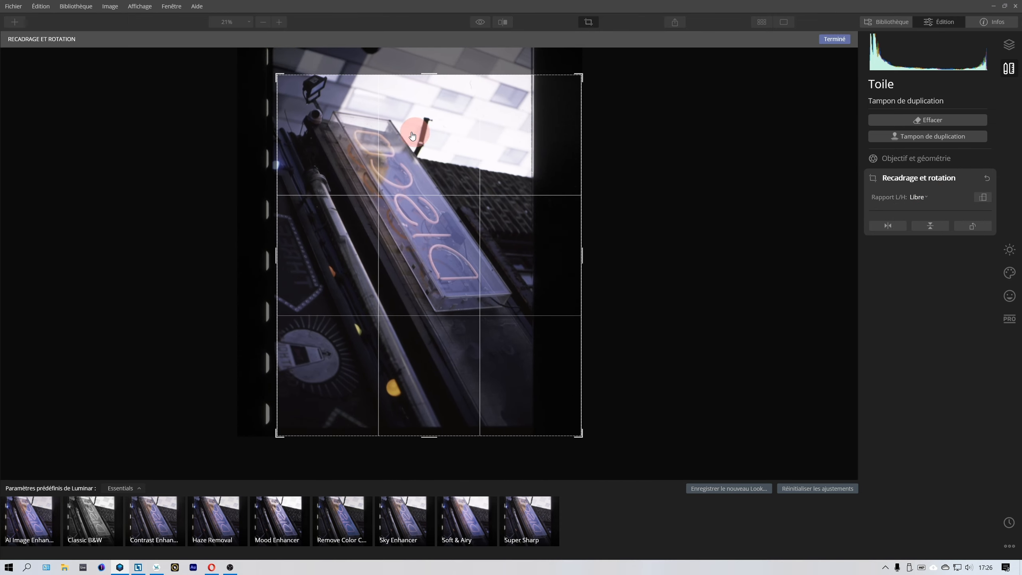
Fit the crop frame's remaining edges to the exposed picture area, excluding the black film borders, and apply the crop
left_click_drag(427, 75, 427, 51)
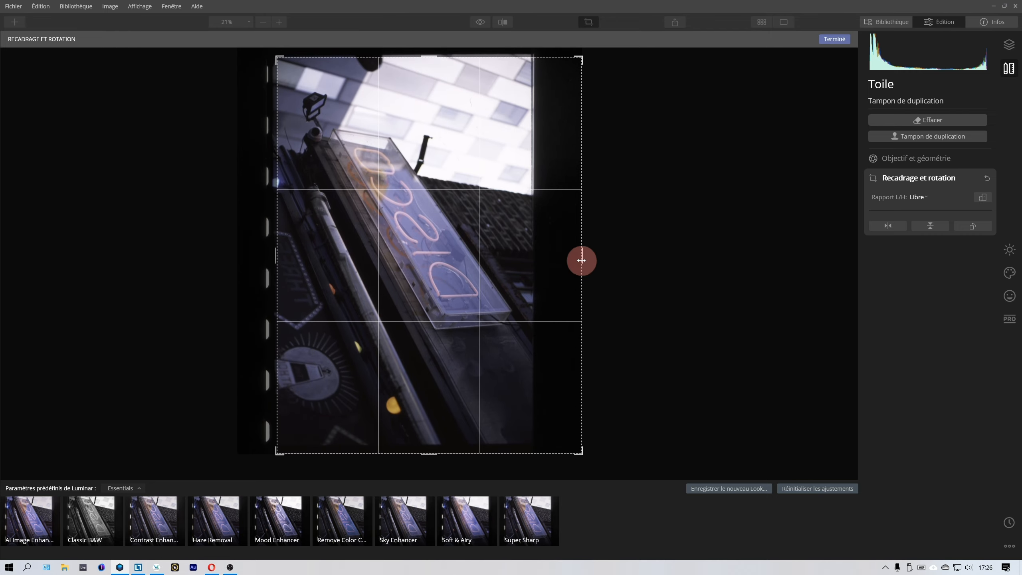
left_click_drag(581, 260, 554, 256)
left_click(438, 433)
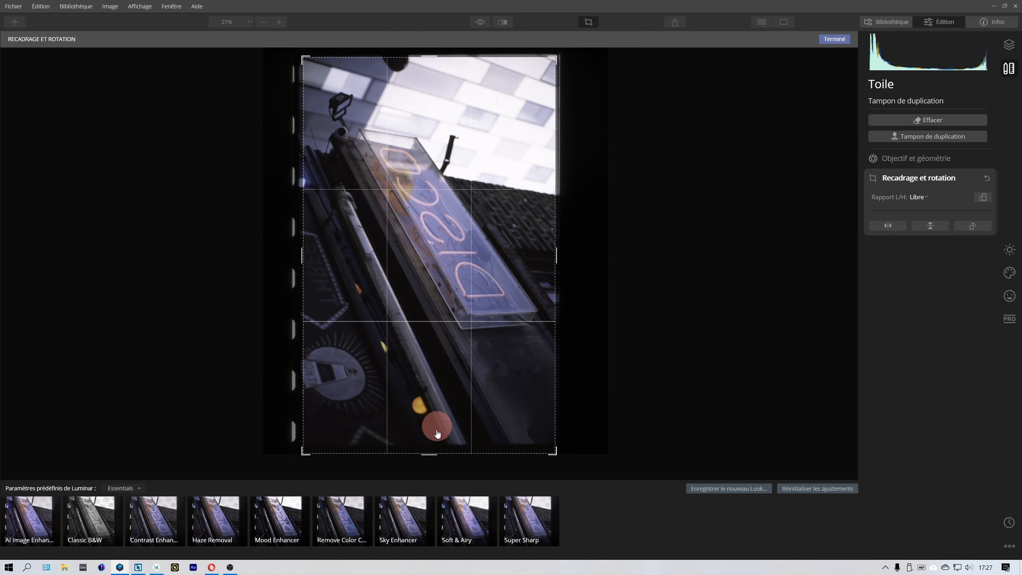
left_click_drag(432, 453, 431, 445)
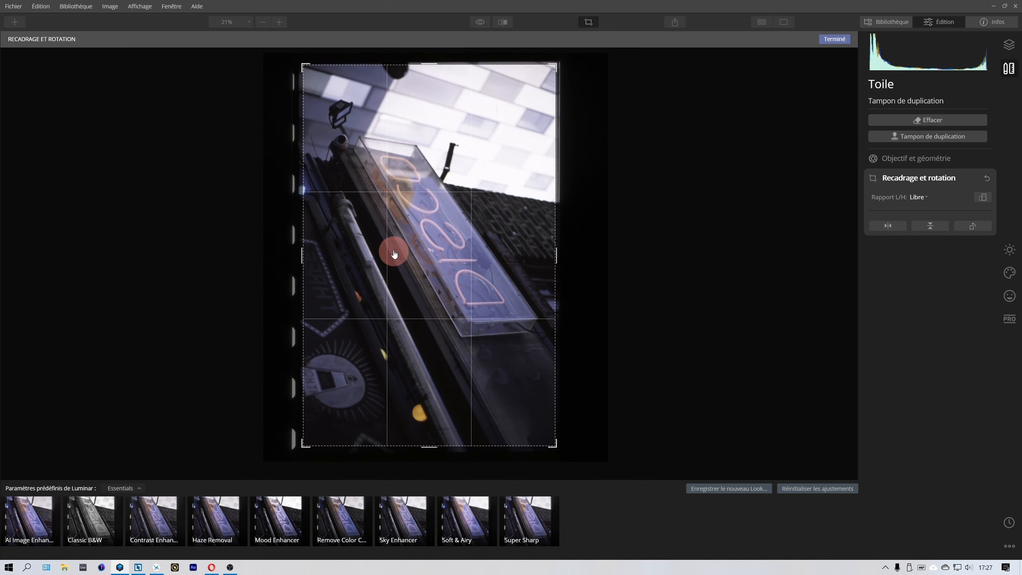
left_click(835, 39)
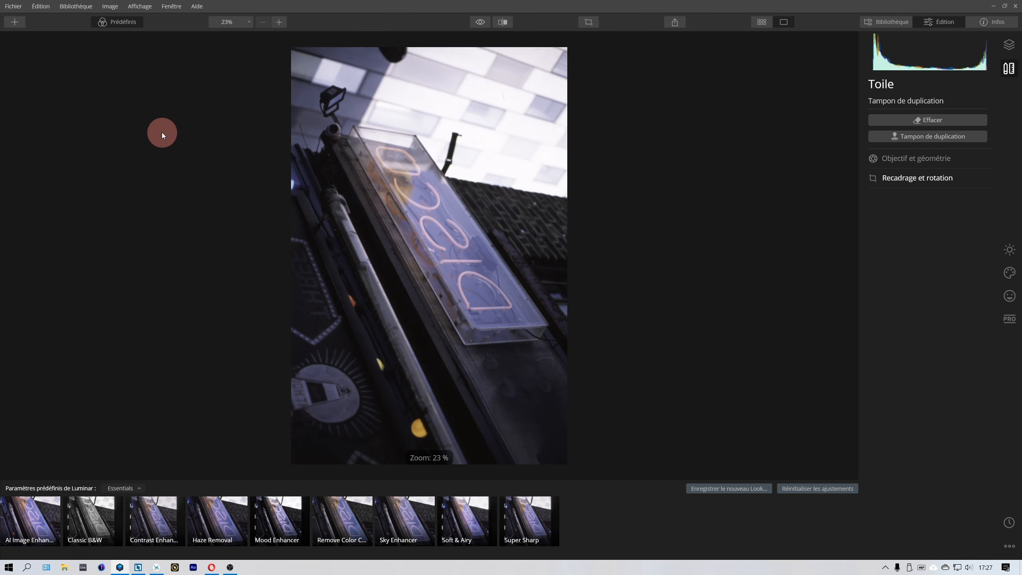
Flip the photo horizontally and rotate it 90° clockwise so the DISCO sign reads correctly in landscape orientation
left_click(110, 6)
mouse_move(202, 70)
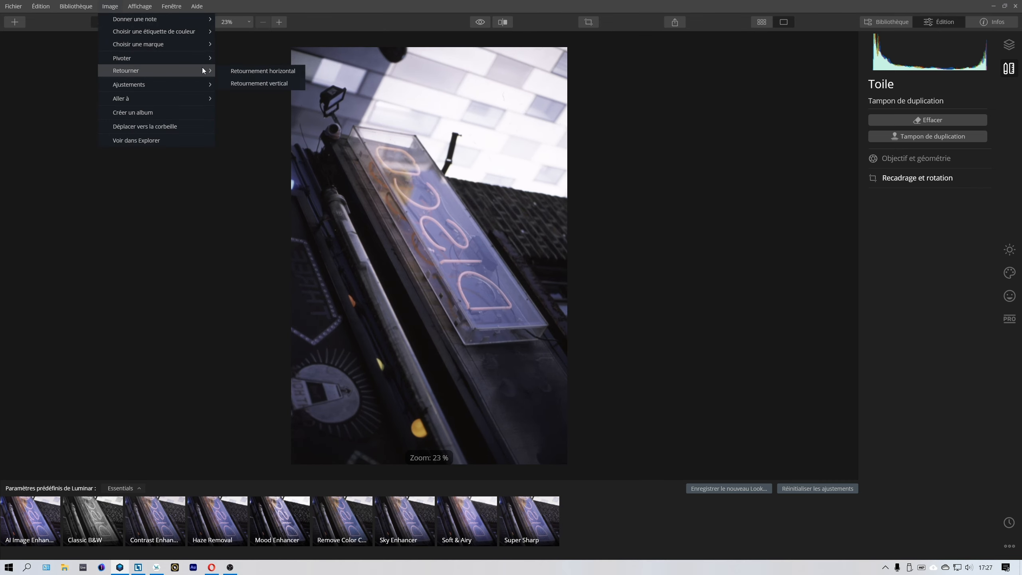
left_click(263, 71)
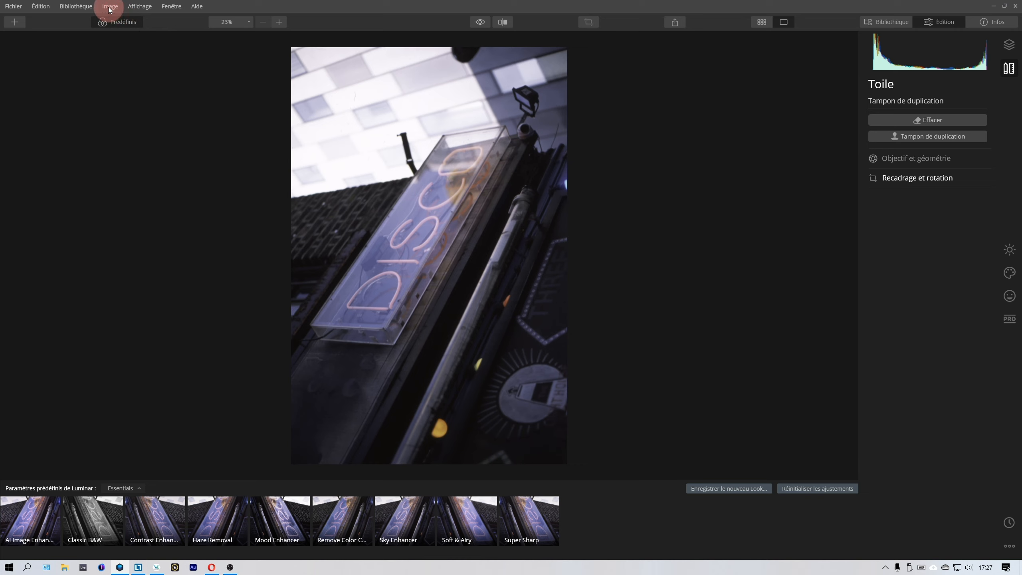
left_click(110, 6)
mouse_move(201, 62)
left_click(252, 70)
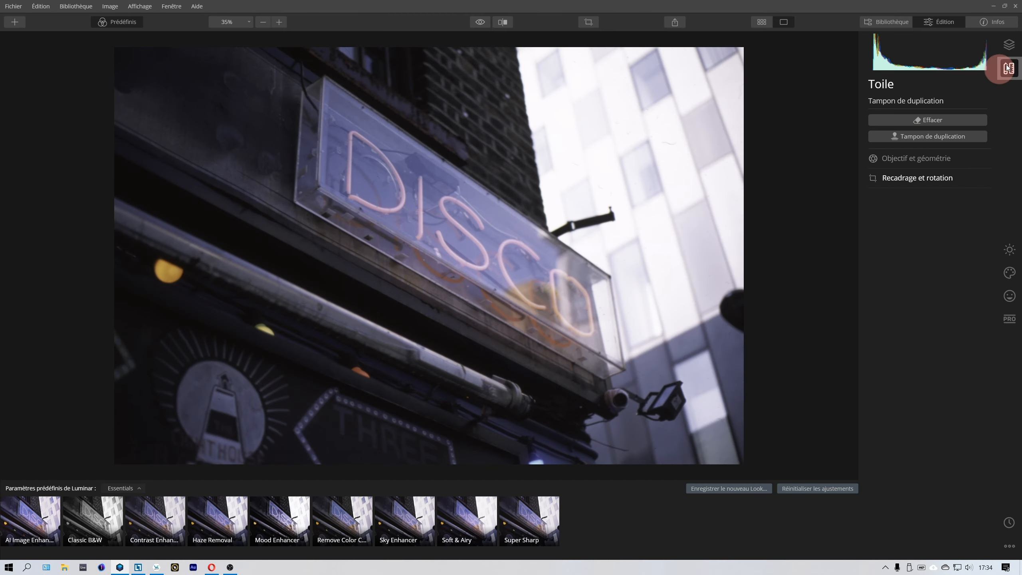
Add a new adjustment layer above the clone stamp layer and rename it Développement
left_click(1017, 45)
left_click(982, 85)
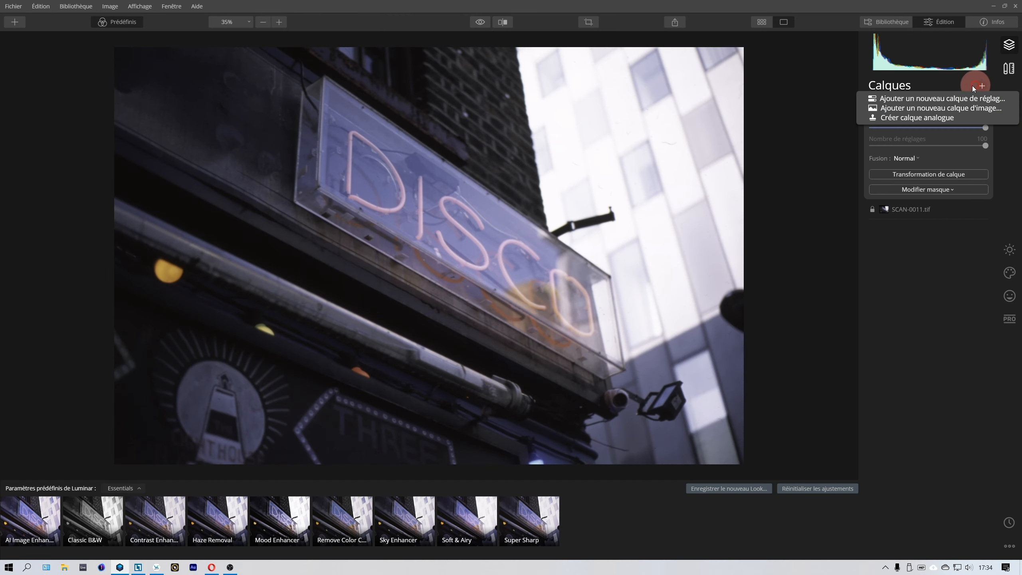
left_click(961, 98)
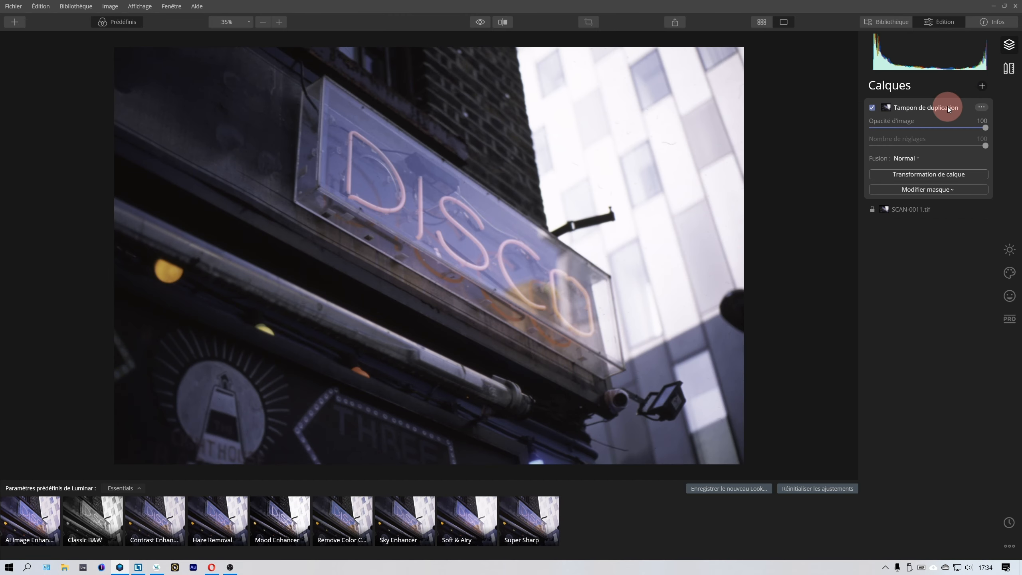
left_click(983, 107)
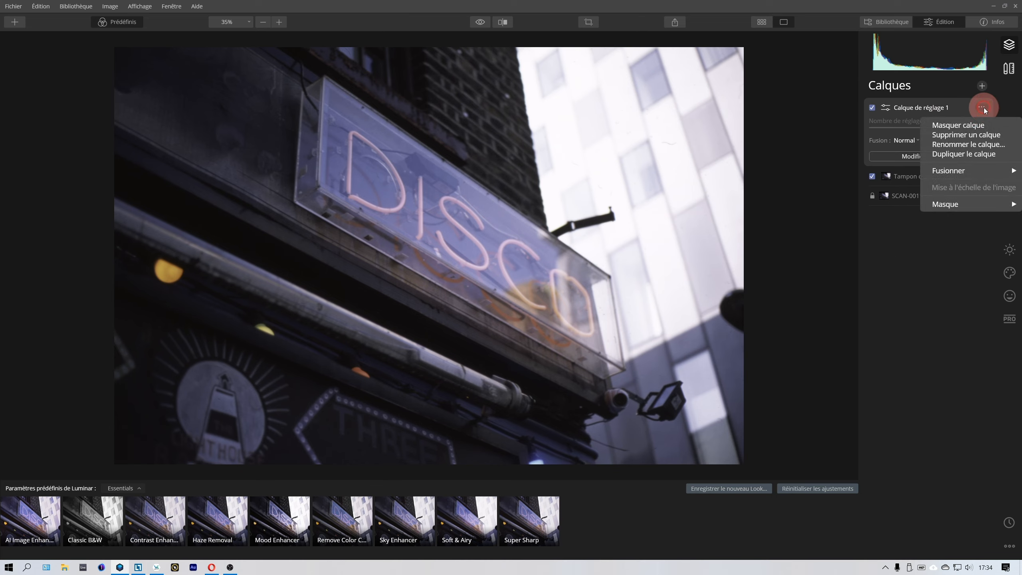
left_click(960, 144)
type("Dévelp")
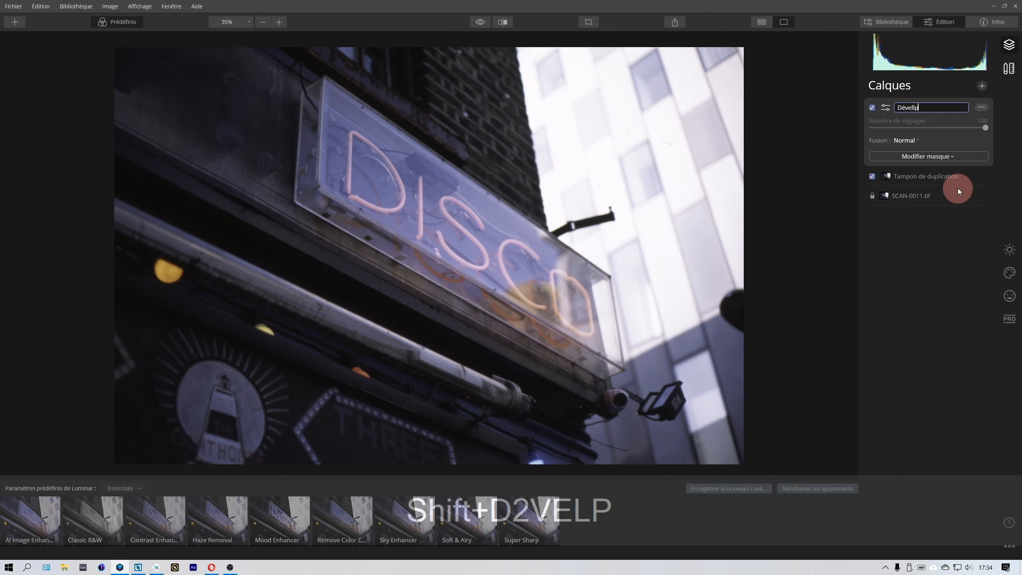
key("BackSpace")
type("oppement")
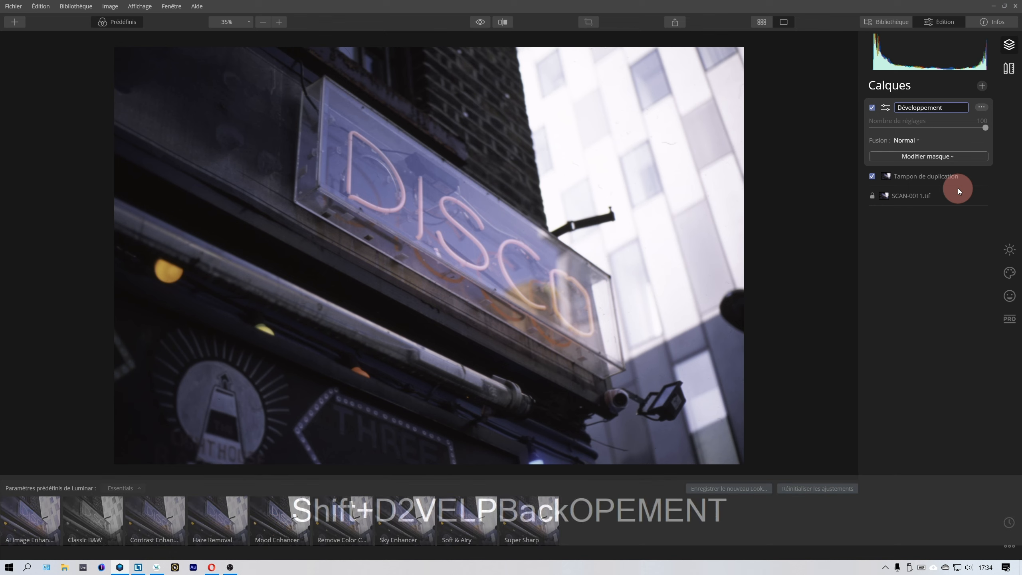
key("Return")
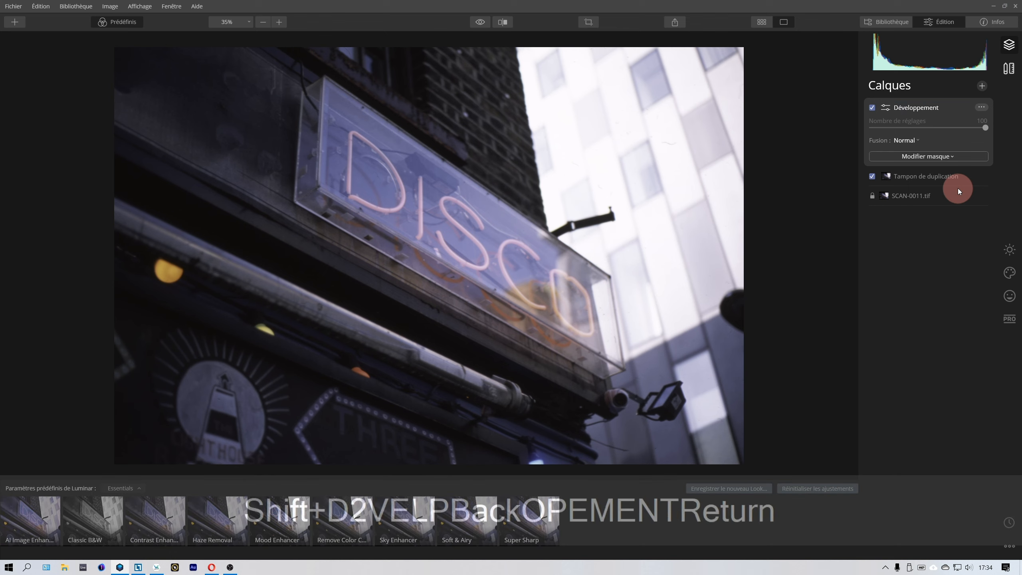
Sample the white balance from the pale building facade and fine-tune temperature to -4 and tint to -5 in Lumière
left_click(999, 257)
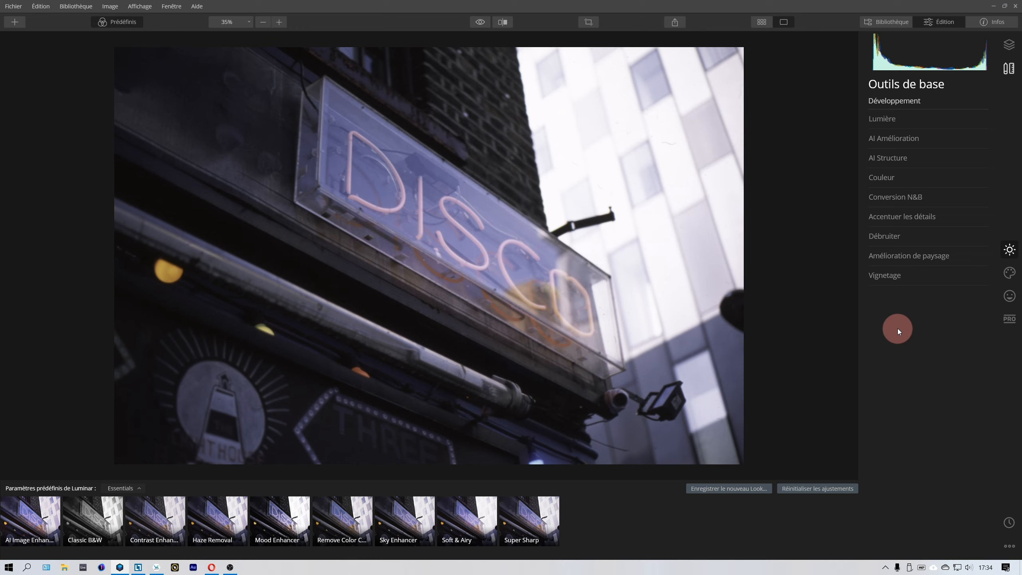
left_click(888, 116)
left_click(918, 137)
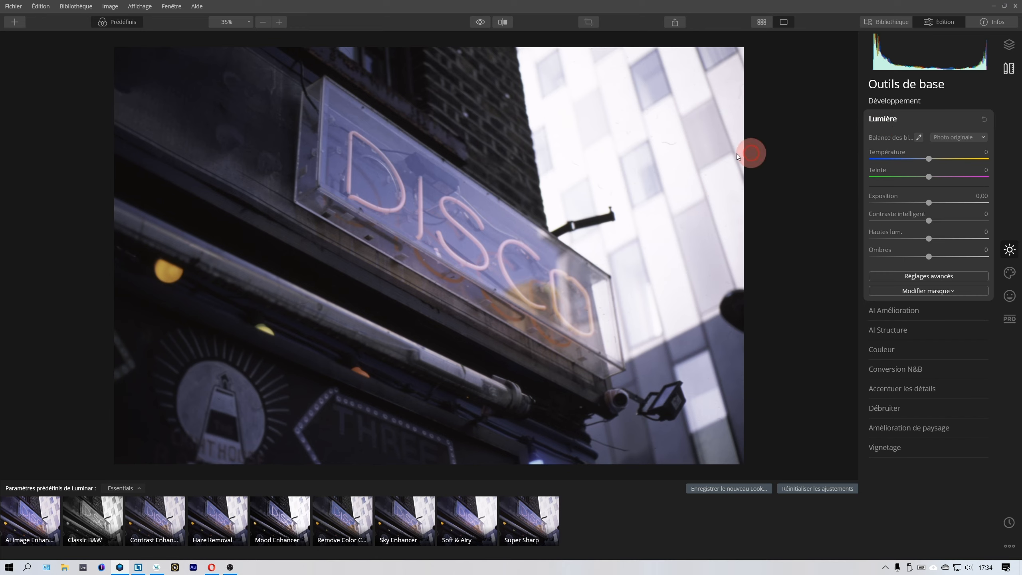
left_click(663, 149)
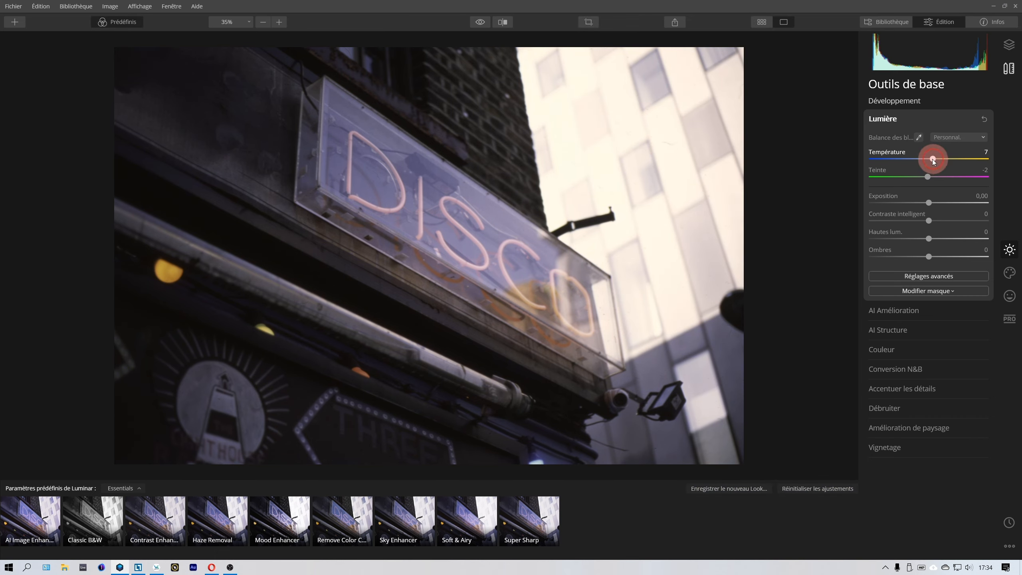
left_click_drag(934, 159, 929, 160)
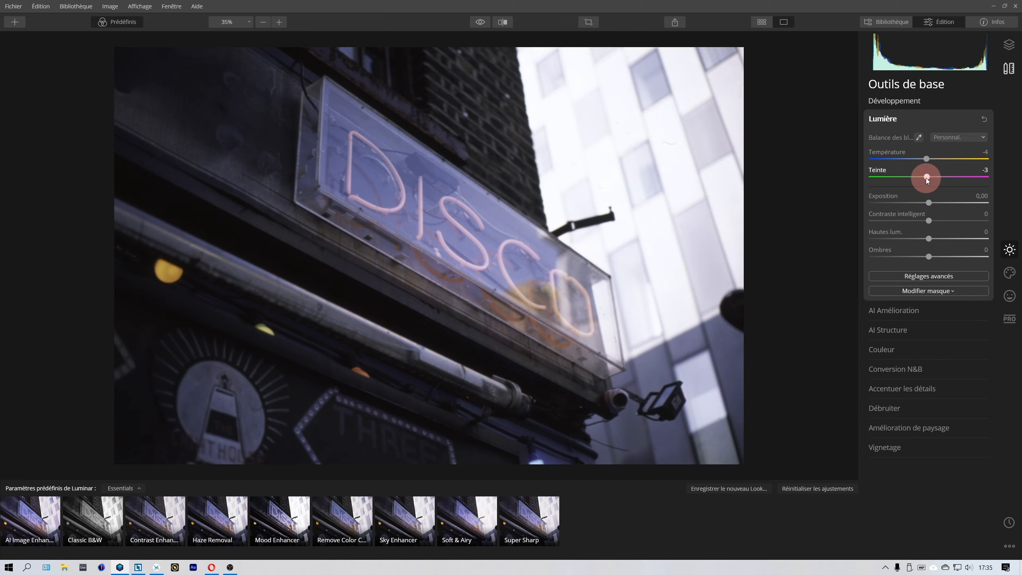
left_click(479, 22)
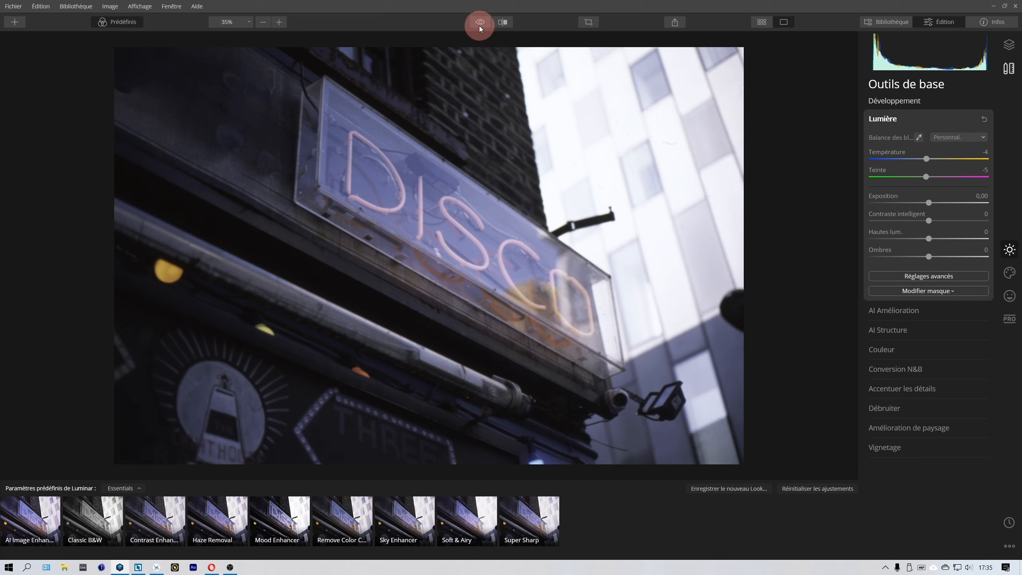
left_click(931, 171)
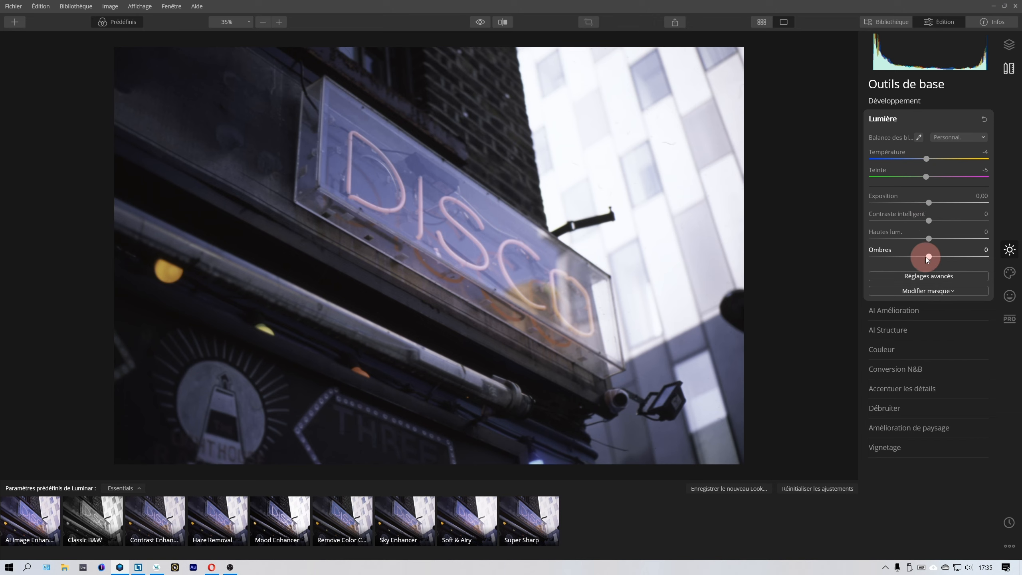
Raise the shadows to 100, try the blacks at -36 and reset them to 0
left_click_drag(927, 256, 993, 257)
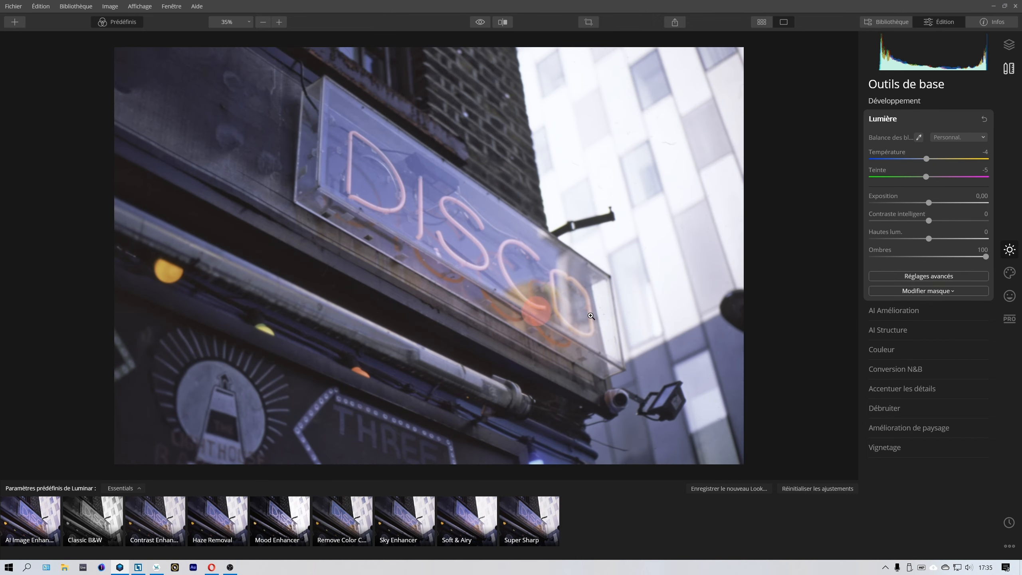
left_click(900, 277)
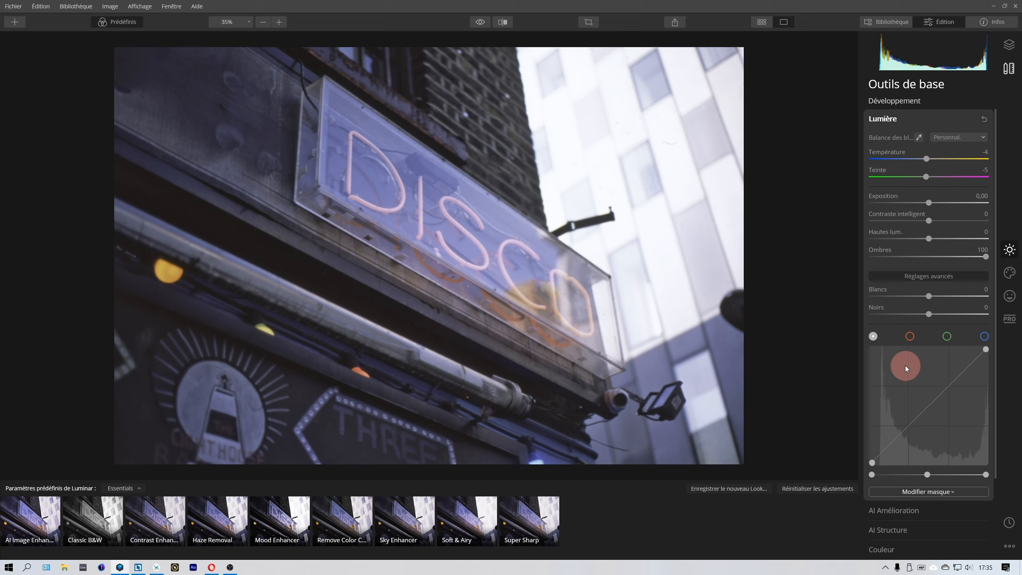
left_click_drag(928, 314, 909, 317)
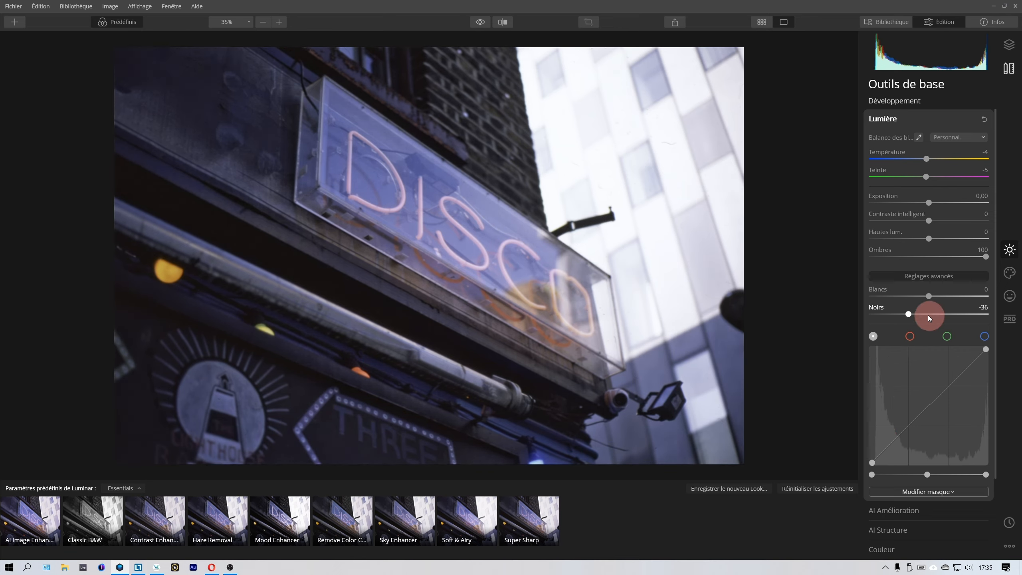
double_click(908, 314)
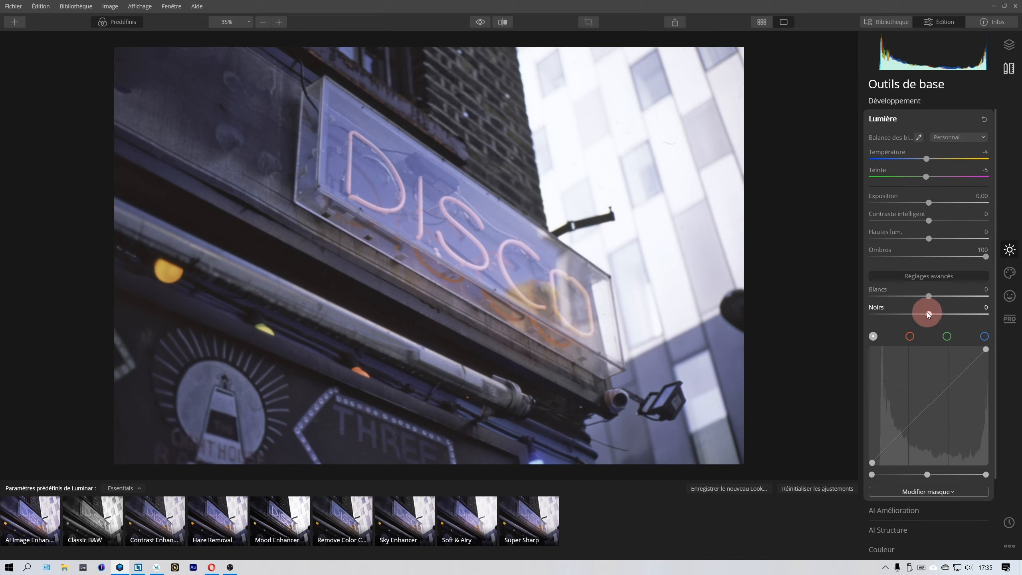
Move the tone curve's black point slightly inward to deepen the darkest tones, and try shadows at 5 before restoring them to 100
left_click_drag(872, 461, 876, 465)
left_click(450, 267)
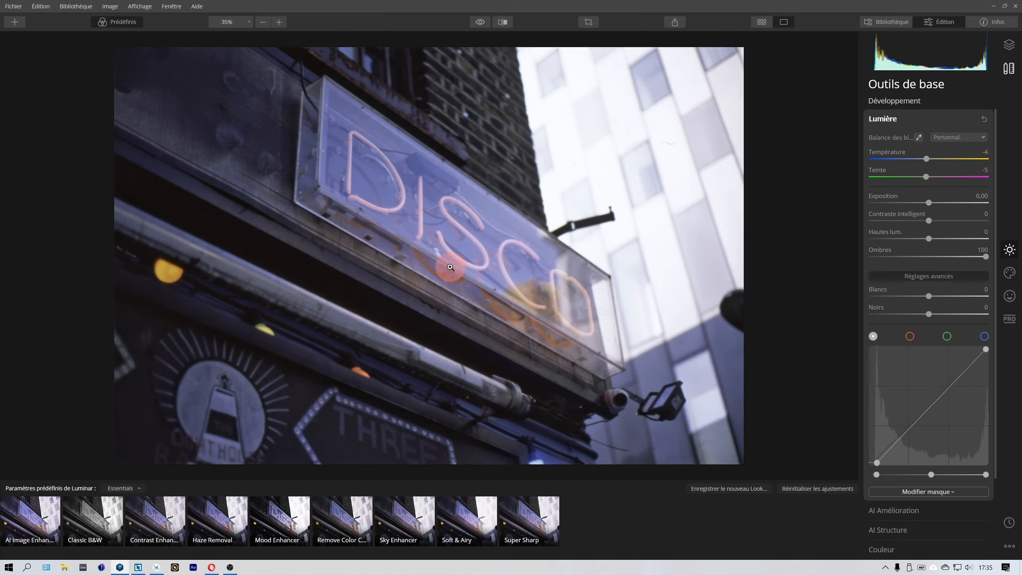
left_click(932, 256)
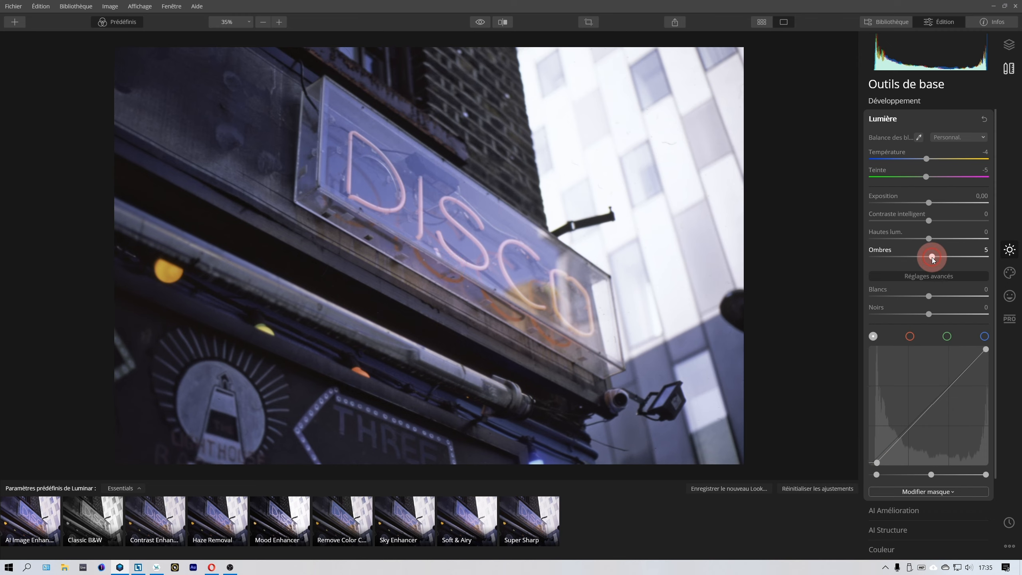
left_click_drag(932, 257, 987, 260)
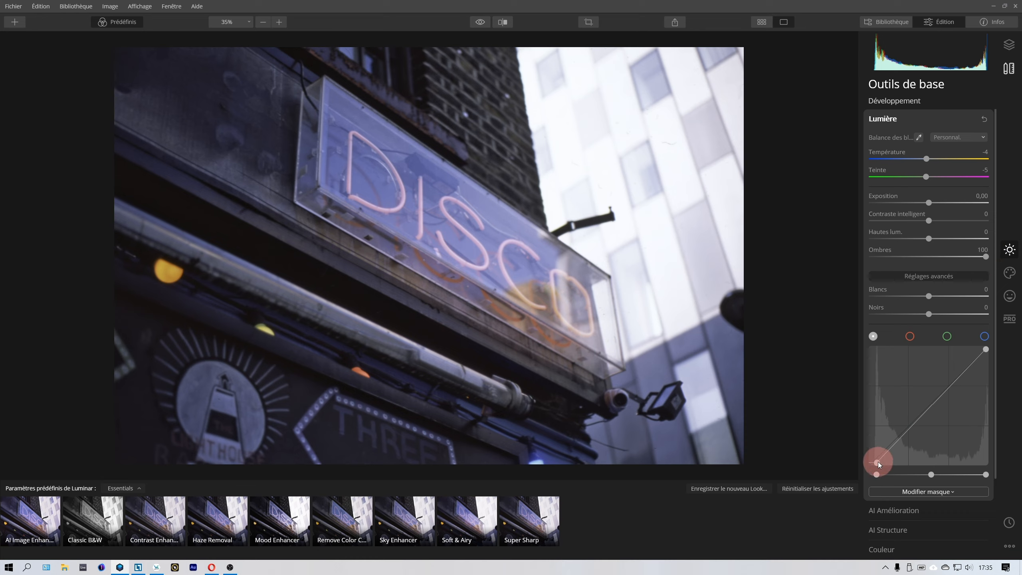
left_click_drag(878, 462, 876, 464)
left_click(931, 475)
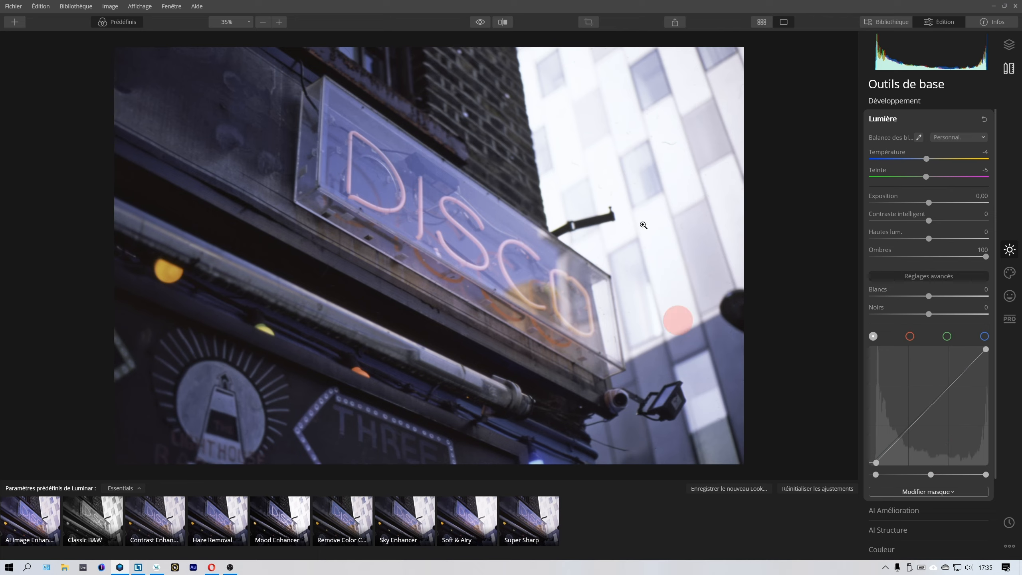
Compare the adjusted photo with its unadjusted version and collapse the Lumière settings
left_click(478, 22)
left_click_drag(479, 22, 478, 22)
left_click(478, 20)
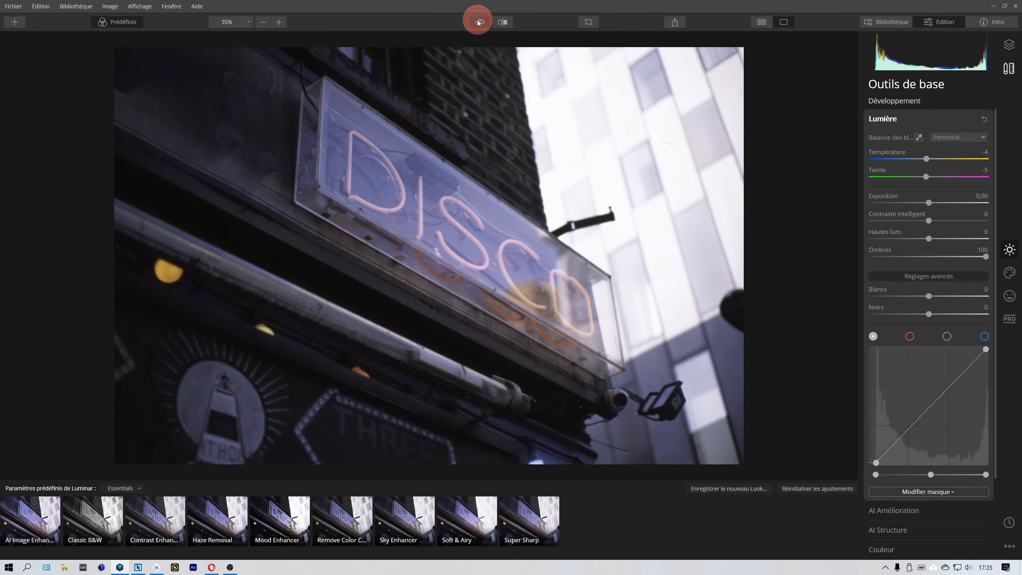
left_click(477, 20)
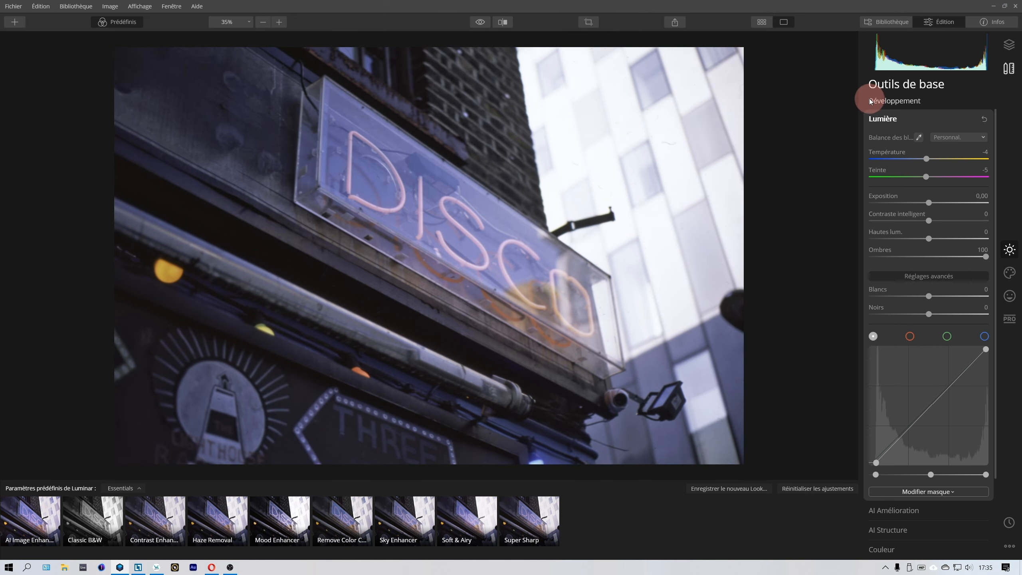
left_click(889, 127)
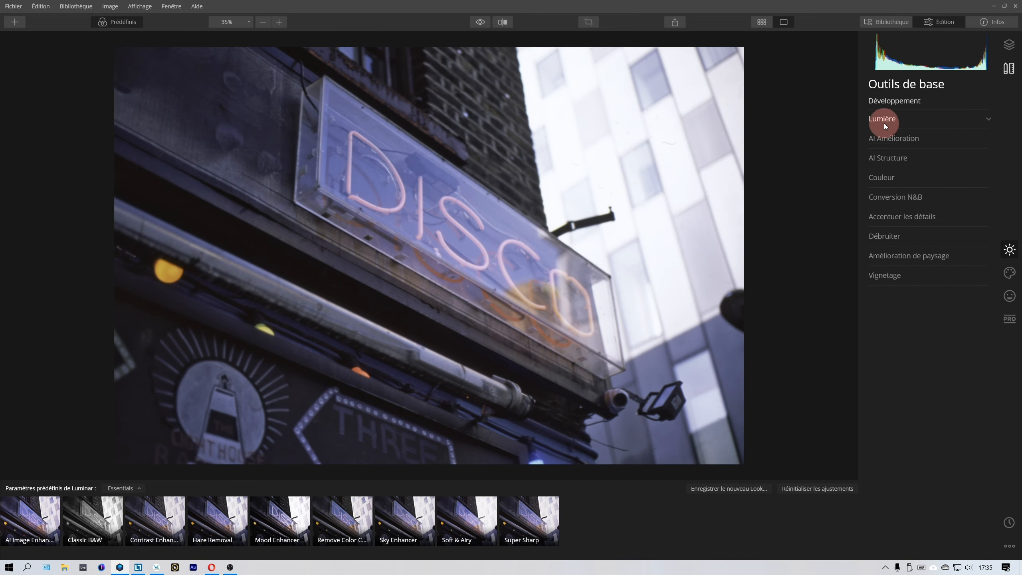
Raise the AI Structure amount to 100 and examine its effect on the DISCO sign at 100%, 35% and 25% zoom
left_click(889, 157)
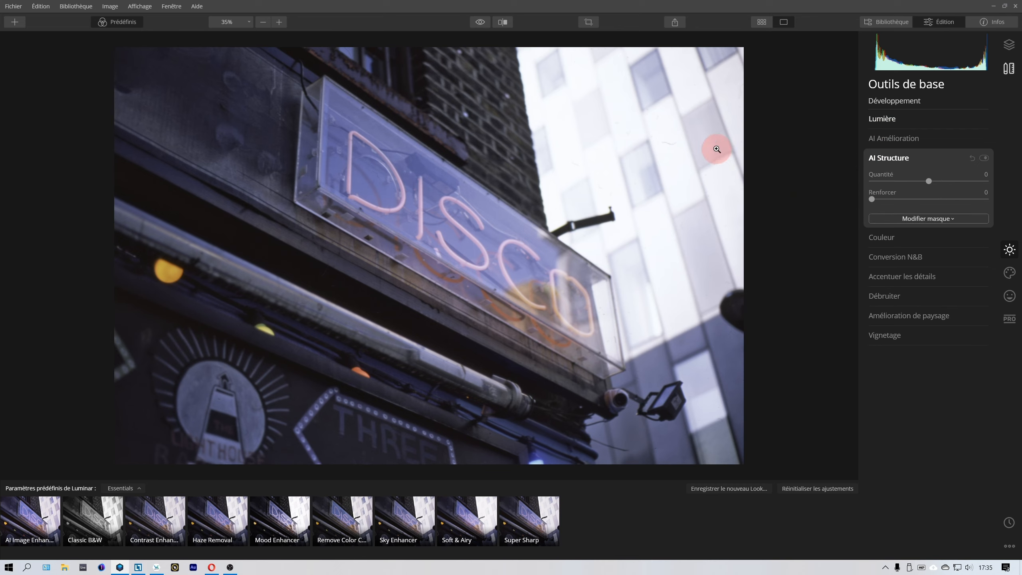
left_click_drag(930, 181, 975, 211)
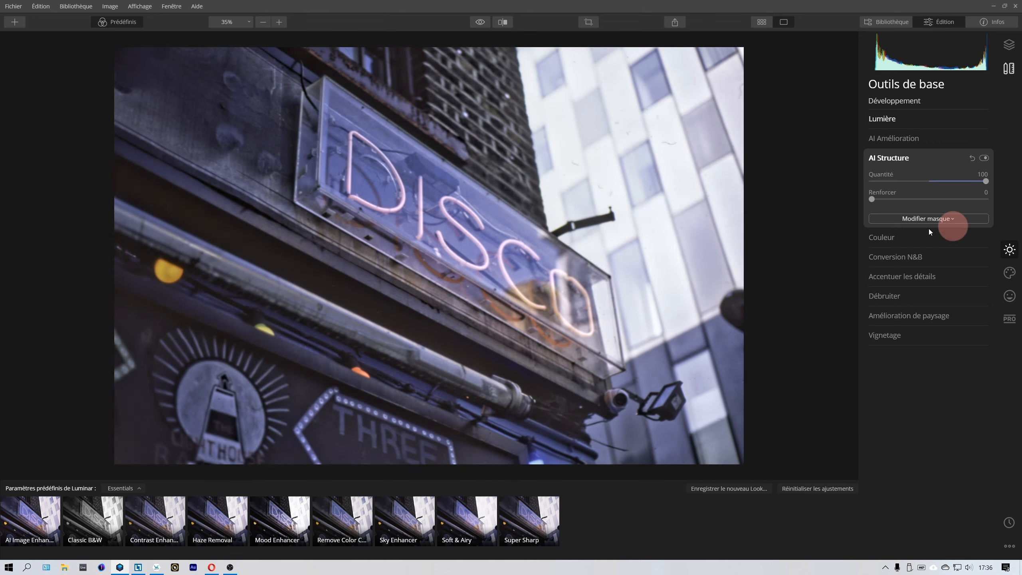
left_click(243, 21)
left_click(245, 67)
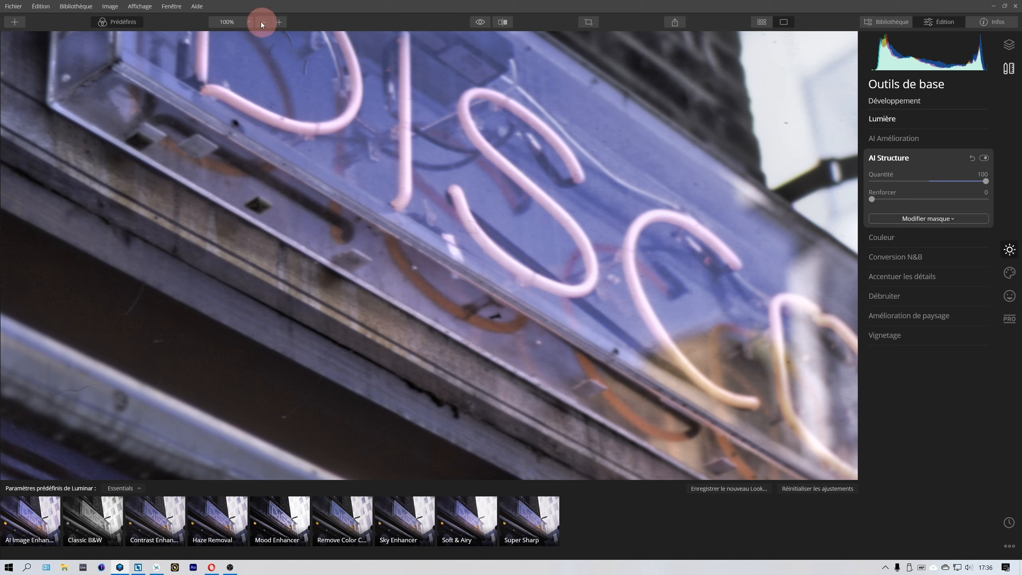
left_click(251, 21)
left_click(259, 59)
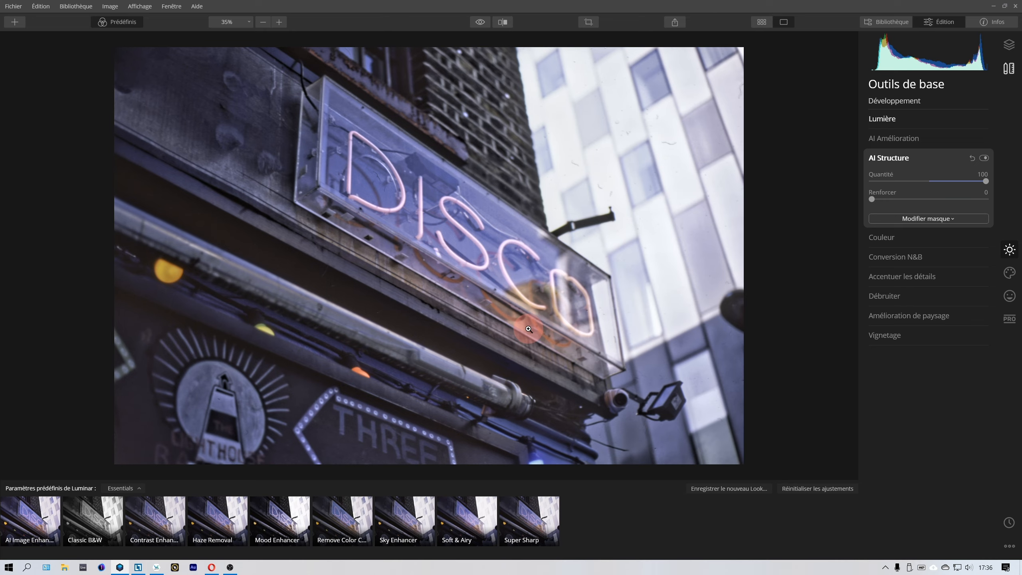
left_click(249, 23)
left_click(249, 22)
left_click(250, 23)
left_click(241, 48)
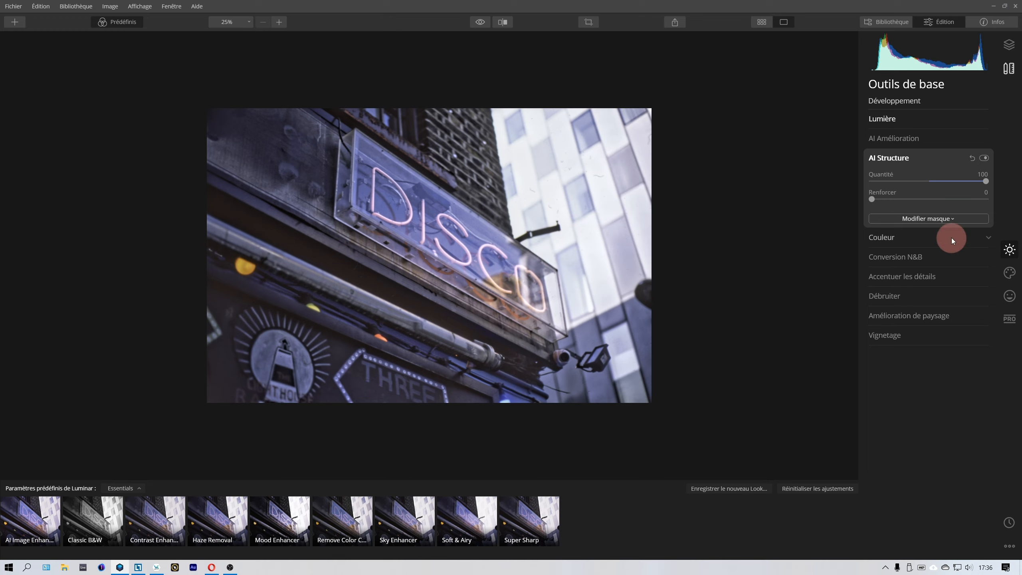
Paint a brush mask over the DISCO sign to confine the AI Structure effect to it
left_click(939, 218)
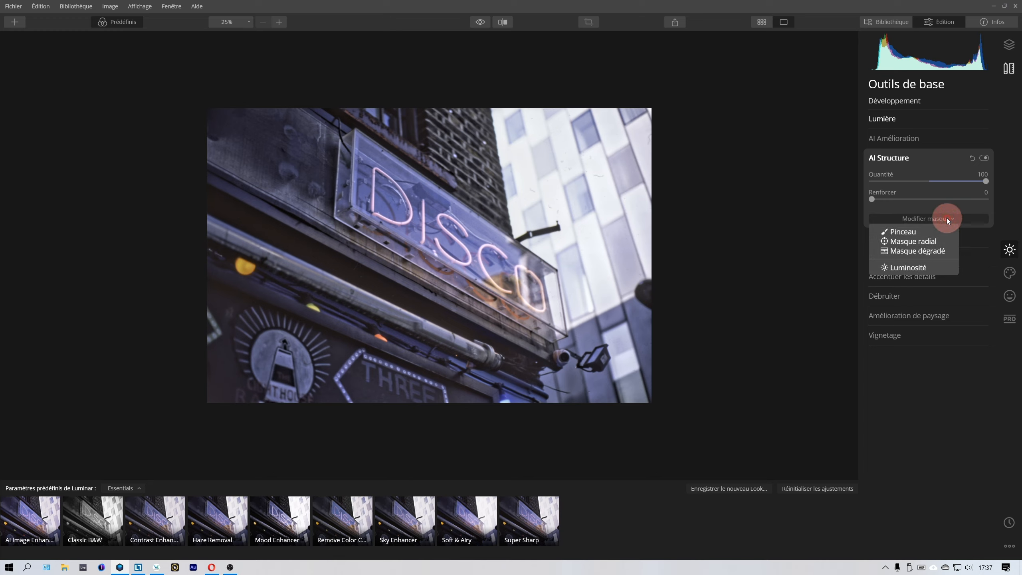
left_click(242, 21)
left_click(246, 58)
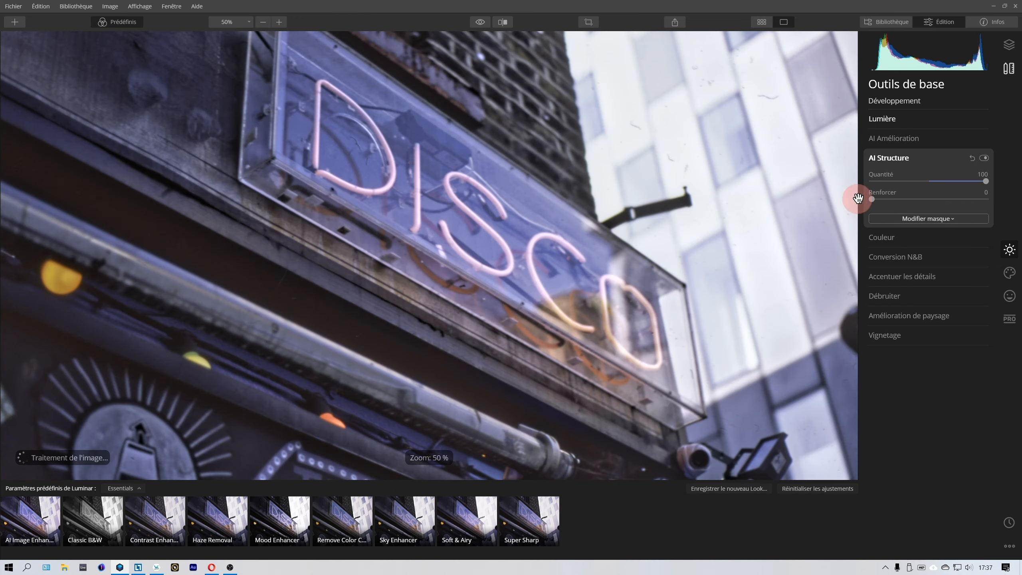
left_click_drag(700, 130, 707, 170)
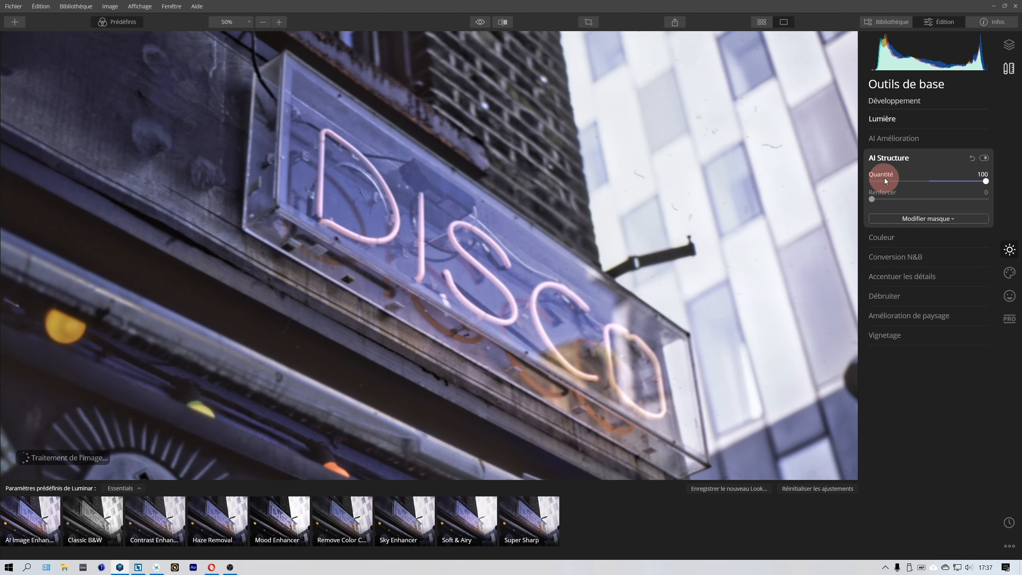
left_click(920, 219)
left_click(901, 232)
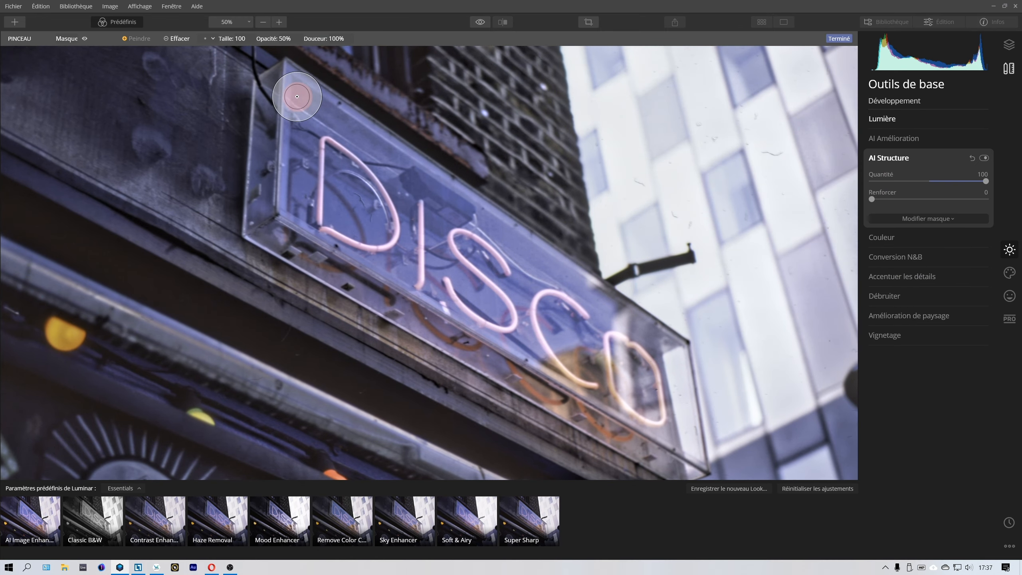
mouse_move(347, 121)
left_mouse_down()
mouse_move(499, 242)
mouse_move(628, 313)
mouse_move(680, 377)
mouse_move(680, 454)
mouse_move(448, 325)
mouse_move(272, 210)
mouse_move(285, 85)
mouse_move(528, 262)
mouse_move(658, 376)
mouse_move(680, 452)
left_mouse_up()
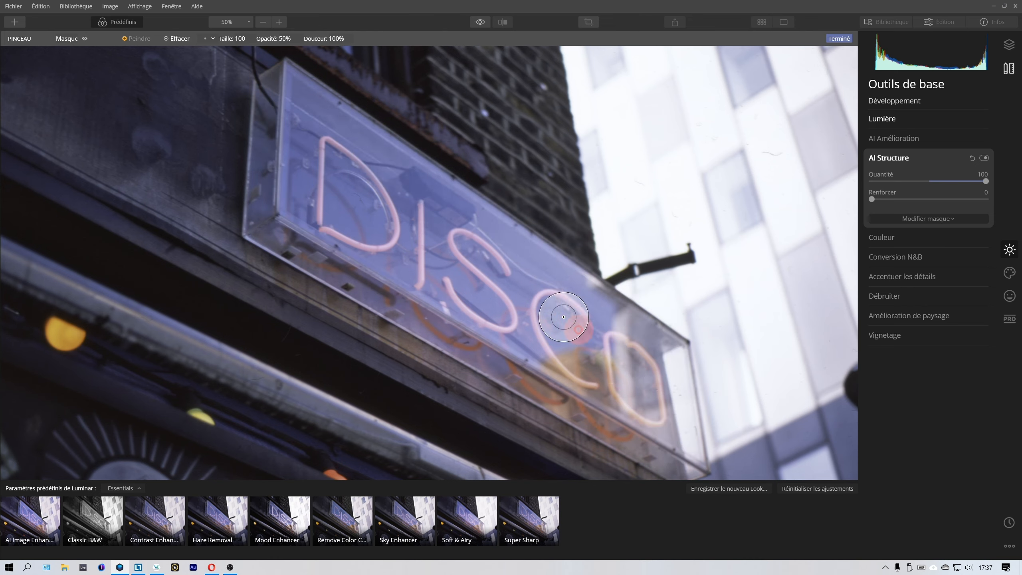
mouse_move(324, 167)
left_mouse_down()
mouse_move(543, 325)
mouse_move(549, 355)
left_mouse_up()
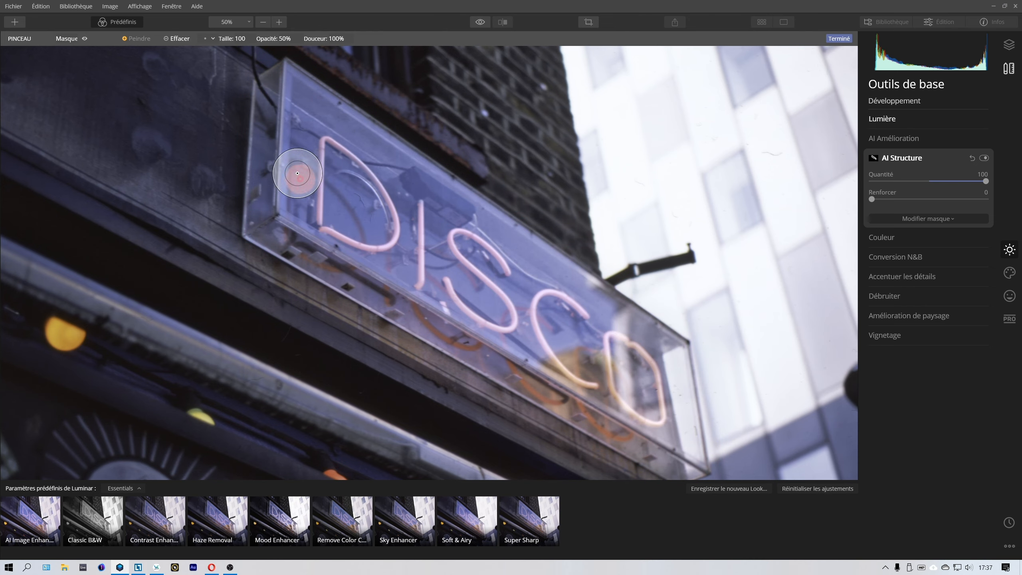
mouse_move(300, 133)
left_mouse_down()
mouse_move(335, 221)
mouse_move(612, 360)
mouse_move(524, 276)
mouse_move(351, 171)
mouse_move(430, 258)
mouse_move(575, 323)
mouse_move(360, 188)
left_mouse_up()
mouse_move(535, 312)
left_mouse_down()
mouse_move(448, 238)
mouse_move(570, 331)
mouse_move(346, 180)
mouse_move(594, 345)
mouse_move(382, 188)
mouse_move(551, 304)
mouse_move(500, 324)
mouse_move(330, 186)
mouse_move(619, 360)
left_mouse_up()
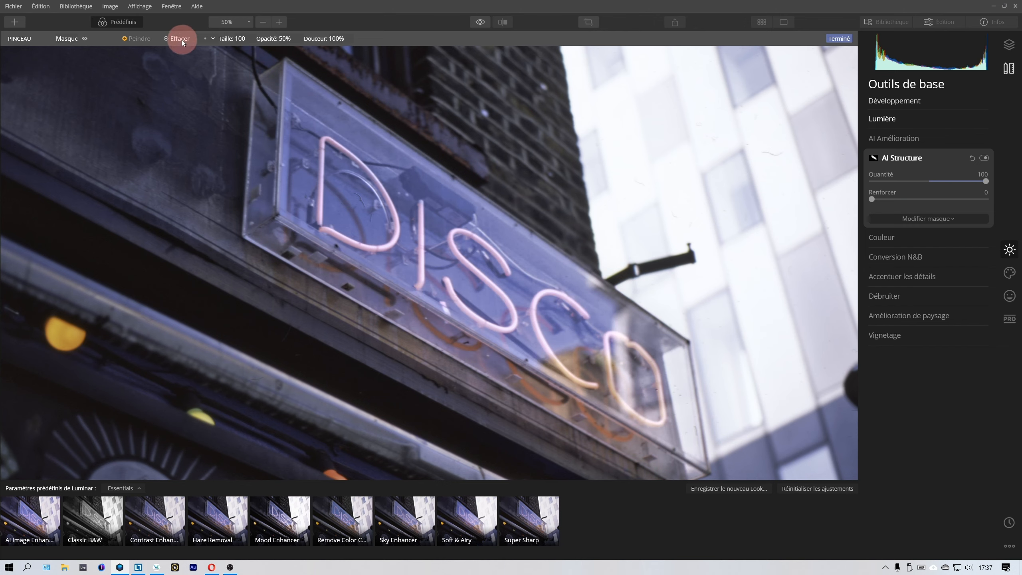
Erase mask spill around the DISCO sign's upper and lower edges with a size 30 eraser, raising its opacity to 100%
left_click(249, 39)
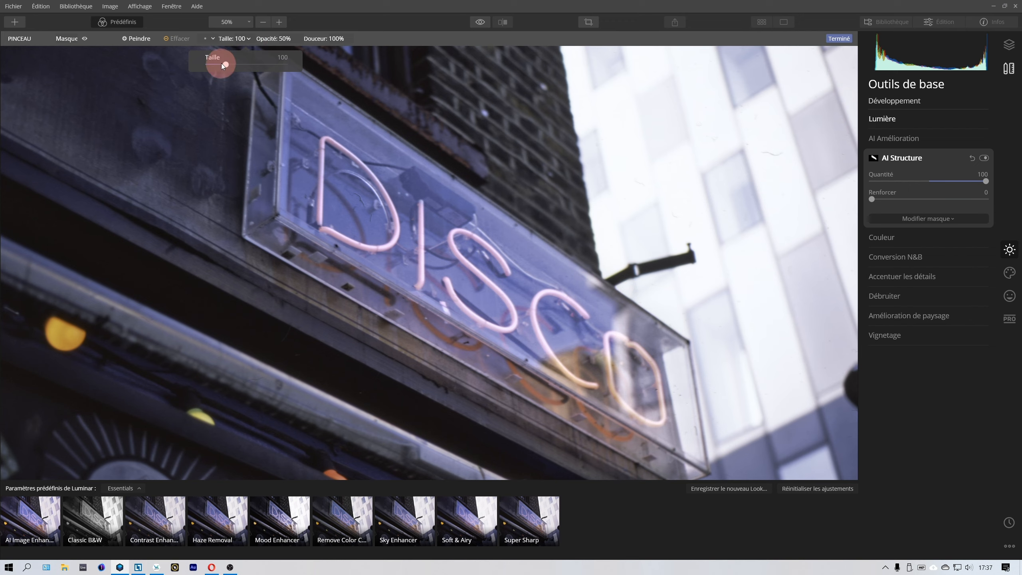
left_click_drag(221, 63, 212, 64)
left_click_drag(334, 77, 643, 282)
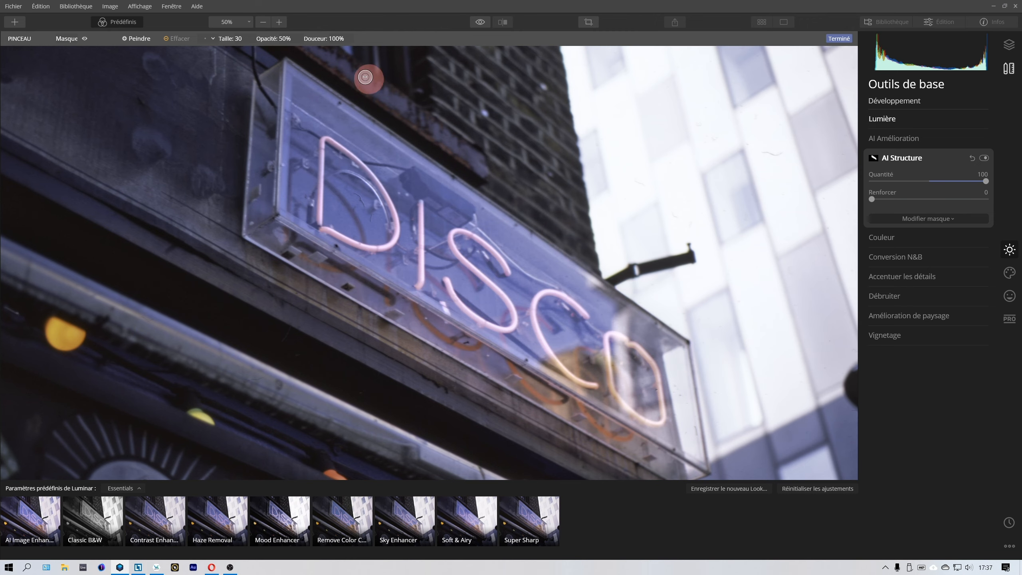
left_click(287, 38)
mouse_move(292, 64)
left_mouse_down()
mouse_move(389, 95)
mouse_move(417, 132)
mouse_move(542, 225)
left_mouse_up()
mouse_move(589, 262)
left_mouse_down()
mouse_move(750, 372)
mouse_move(701, 327)
mouse_move(692, 268)
mouse_move(710, 290)
mouse_move(683, 242)
mouse_move(703, 383)
mouse_move(683, 237)
mouse_move(702, 390)
left_mouse_up()
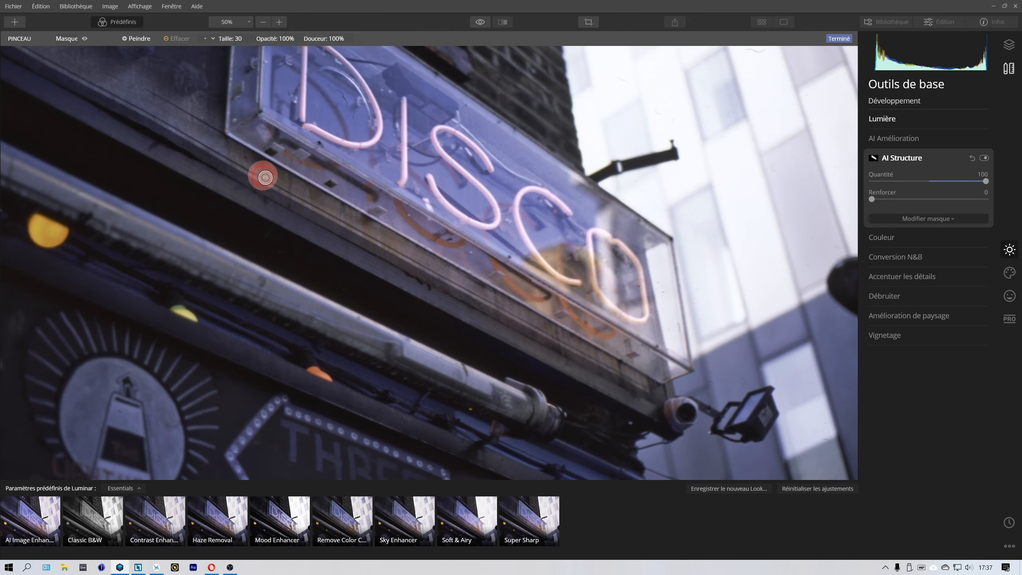
mouse_move(262, 171)
left_mouse_down()
mouse_move(693, 409)
mouse_move(670, 394)
left_mouse_up()
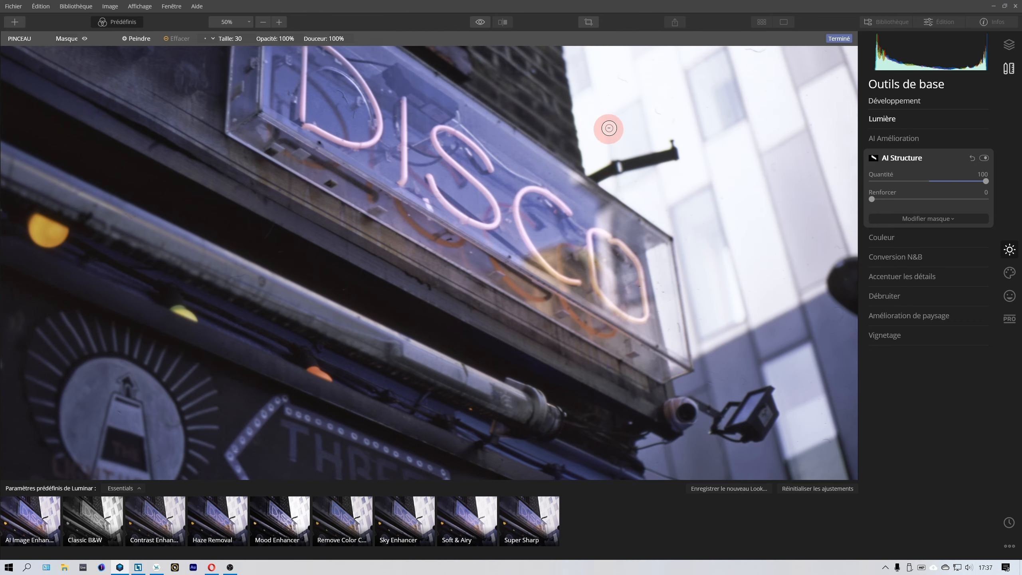
scroll(582, 137, "down", 2)
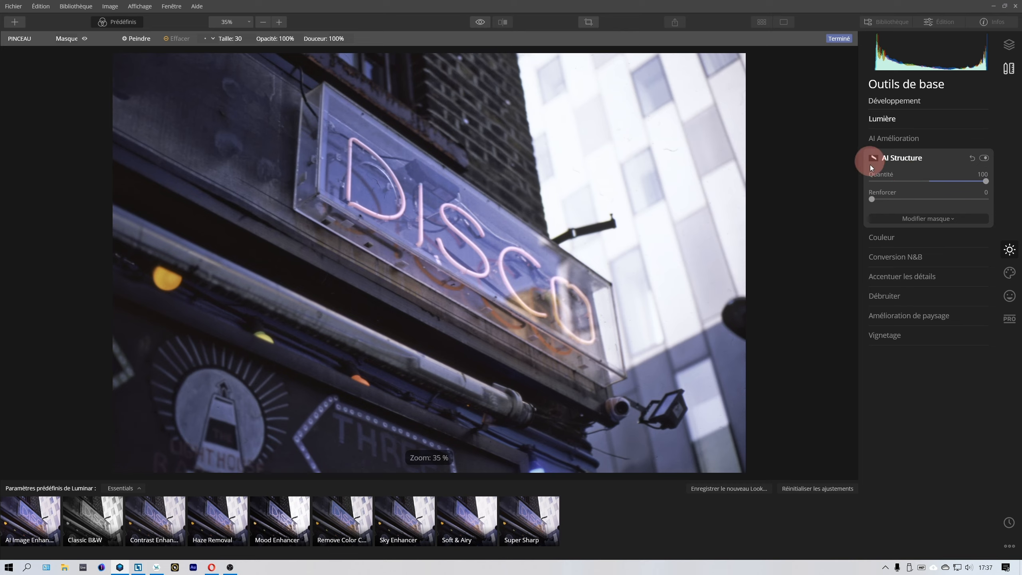
Compare the photo with its original version and with the AI Structure effect switched off and on
left_click_drag(987, 180, 1005, 191)
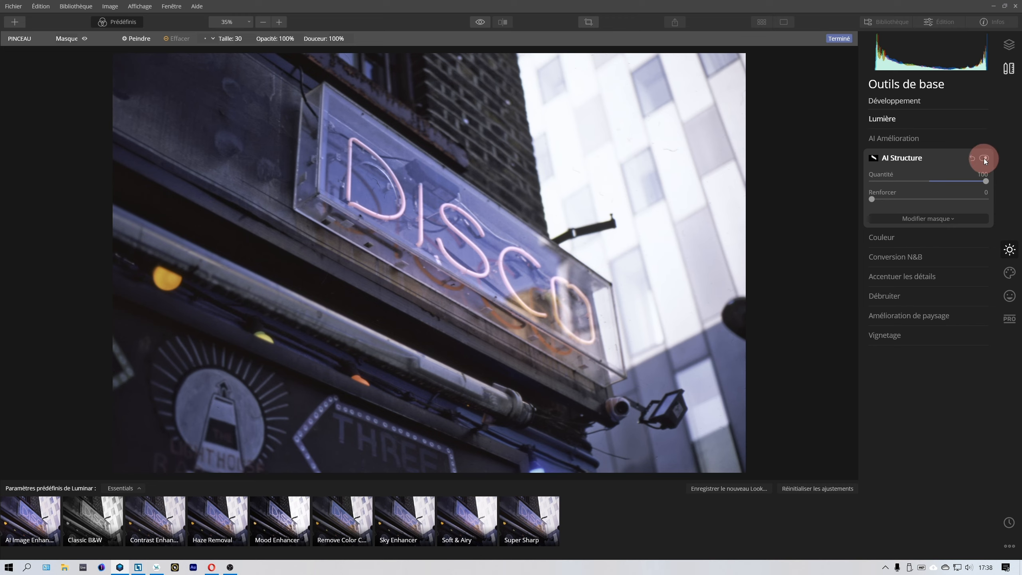
left_click(480, 22)
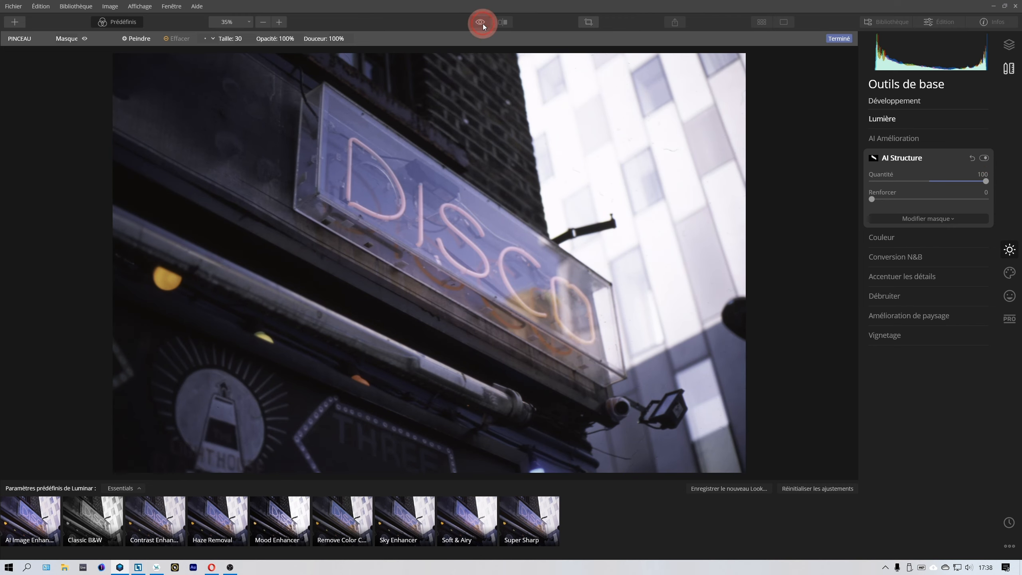
left_click(985, 158)
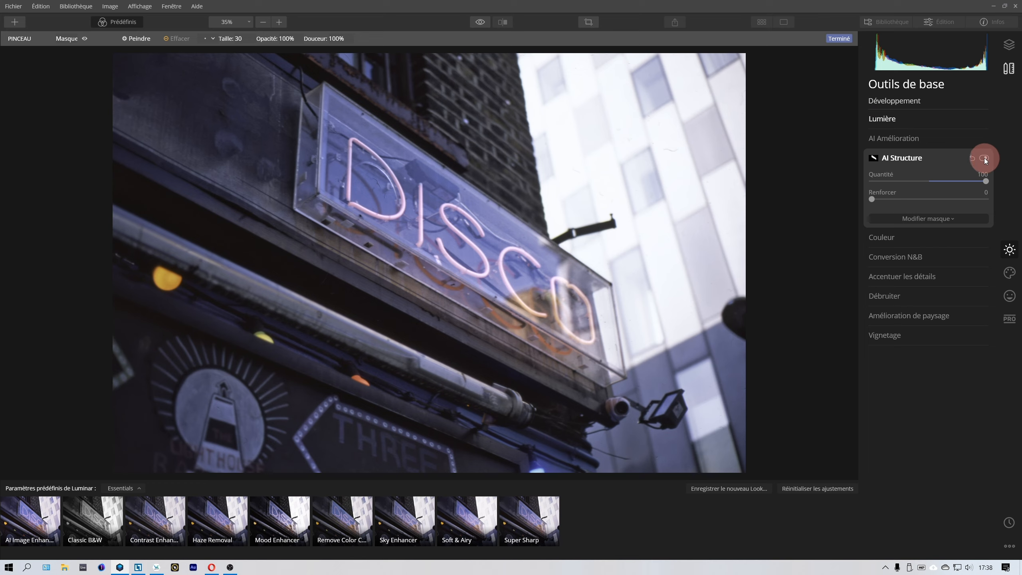
left_click(983, 158)
left_click(984, 158)
left_click(983, 158)
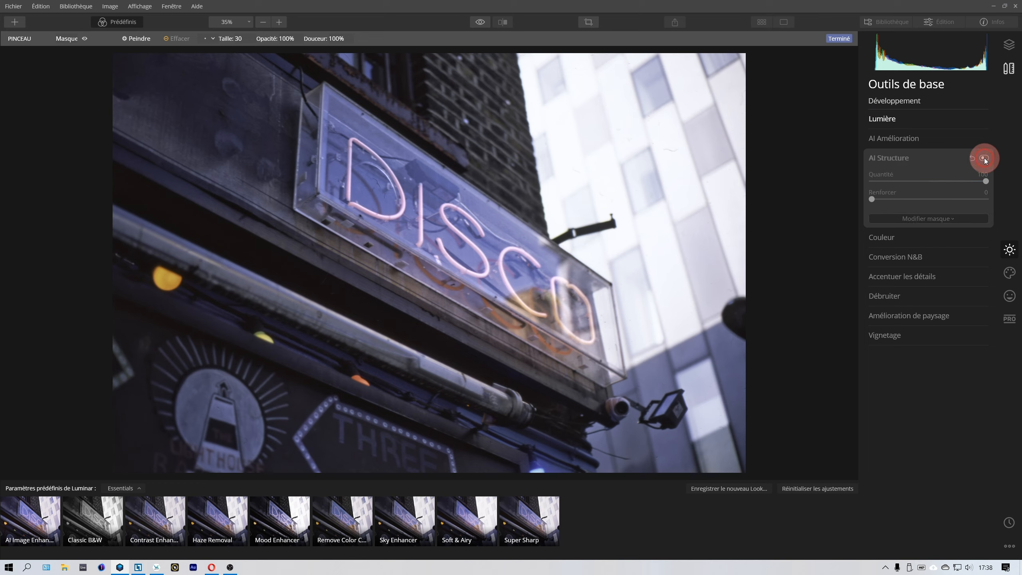
left_click(983, 158)
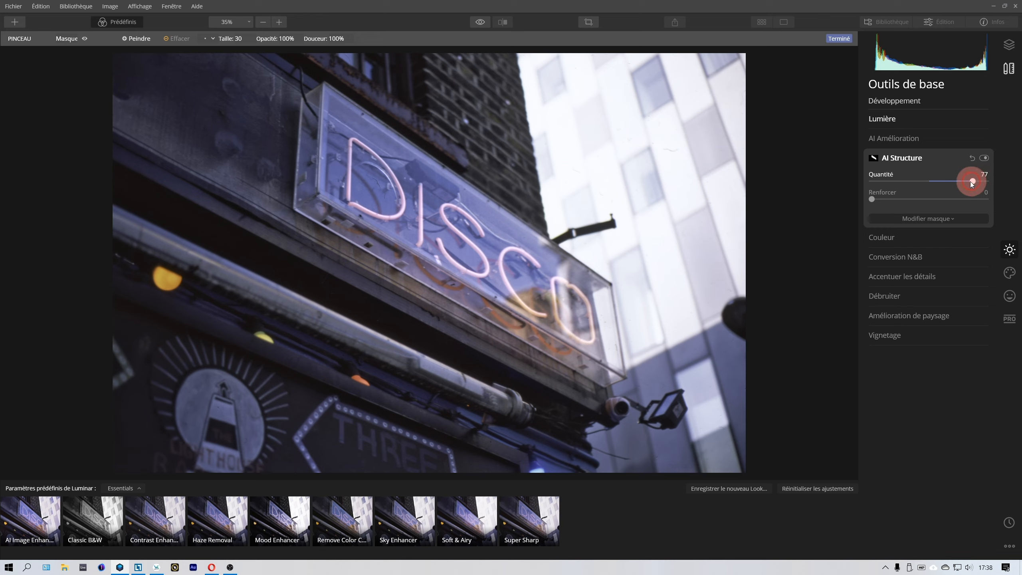
Lower the AI Structure amount to 66 and open the Couleur settings
left_click_drag(971, 182, 964, 182)
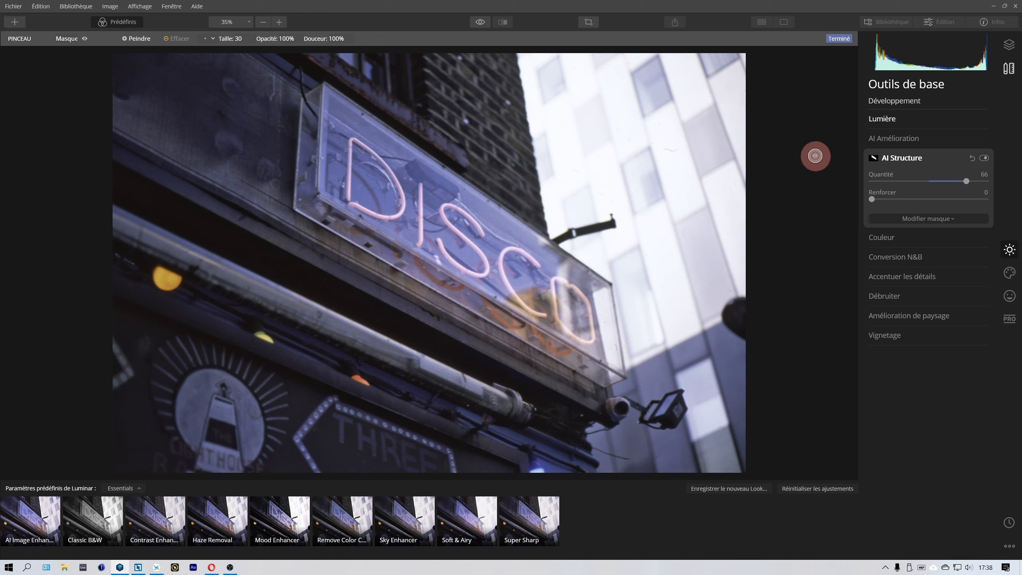
left_click(914, 242)
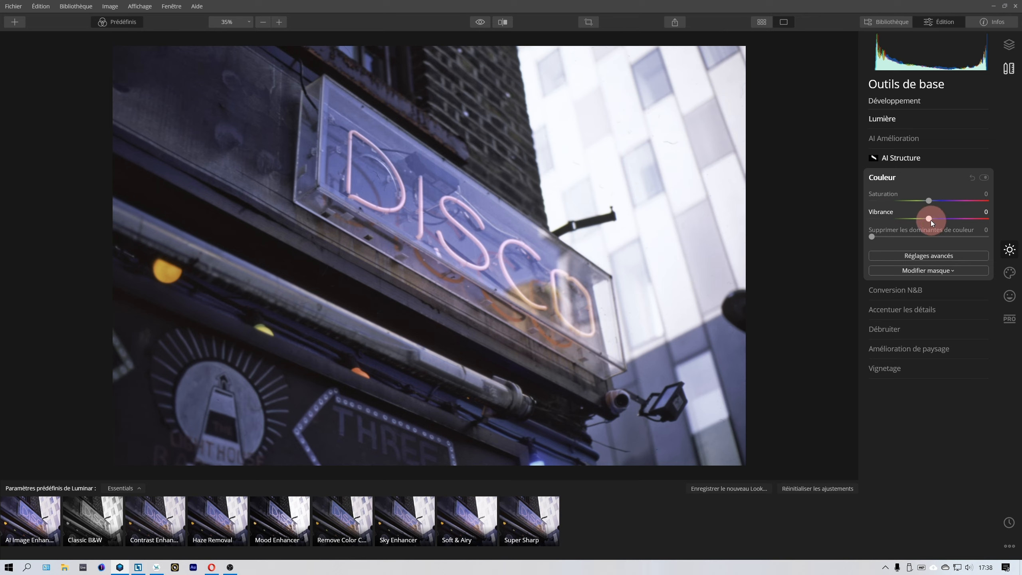
Try vibrance at 100 and a near-maximum saturation in turn, resetting each to 0
left_click_drag(928, 219, 990, 220)
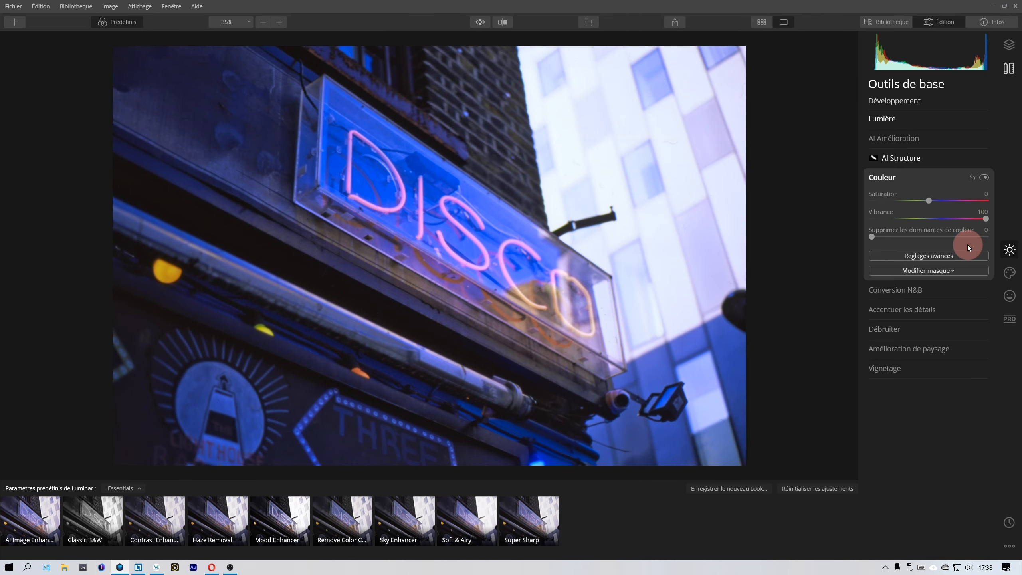
double_click(986, 219)
left_click_drag(929, 200, 988, 202)
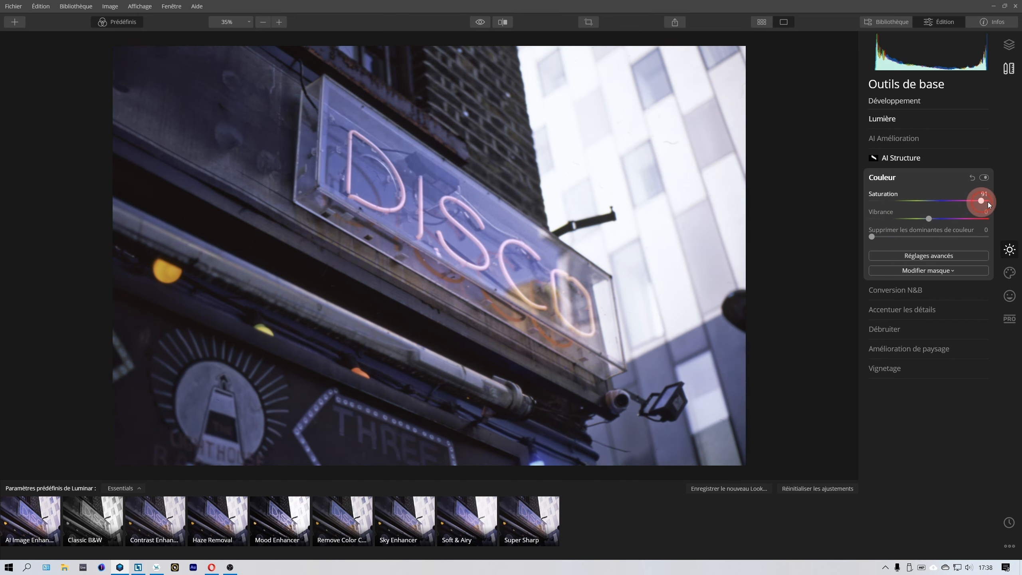
double_click(985, 200)
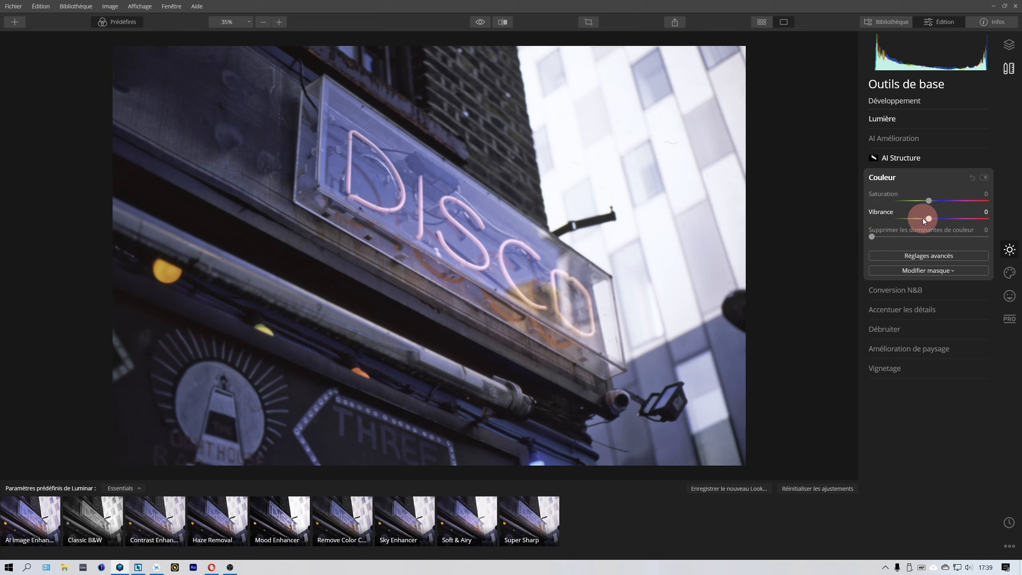
Try saturation at 48, settle on 26, and return vibrance to 0
left_click_drag(928, 218, 956, 202)
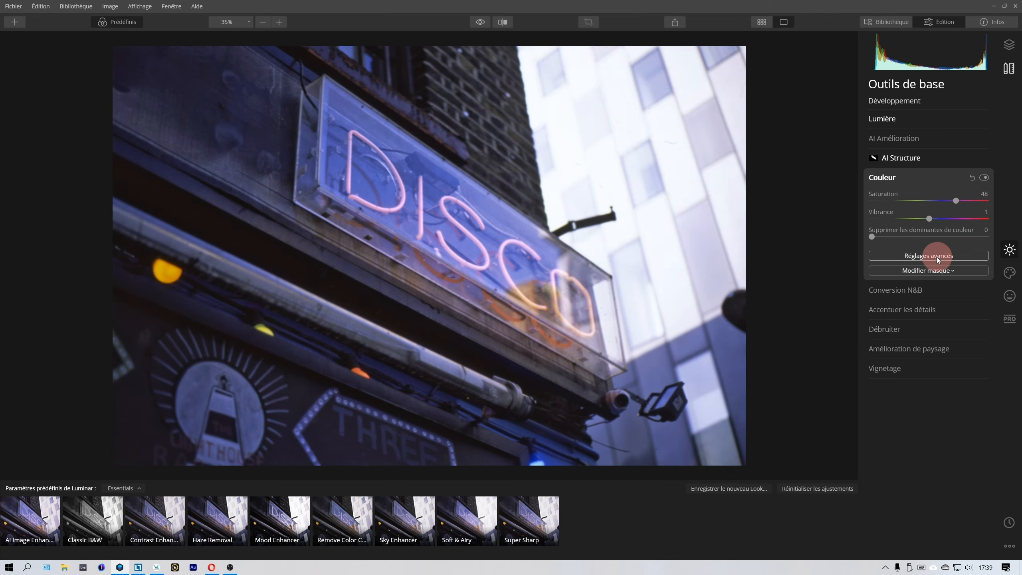
left_click(929, 218)
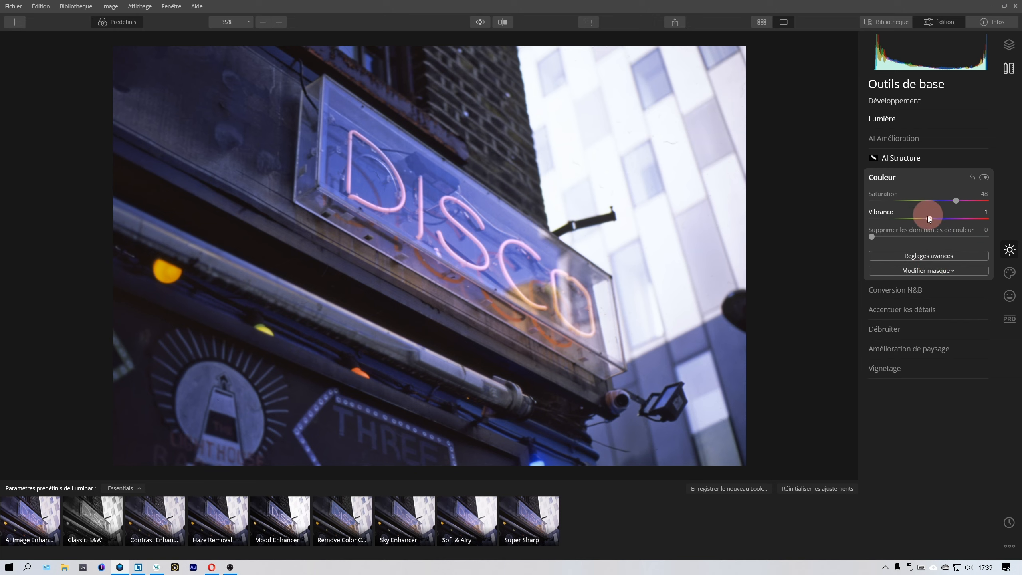
left_click_drag(929, 219, 928, 219)
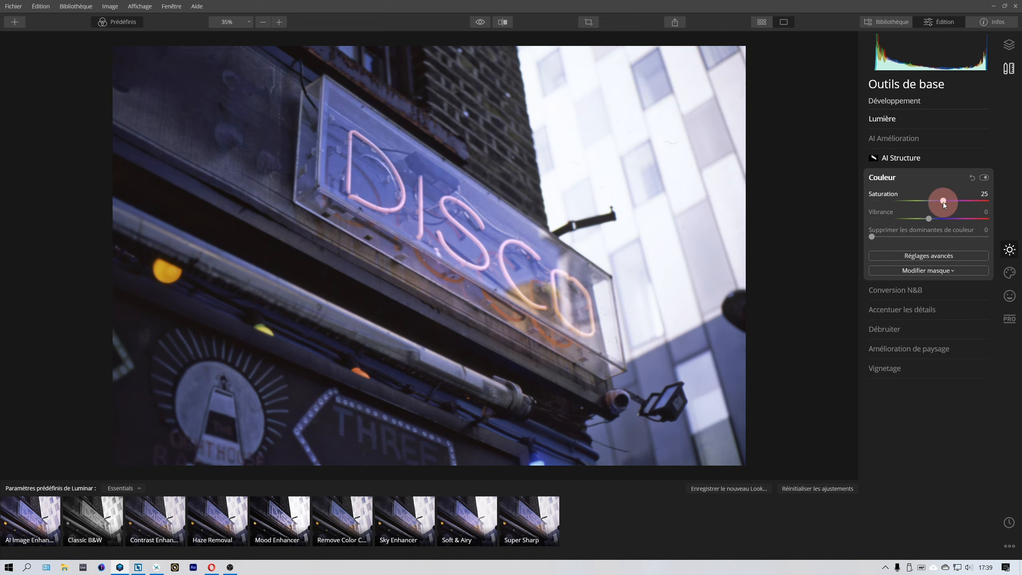
left_click_drag(943, 202, 944, 201)
Go through the individual color ranges in the advanced color settings and set the purple range's tonality (Tonalité) to 31
left_click(937, 254)
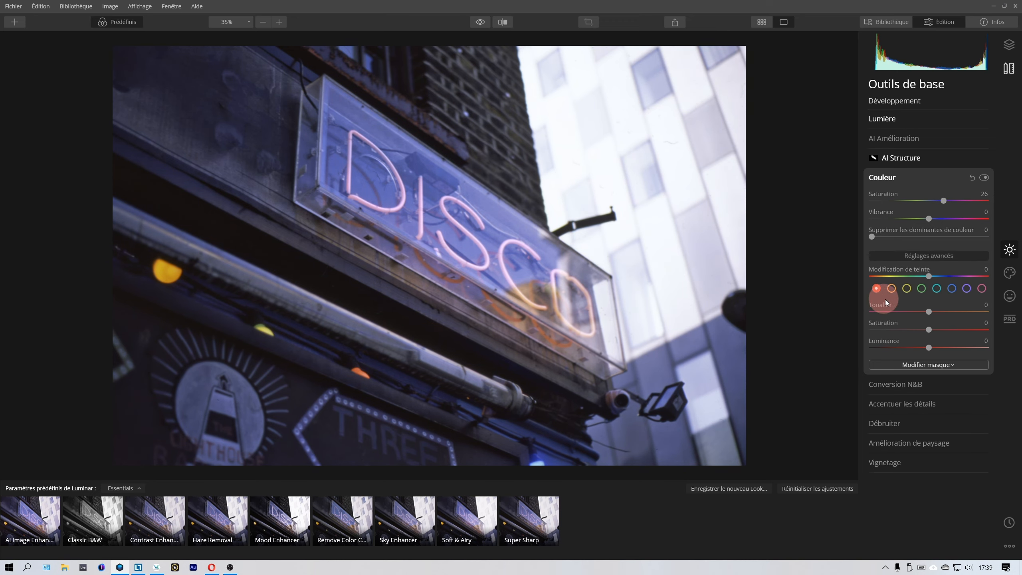
left_click(890, 288)
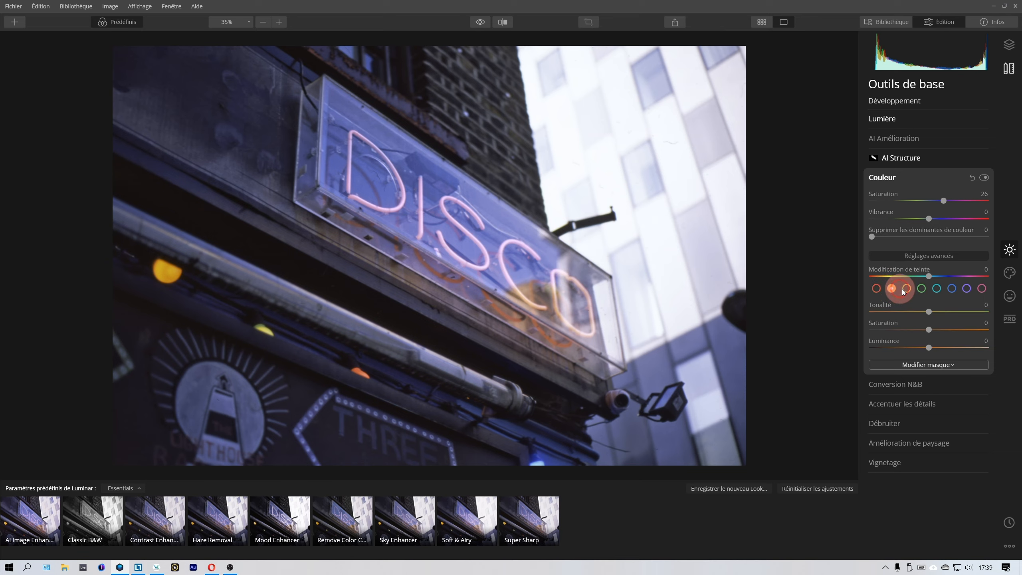
left_click(906, 288)
left_click(921, 288)
left_click(936, 288)
left_click(952, 288)
left_click(966, 289)
left_click(981, 288)
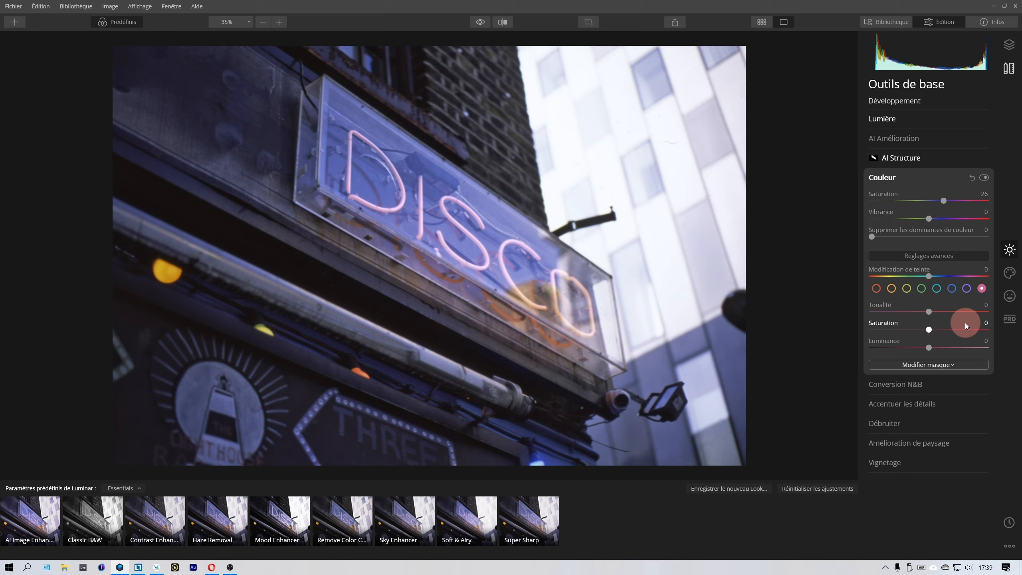
left_click(966, 288)
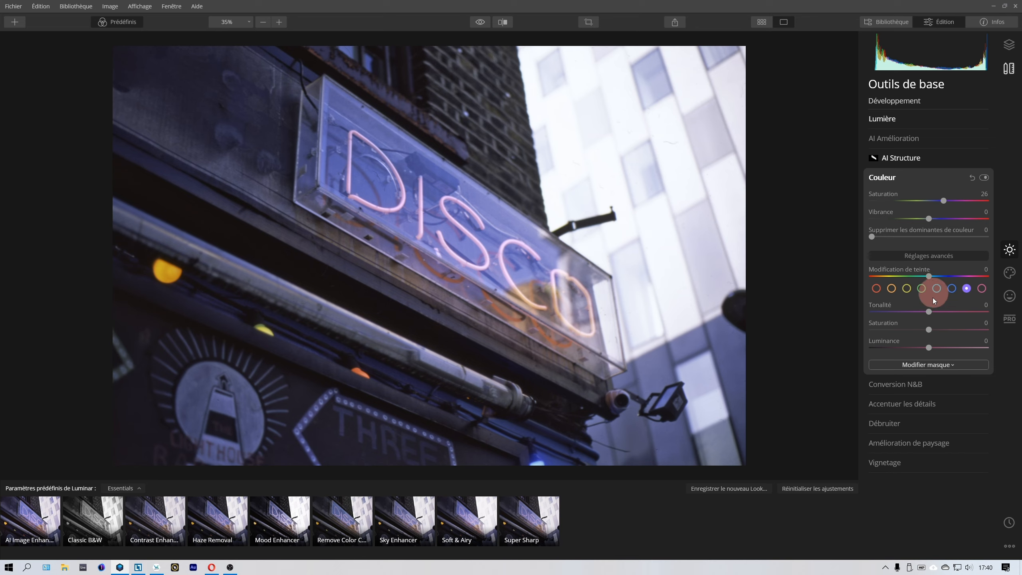
left_click_drag(929, 312, 947, 310)
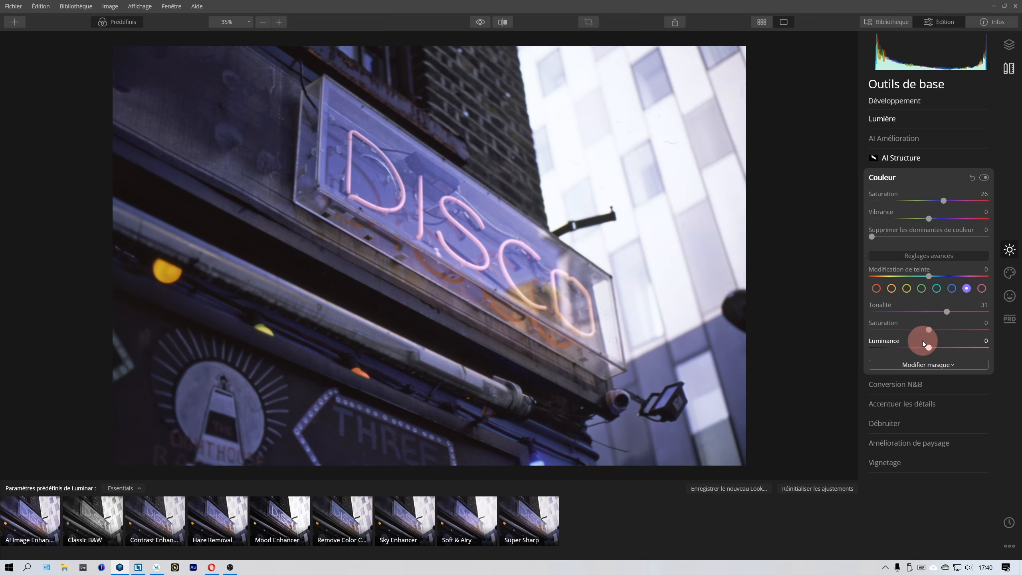
Compare the photo repeatedly with its unedited version to judge the overall effect of the adjustments so far
left_click(484, 25)
left_click(484, 24)
left_click(484, 24)
left_click(484, 25)
left_click(484, 24)
left_click(484, 25)
left_click(483, 24)
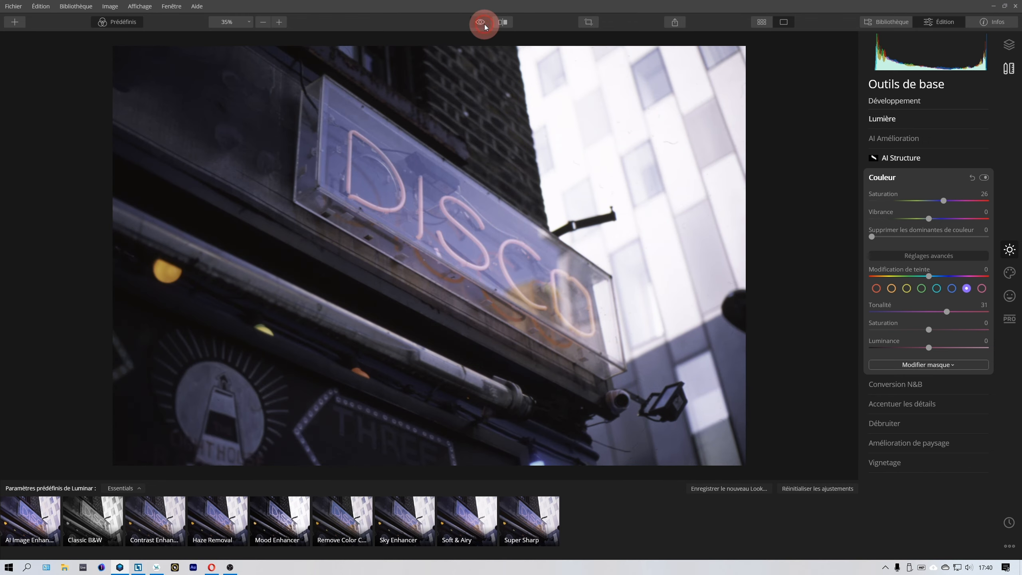
left_click(484, 25)
left_click(484, 24)
left_click(484, 24)
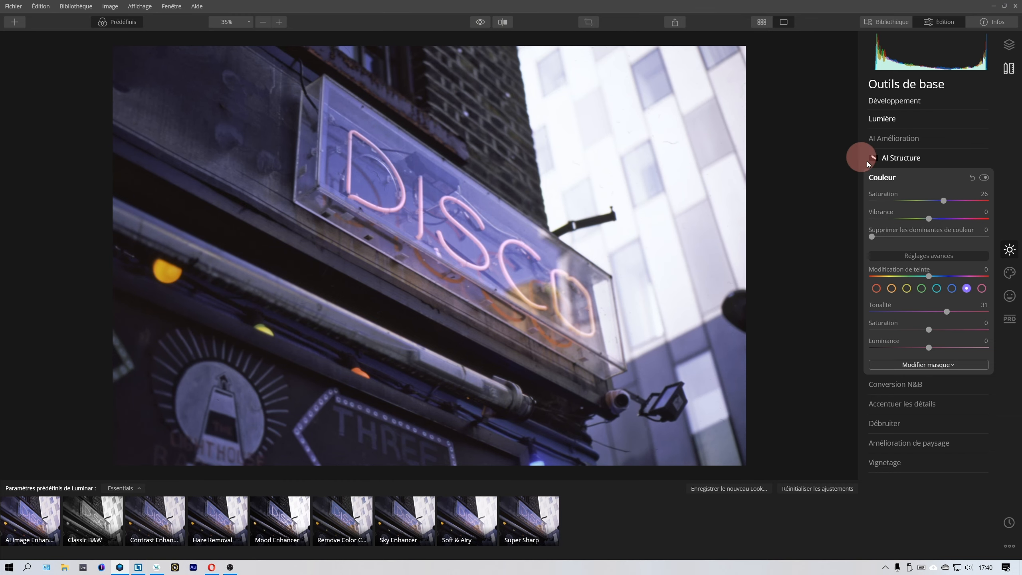
Set the fine details (Détails fins) to 50 under Accentuer les détails and inspect the neon sign at 100%
left_click(877, 177)
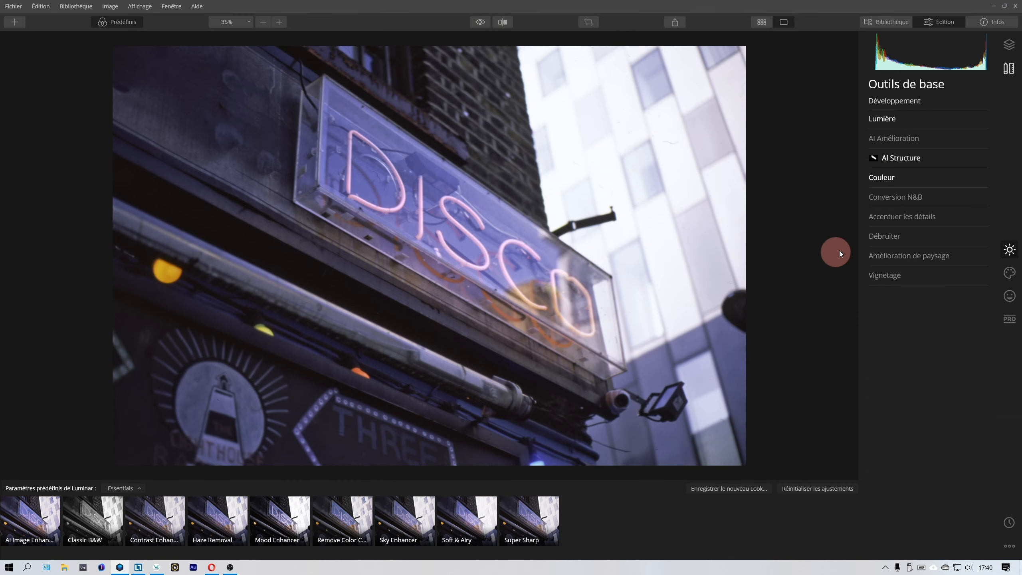
left_click(887, 218)
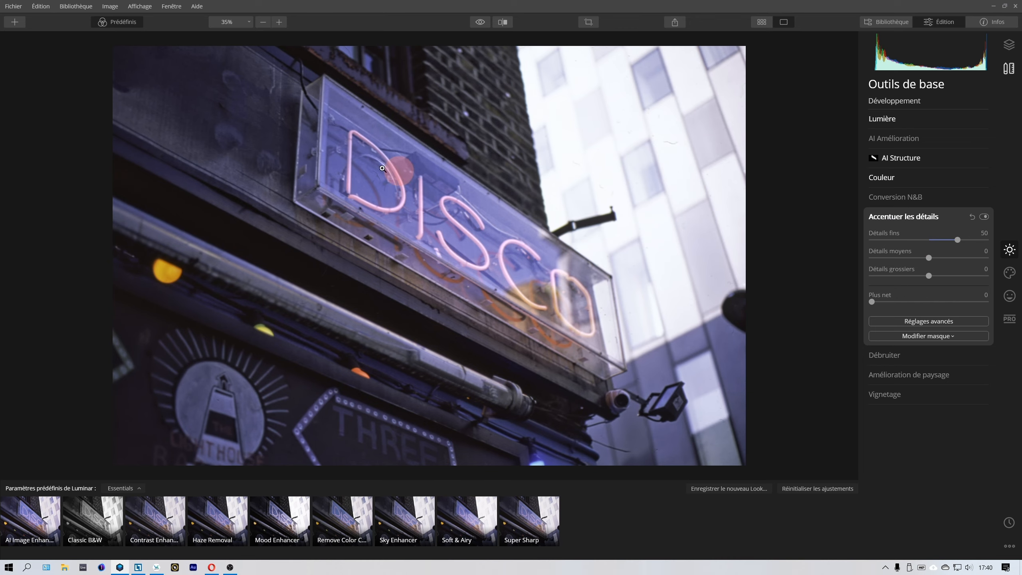
left_click(280, 22)
left_click(257, 22)
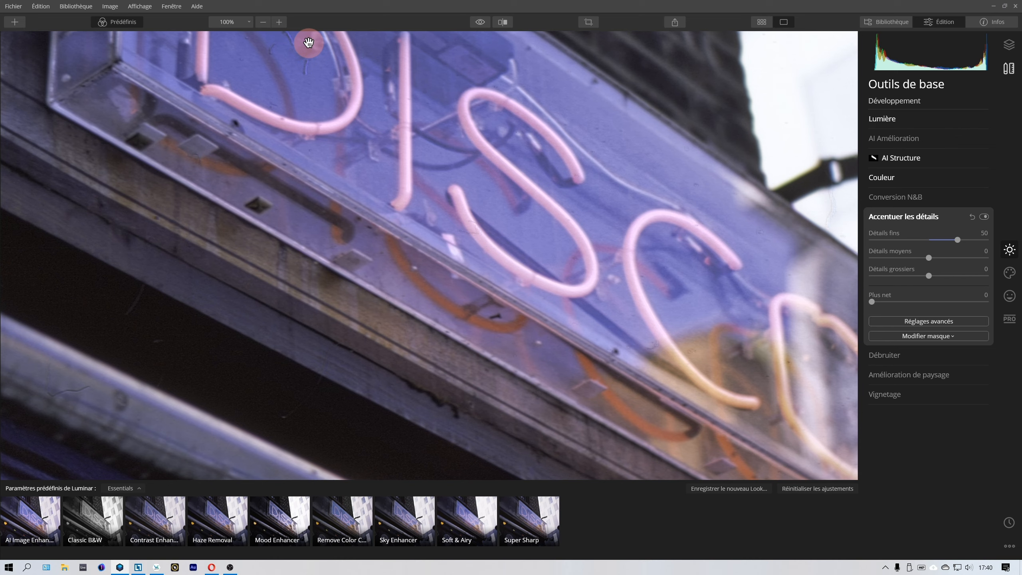
left_click(262, 21)
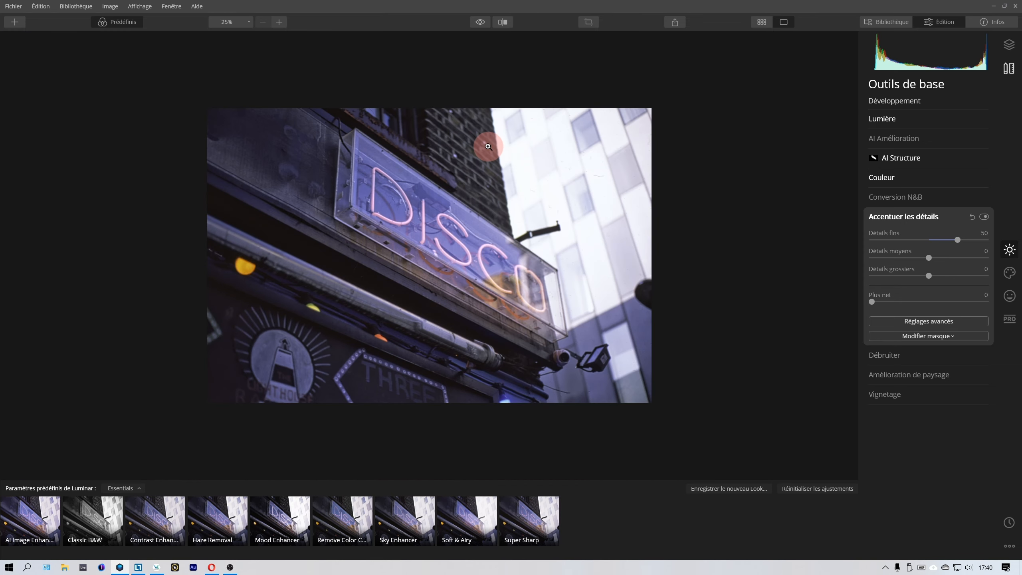
left_click(250, 21)
left_click(243, 33)
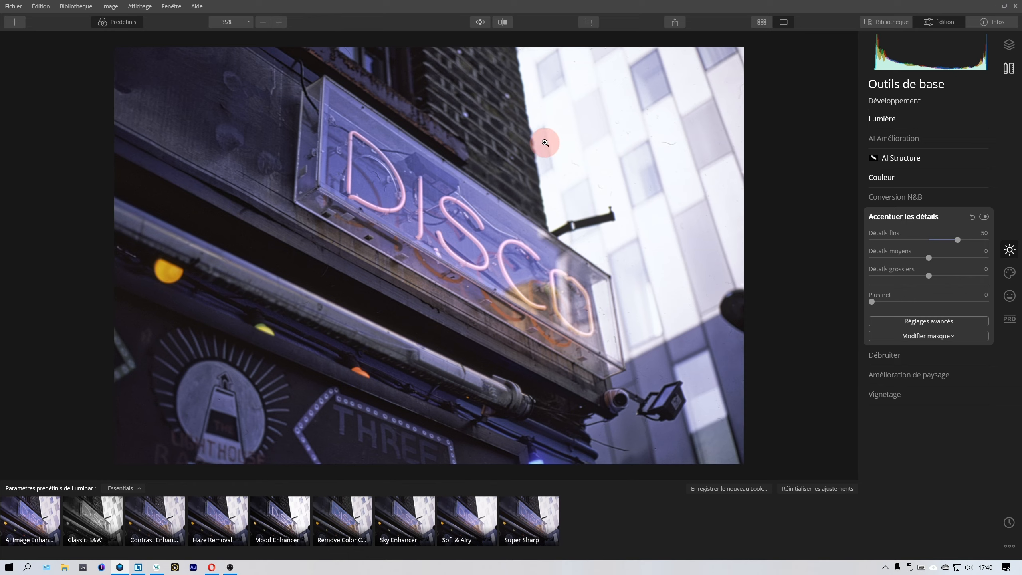
Darken the photo's edges with a vignette (Vignetage) amount of -54
left_click(885, 394)
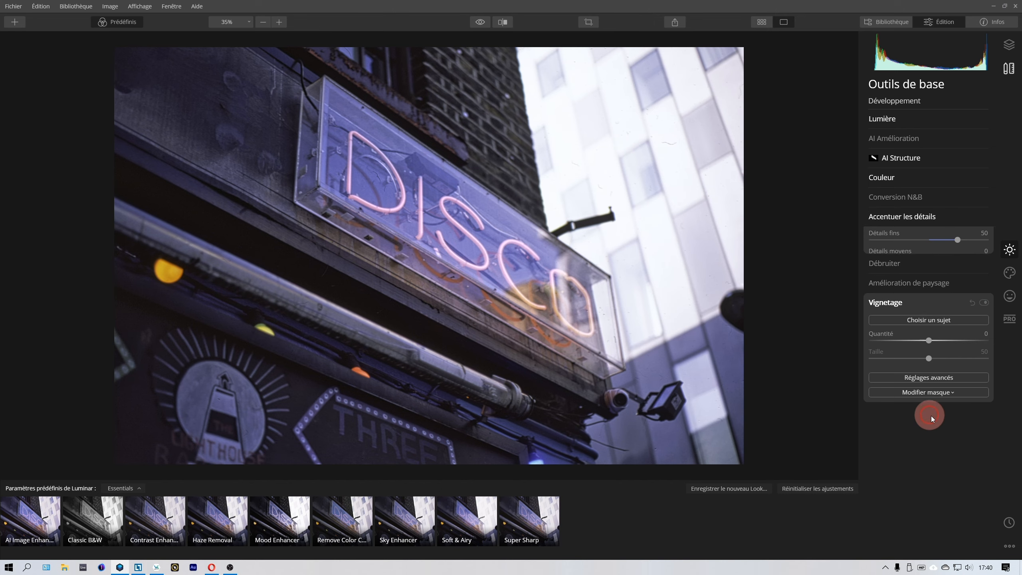
left_click_drag(912, 314, 897, 314)
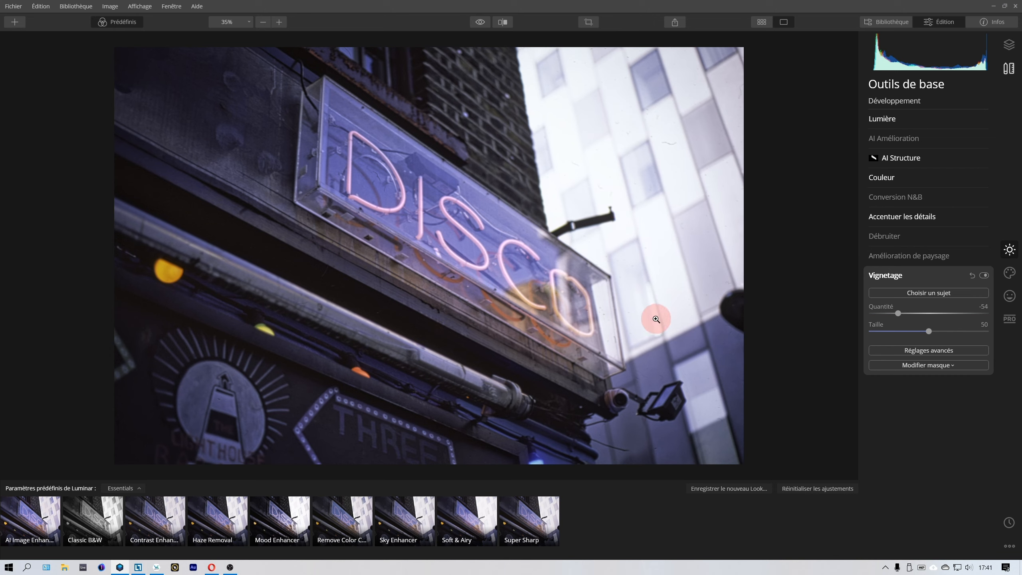
Tone the highlights orange with the professional split toning tool (Virage partiel), using hue 47 and saturation 20
left_click(1009, 319)
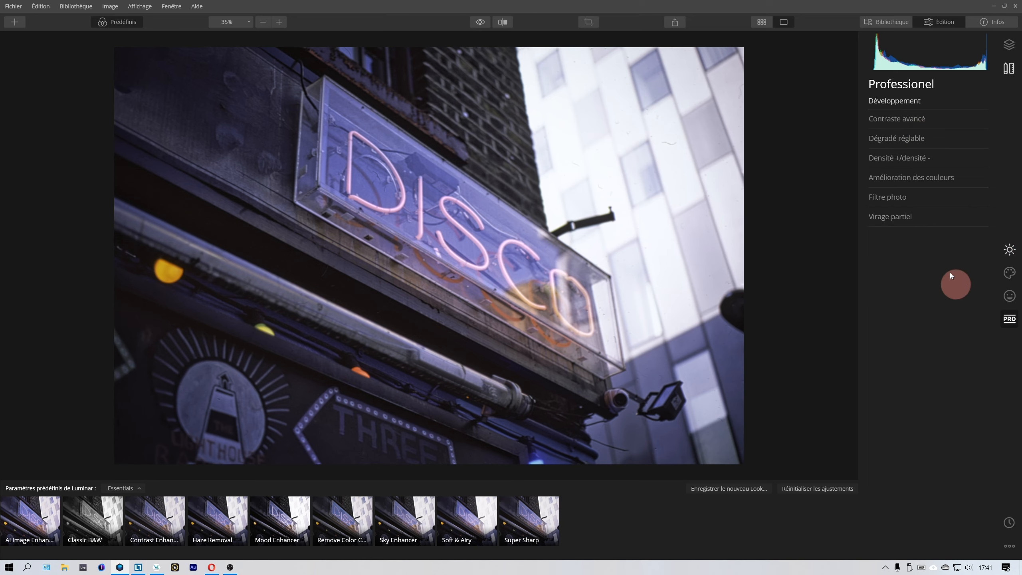
left_click(905, 217)
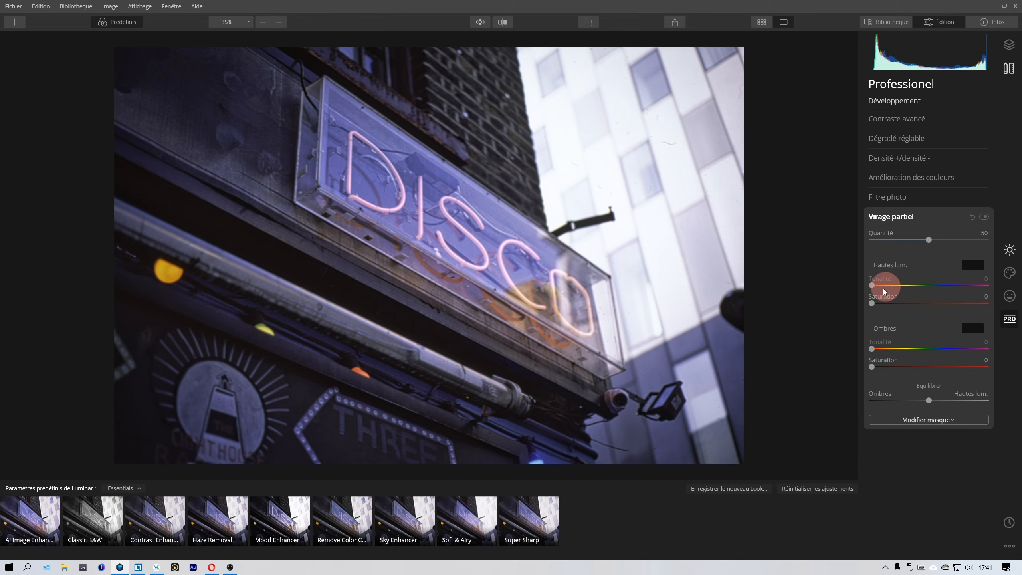
left_click_drag(874, 305, 882, 304)
mouse_move(872, 366)
left_mouse_down()
mouse_move(887, 367)
mouse_move(860, 366)
left_mouse_up()
left_click_drag(872, 285, 858, 302)
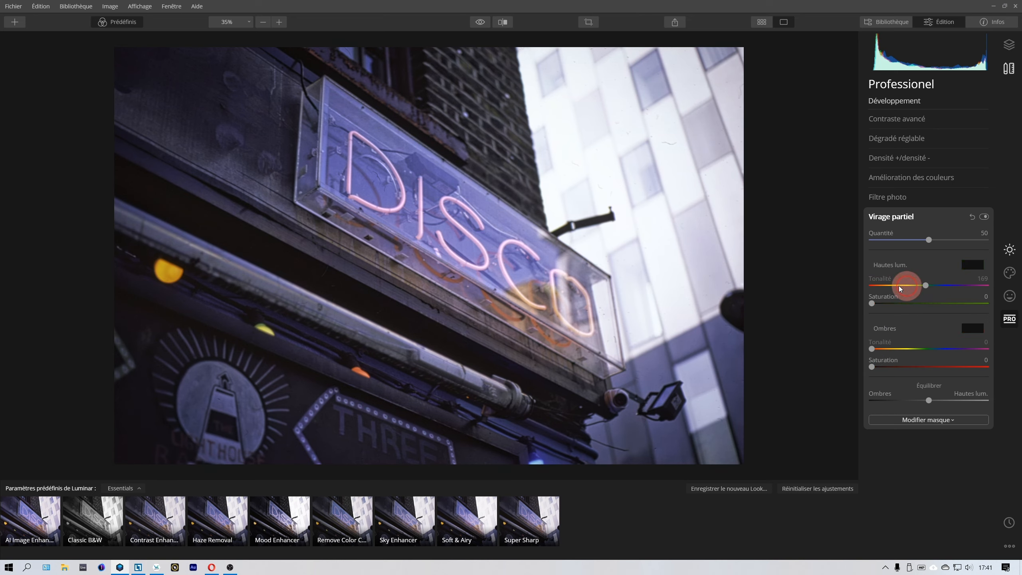
left_click(934, 285)
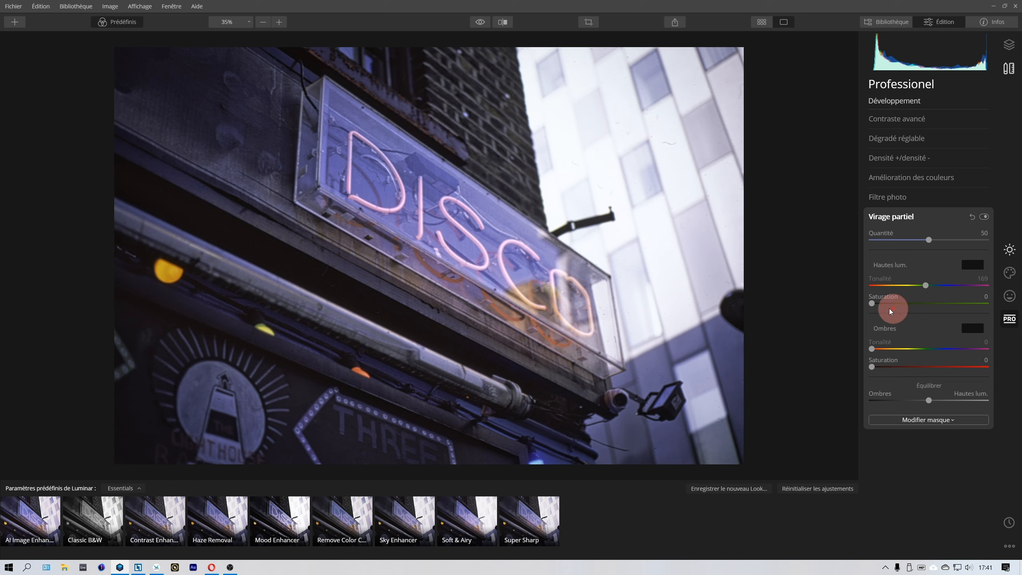
left_click(872, 302)
left_click_drag(873, 304, 900, 325)
left_click_drag(925, 285, 892, 288)
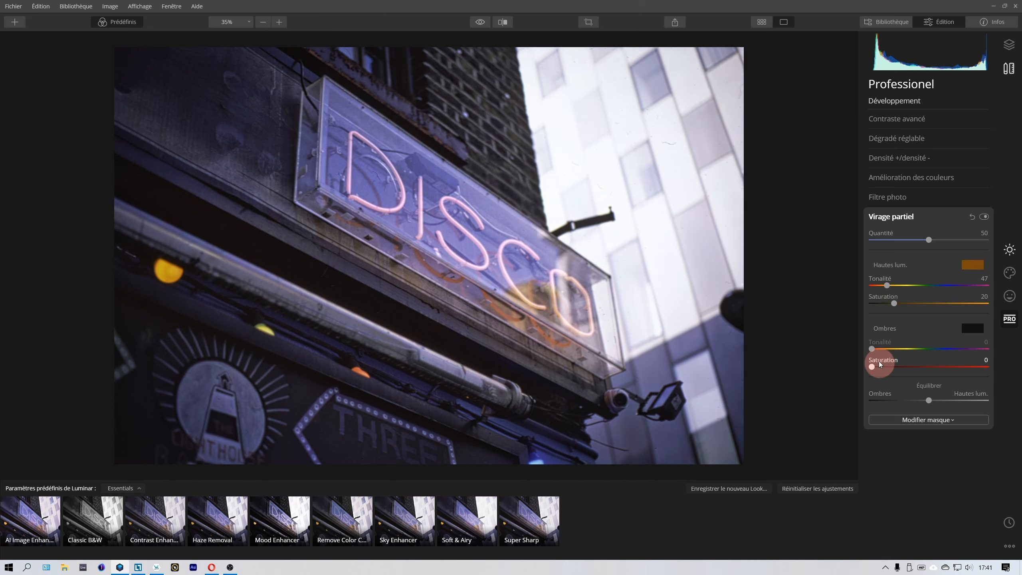
Tone the shadows blue with hue 223 and saturation 19, and compare the photo with and without the split toning
left_click_drag(871, 367, 942, 348)
left_click_drag(878, 367, 887, 367)
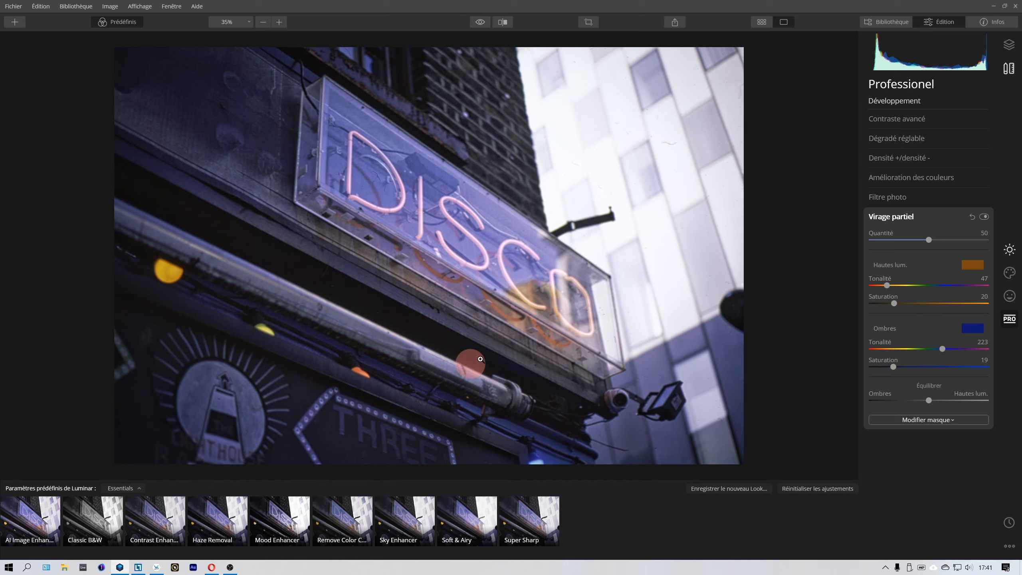
left_click(983, 217)
left_click(982, 217)
left_click(983, 217)
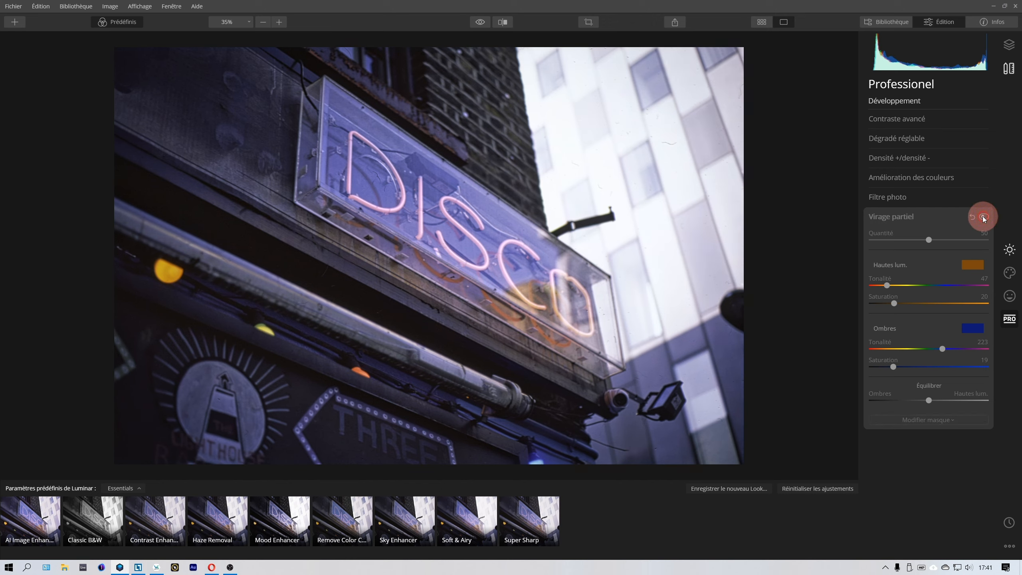
left_click(982, 217)
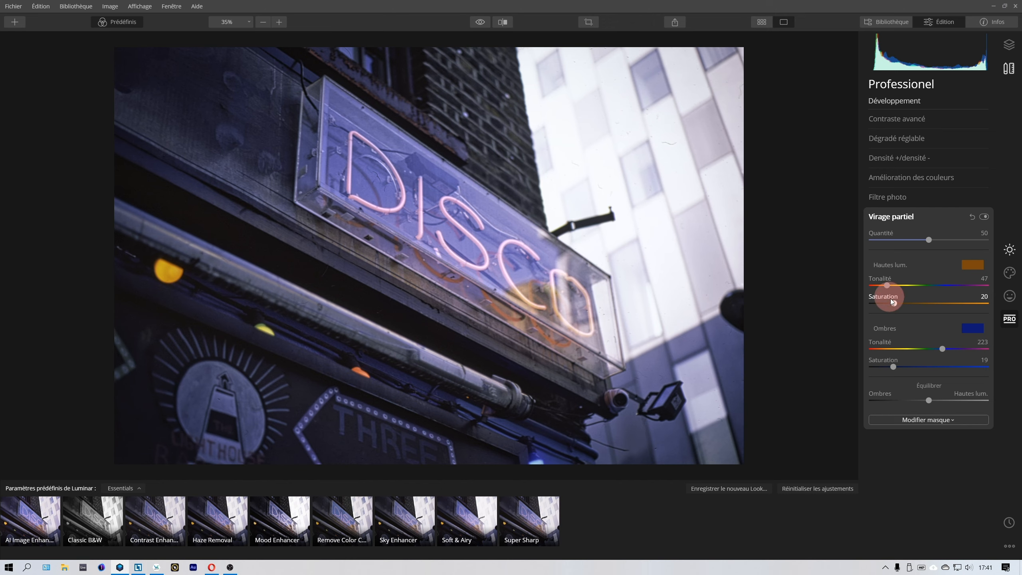
Raise the split toning saturation to 35 for the highlights and 31 for the shadows, and compare the effect on and off
left_click_drag(891, 301, 912, 302)
left_click_drag(893, 366, 903, 366)
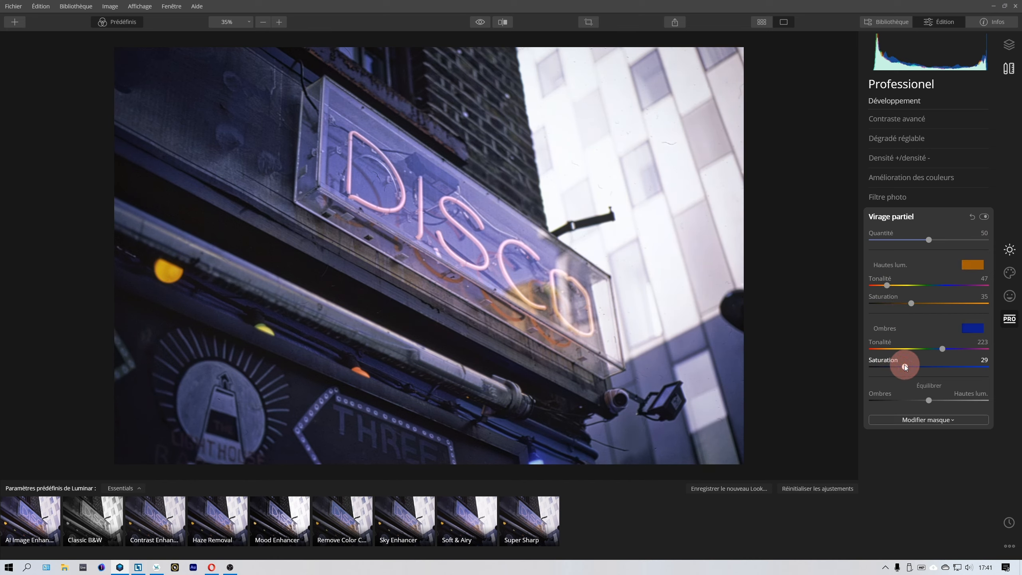
left_click(981, 216)
left_click(982, 216)
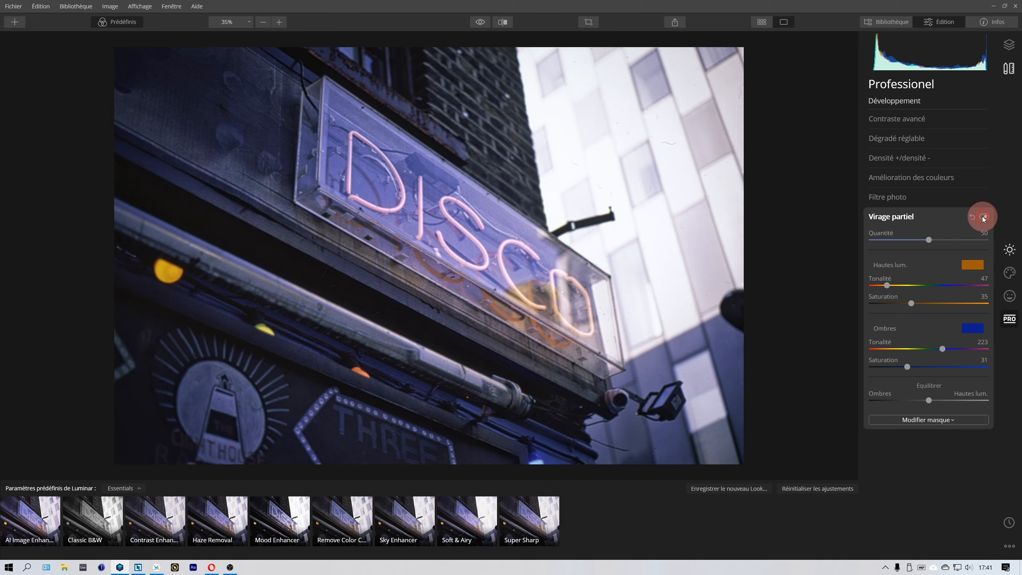
left_click(982, 216)
left_click(982, 216)
Compare the photo before and after all edits, both as full previews and with the split before/after view
left_click(481, 22)
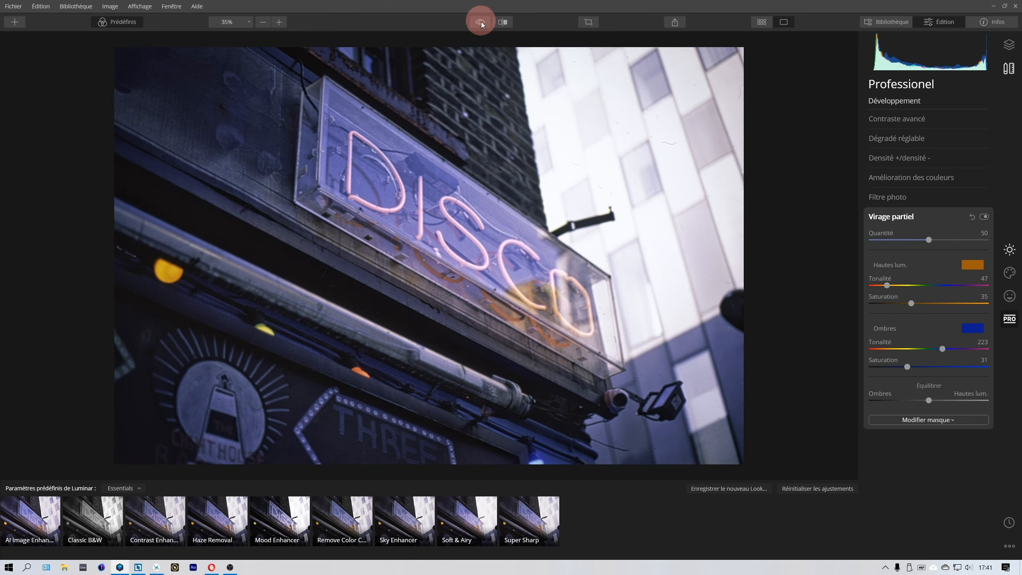
left_click(481, 22)
left_click(481, 22)
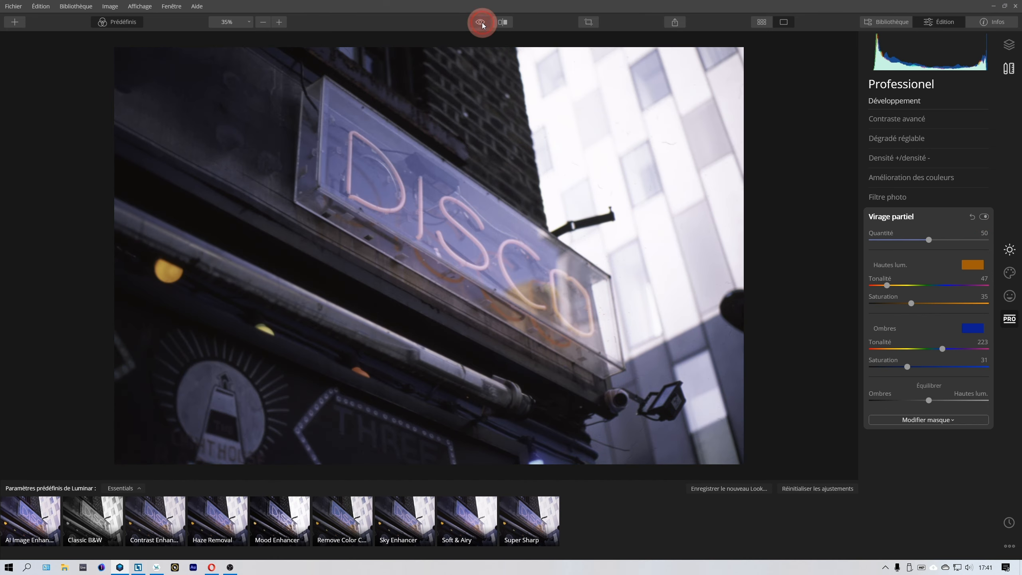
left_click(481, 22)
left_click(503, 22)
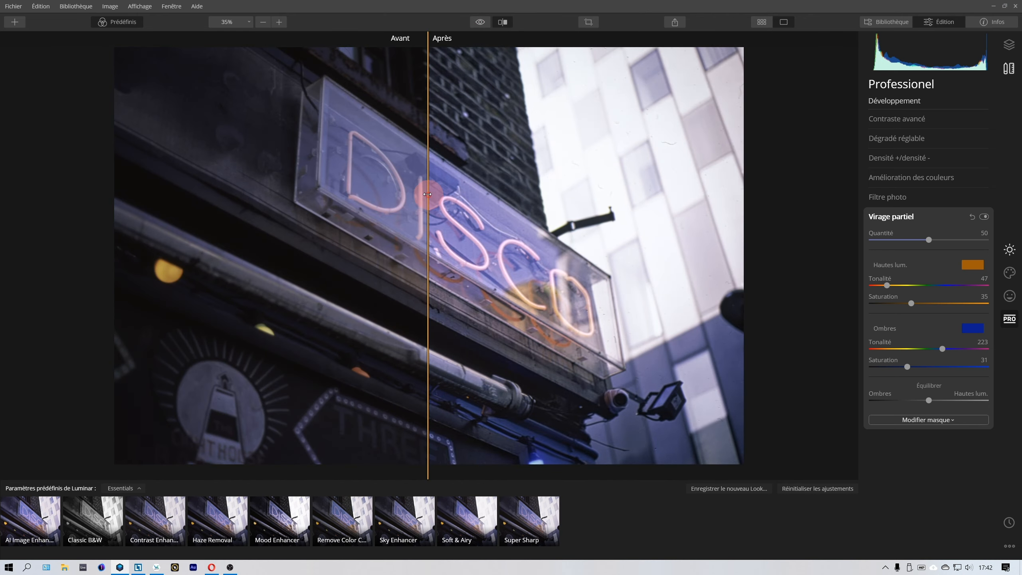
left_click_drag(415, 193, 470, 108)
left_click(503, 21)
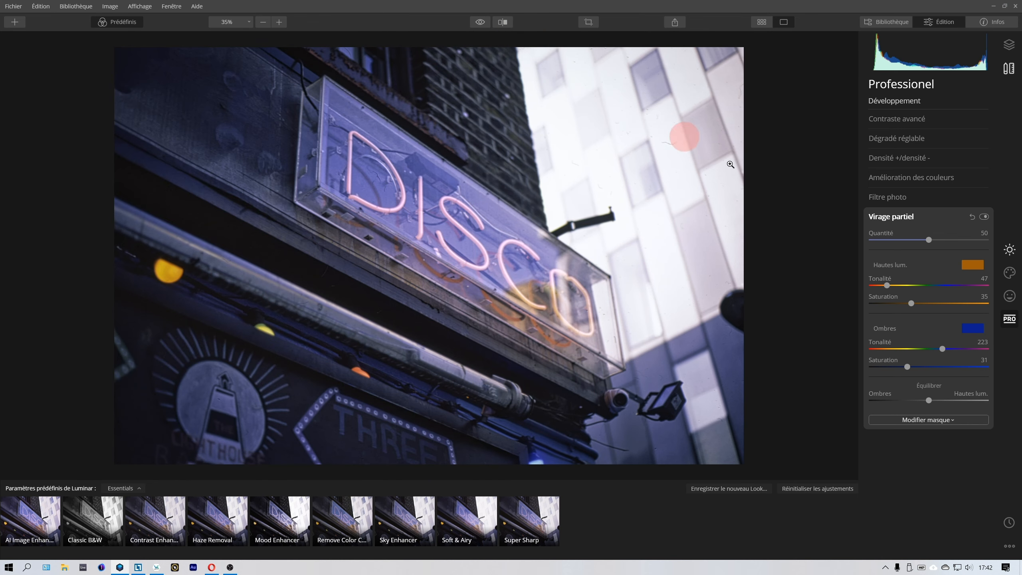
Hide the Développement layer and add a new adjustment layer above it
left_click(1009, 44)
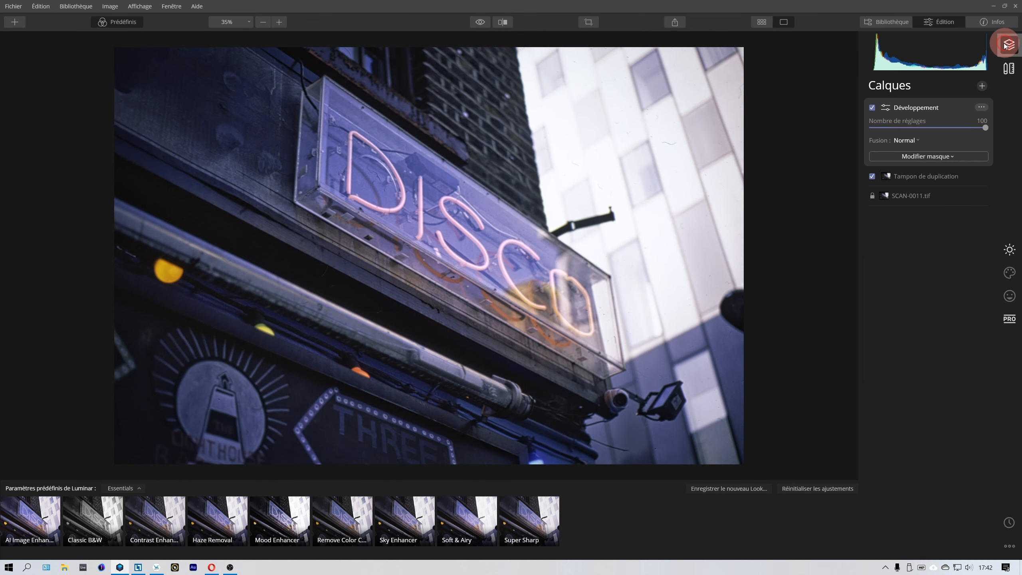
left_click(872, 107)
left_click(872, 107)
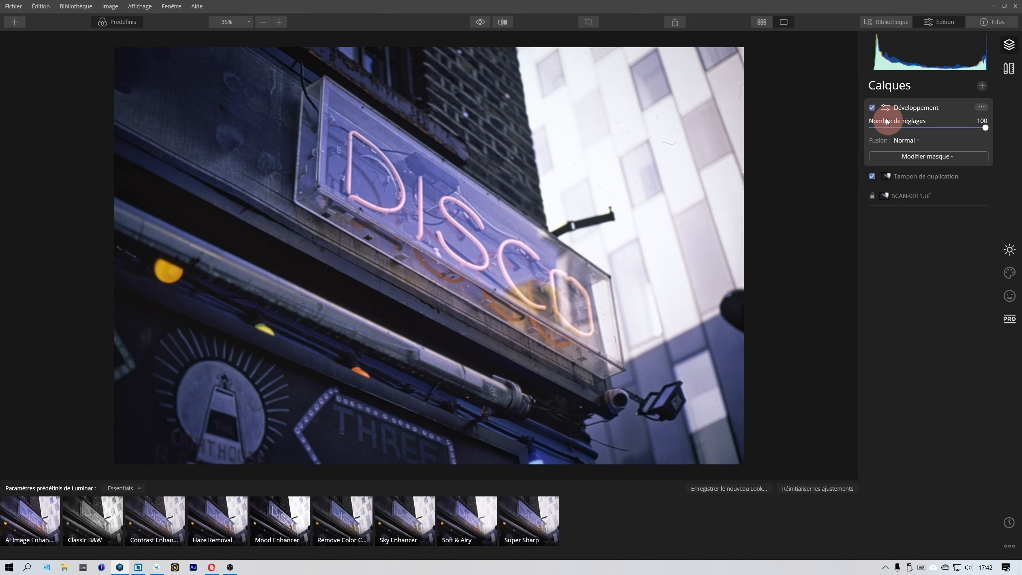
left_click(872, 107)
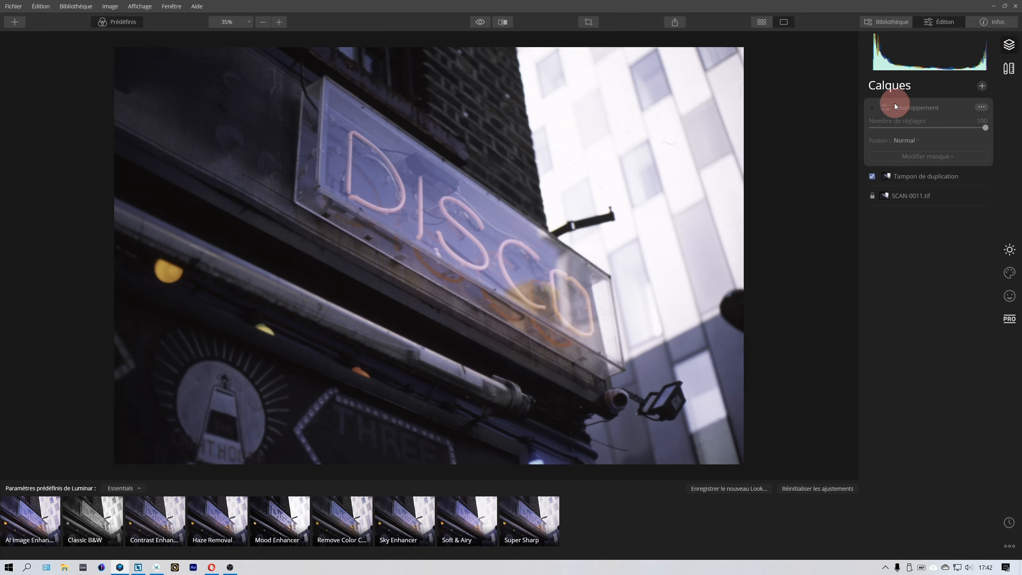
left_click(982, 86)
left_click(965, 99)
Convert the new layer to black and white with luminance values of magenta 100, blue -76 and green 11
left_click(1000, 255)
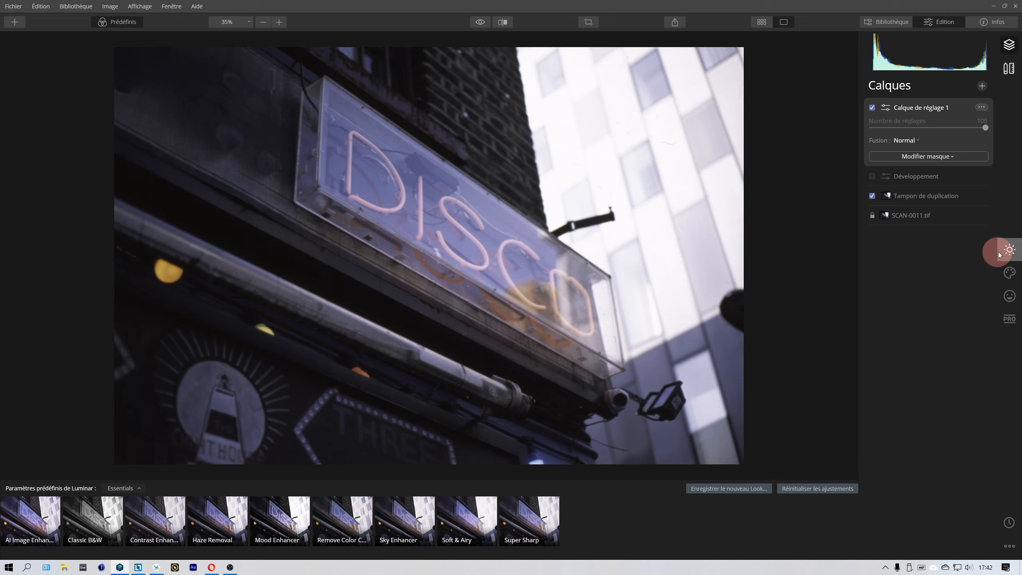
left_click(919, 198)
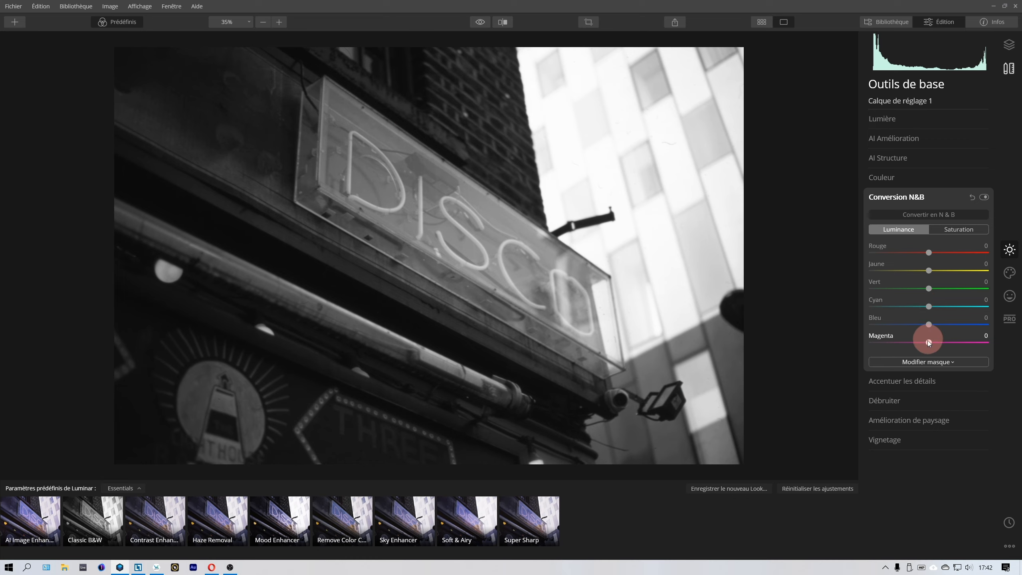
left_click_drag(964, 340, 884, 332)
left_click_drag(929, 289, 934, 289)
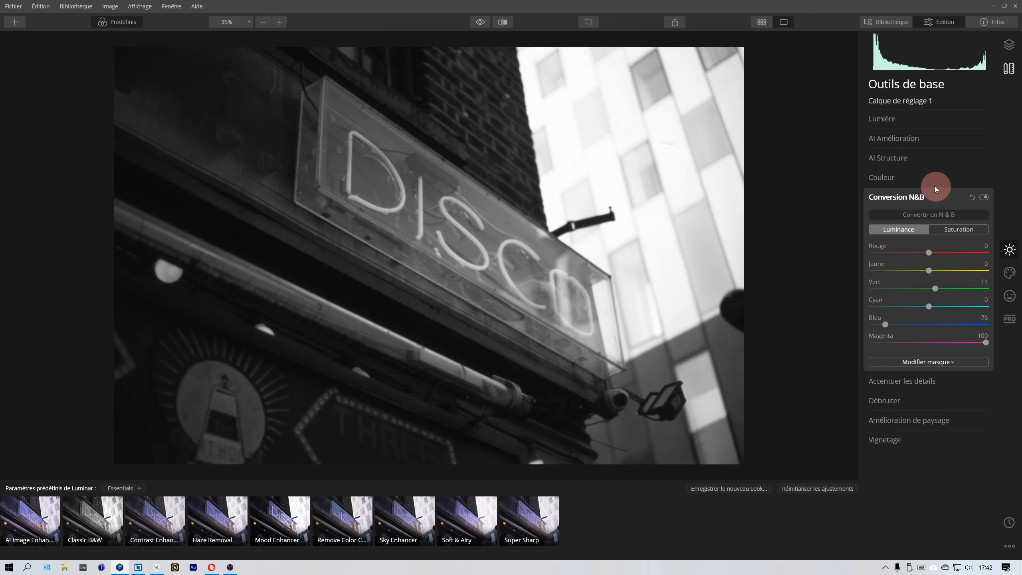
Strongly increase the AI Structure amount on the black-and-white layer and set its fine details to 61
left_click(902, 162)
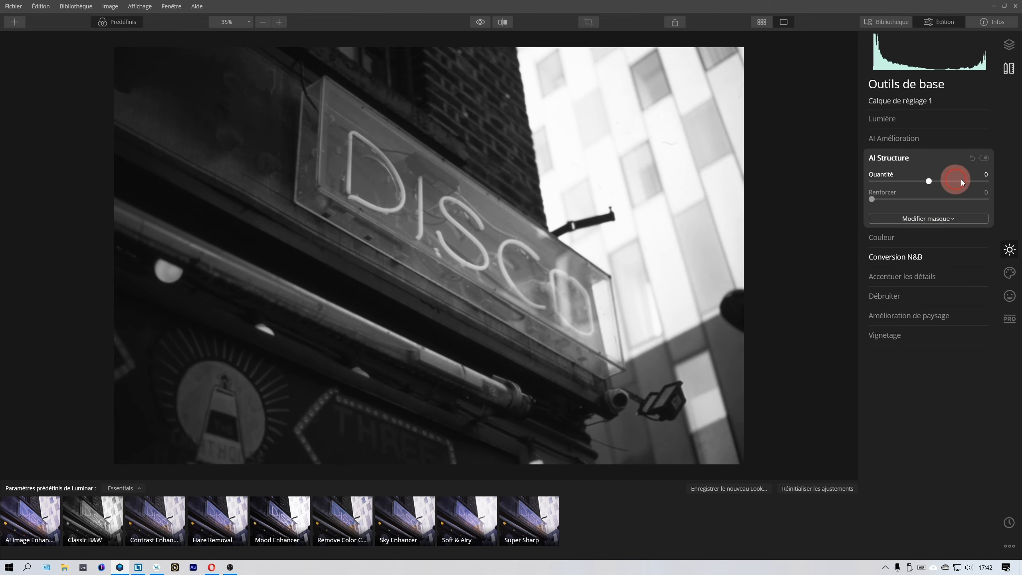
left_click_drag(986, 180, 977, 181)
left_click(939, 276)
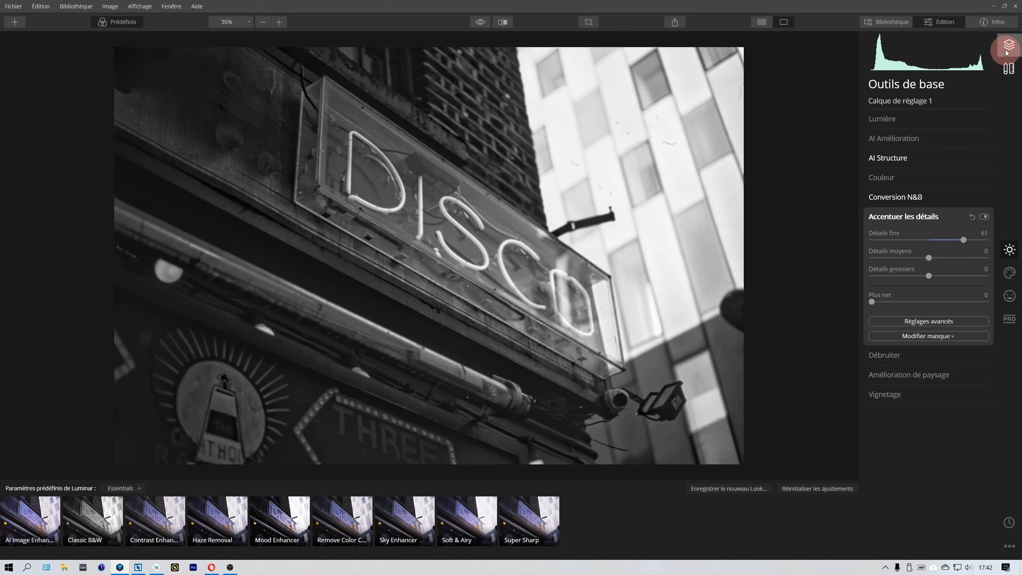
Rename the new adjustment layer as "Développement N&B"
left_click(944, 84)
left_click(981, 107)
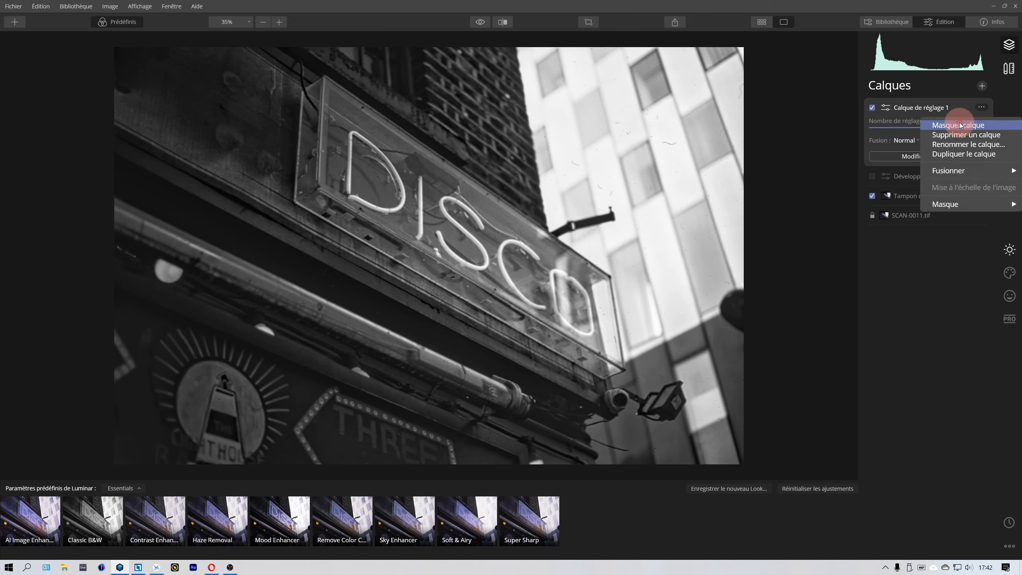
left_click(964, 141)
type("D")
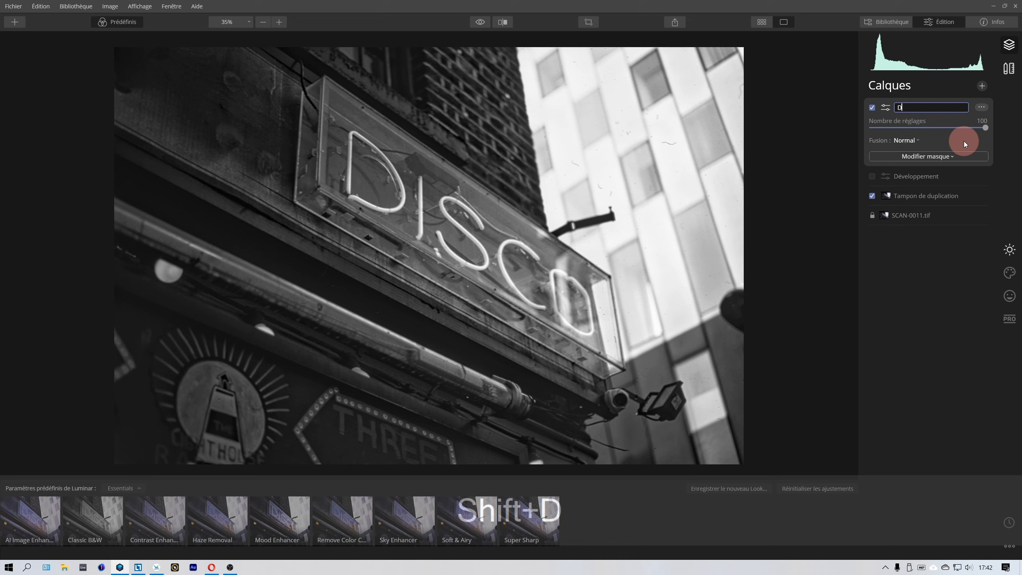
type("évelopp")
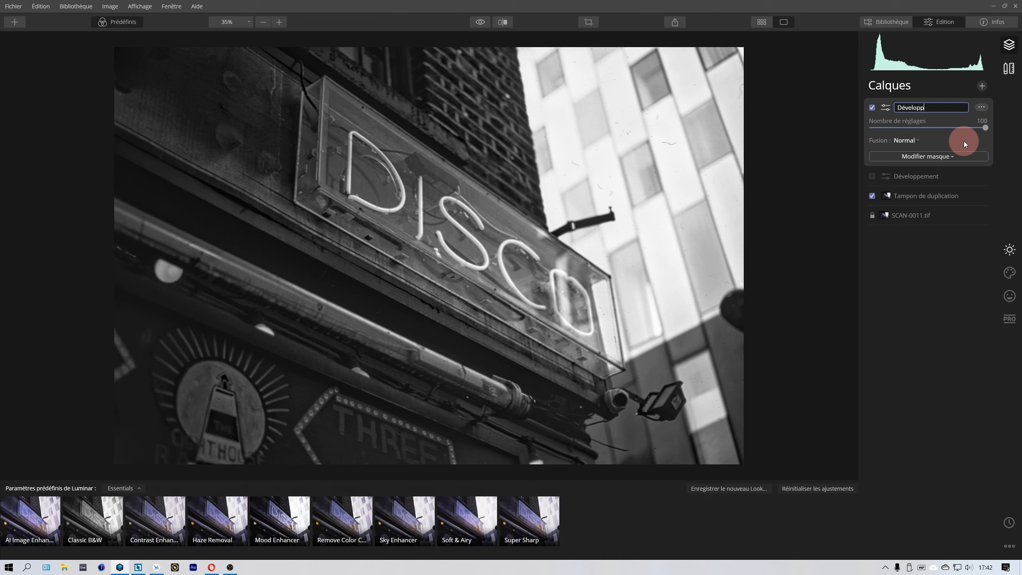
type("ement N&B")
key("Return")
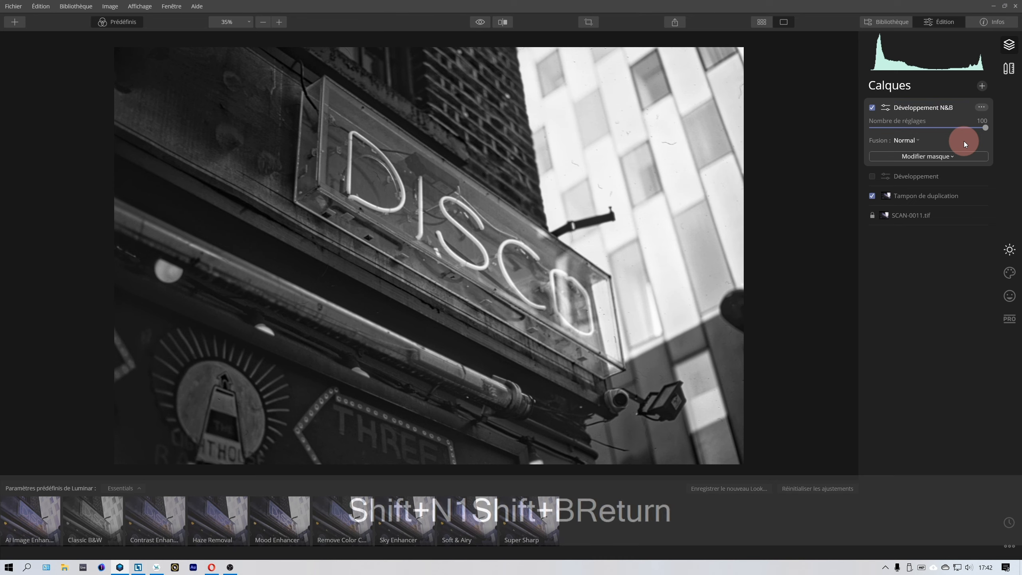
Toggle the Développement N&B layer to compare, show the Développement color layer again, and leave the black-and-white layer hidden
left_click(871, 107)
left_click(872, 107)
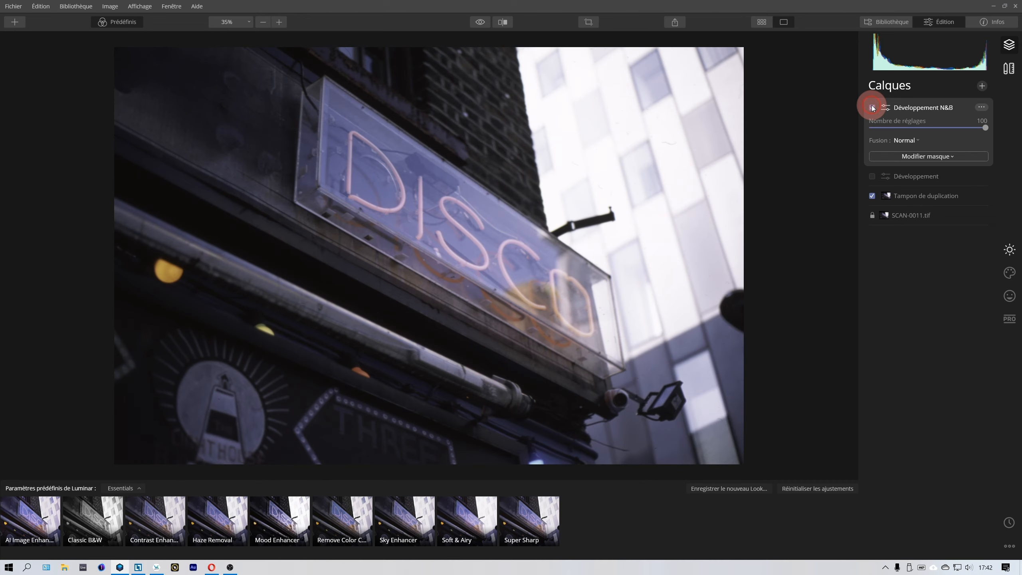
left_click(873, 176)
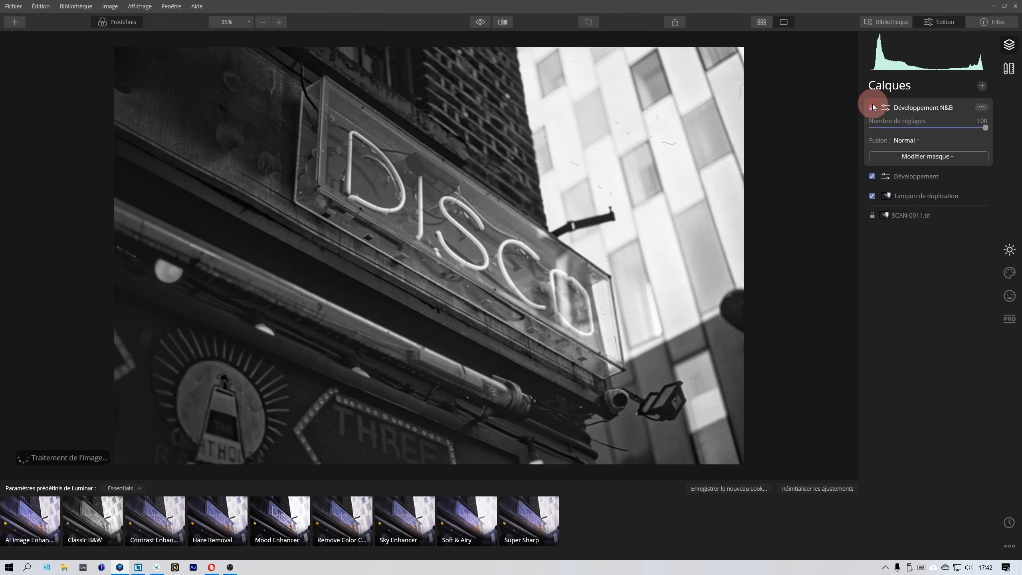
left_click(872, 107)
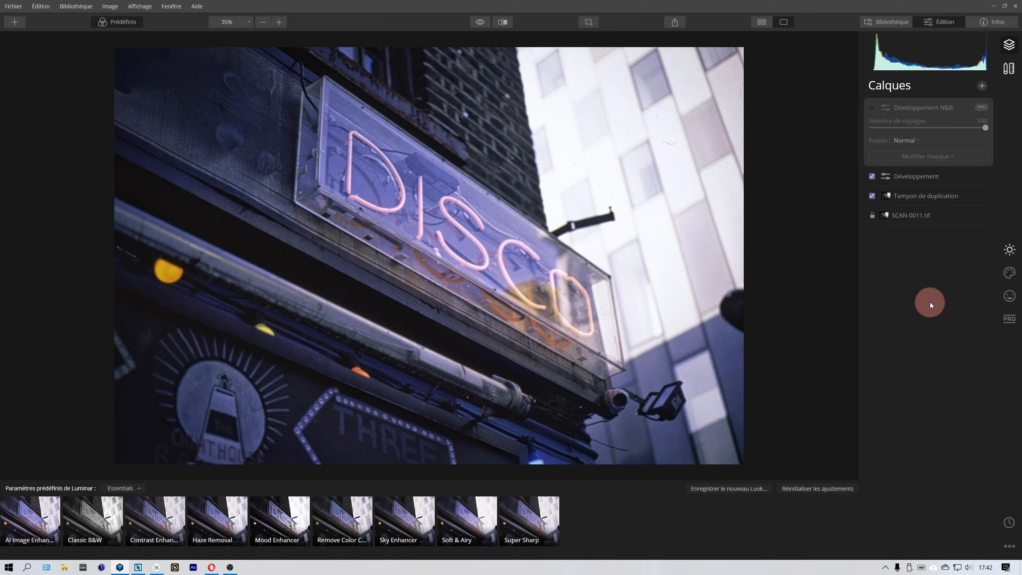